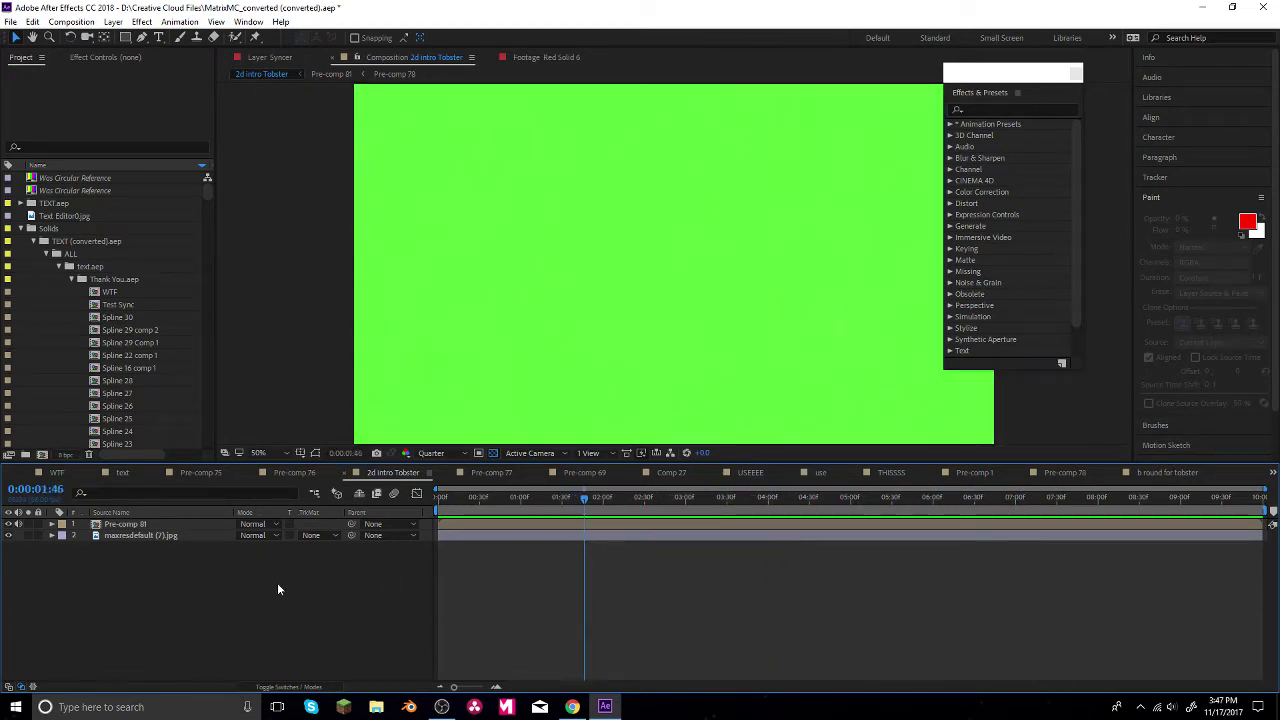
- Create a new 1920 × 1080, 60 fps composition named "br" with a duration of 0:00:10:00
click(60, 22)
click(95, 54)
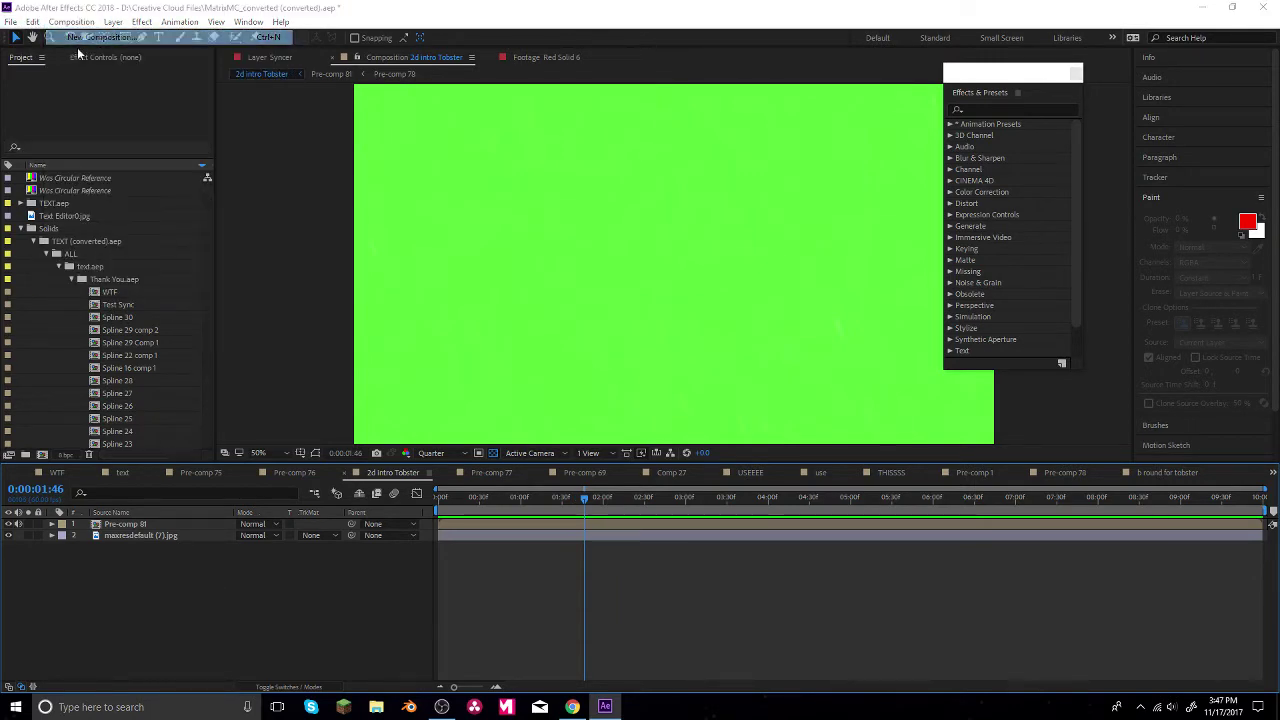
click(557, 404)
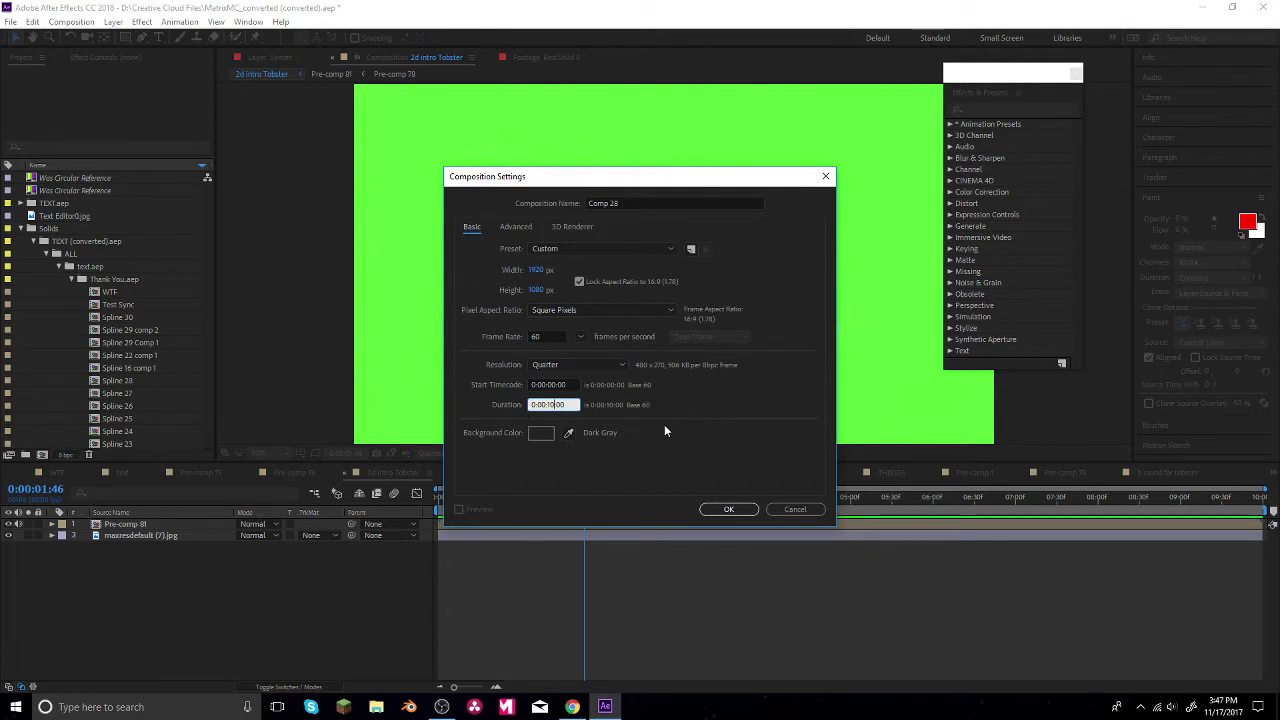
click(636, 203)
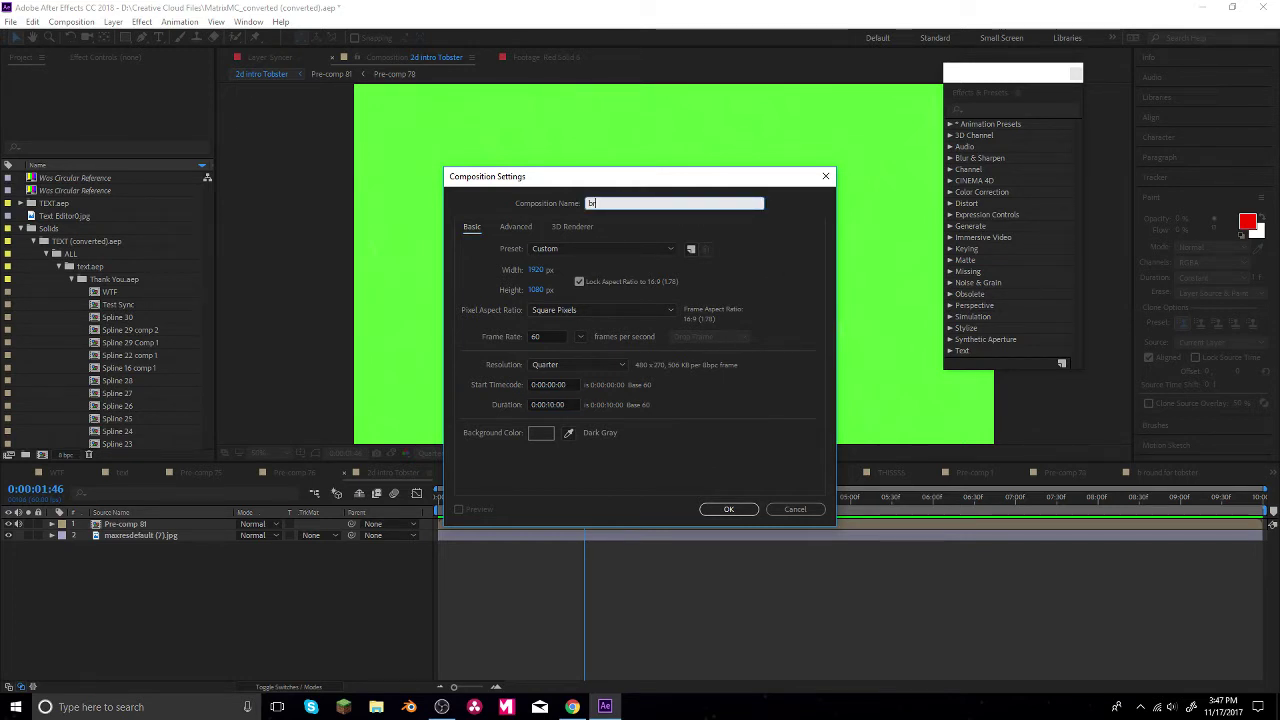
key(Return)
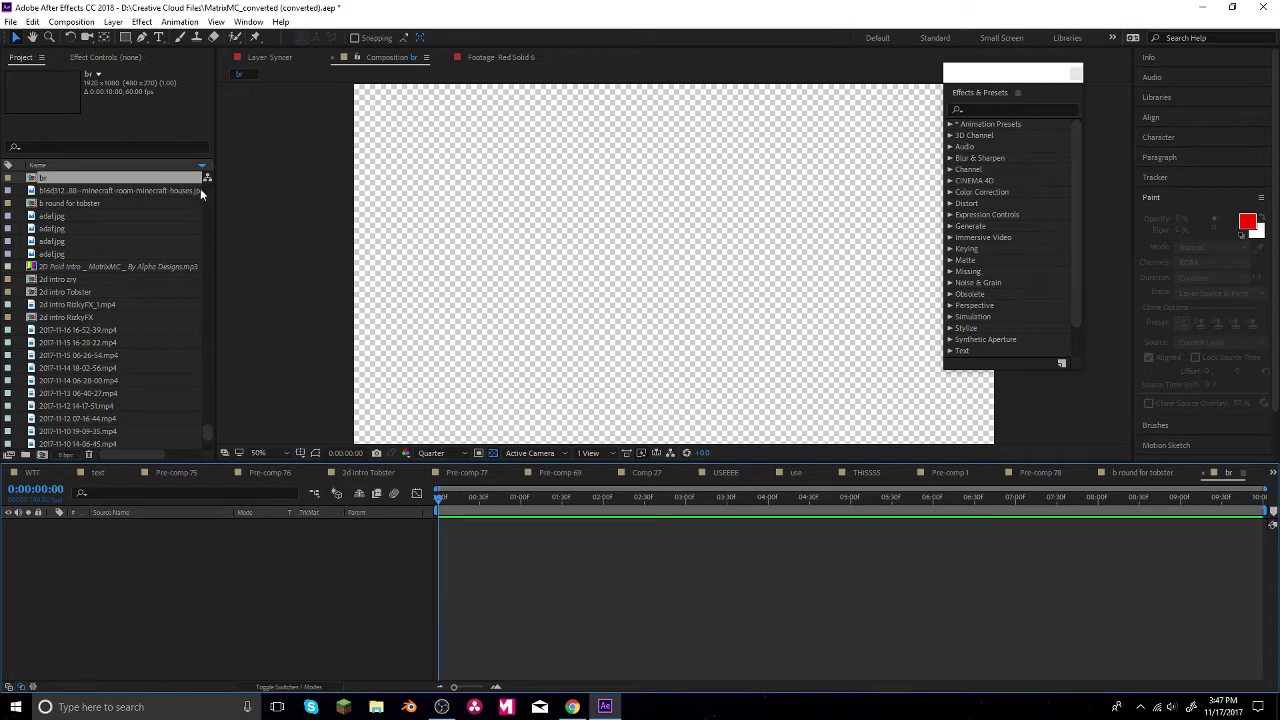
- Create another new composition with the same settings and name it "text"
click(71, 21)
click(75, 30)
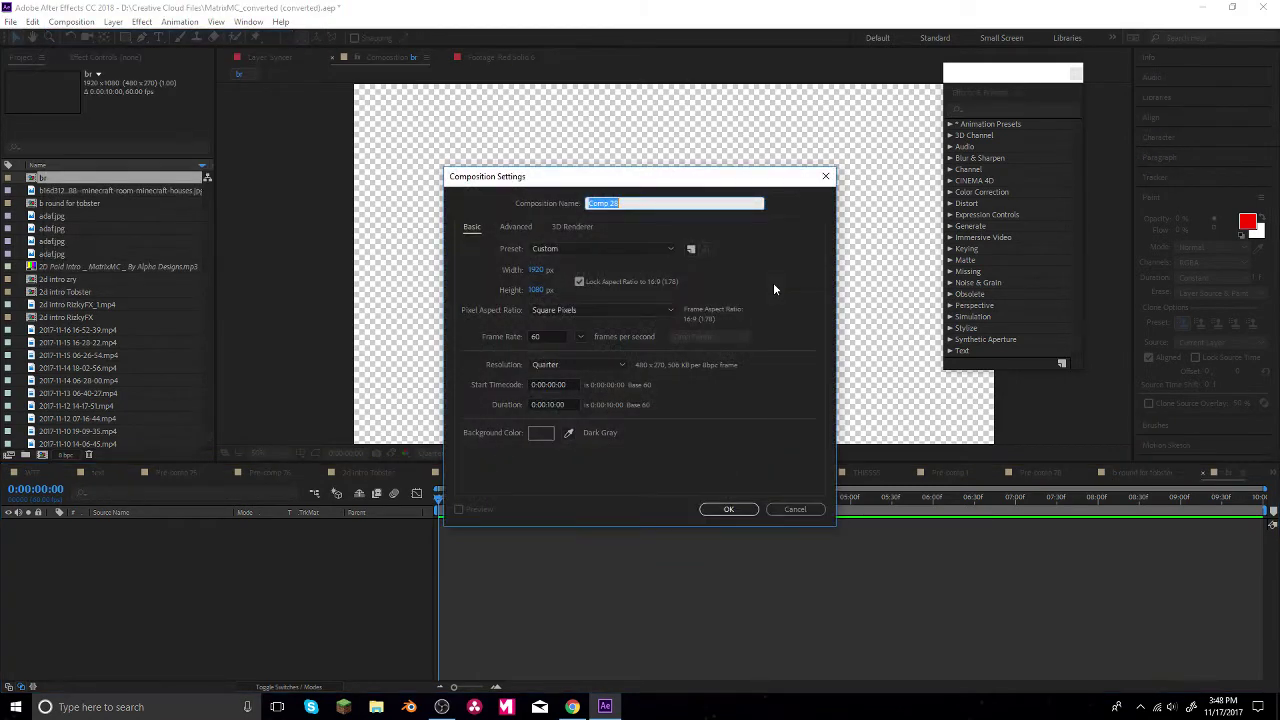
text(text)
key(Return)
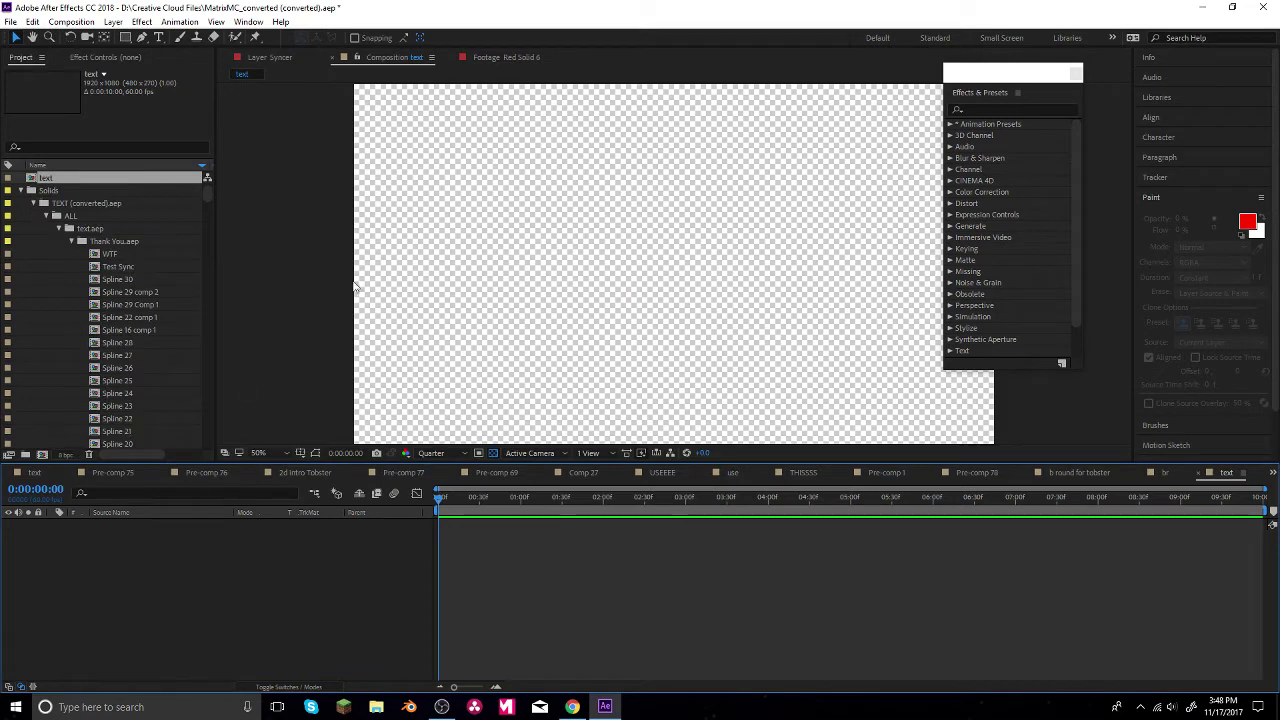
- Add a text layer reading "100SUBS" in the text composition
right_click(152, 547)
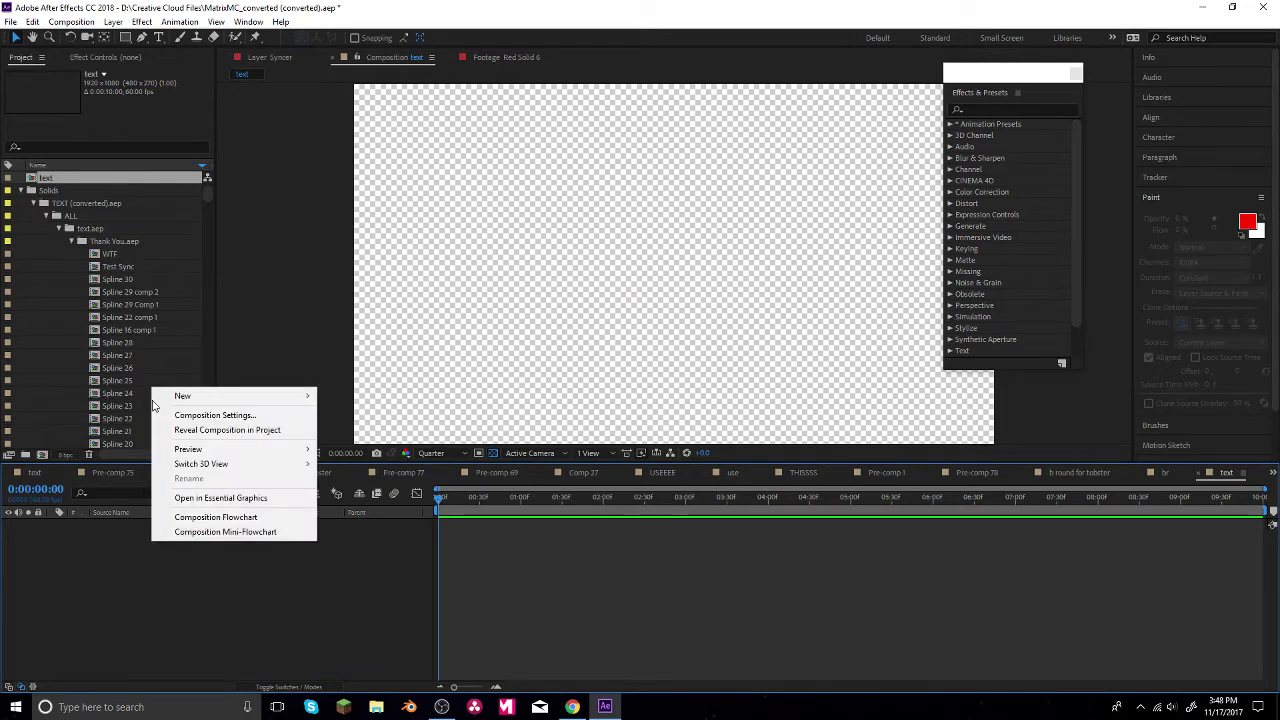
click(158, 37)
click(158, 37)
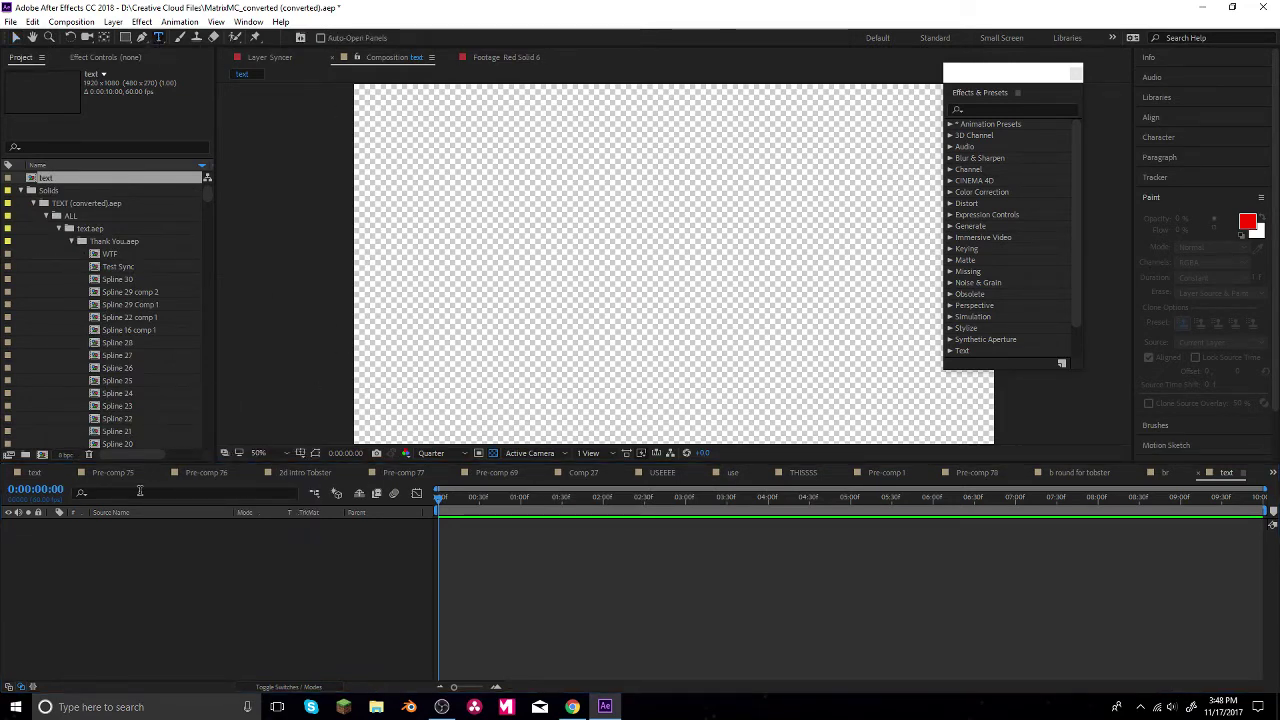
click(486, 257)
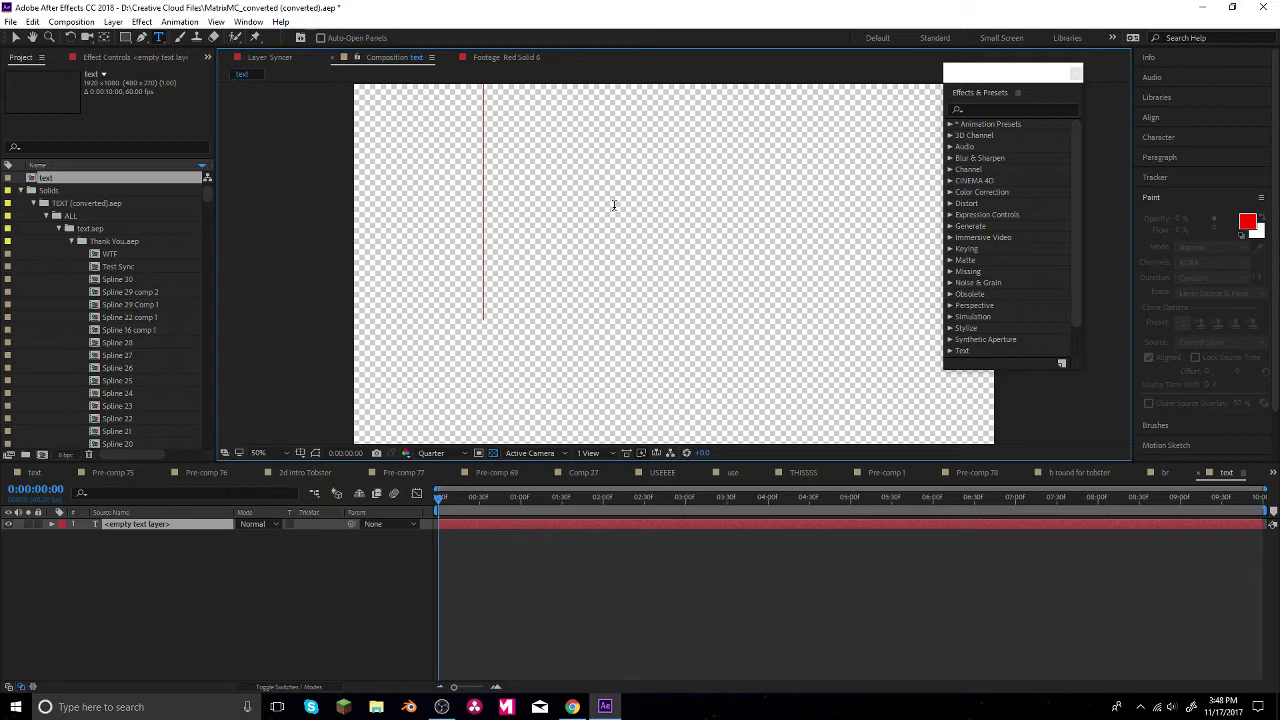
text(100)
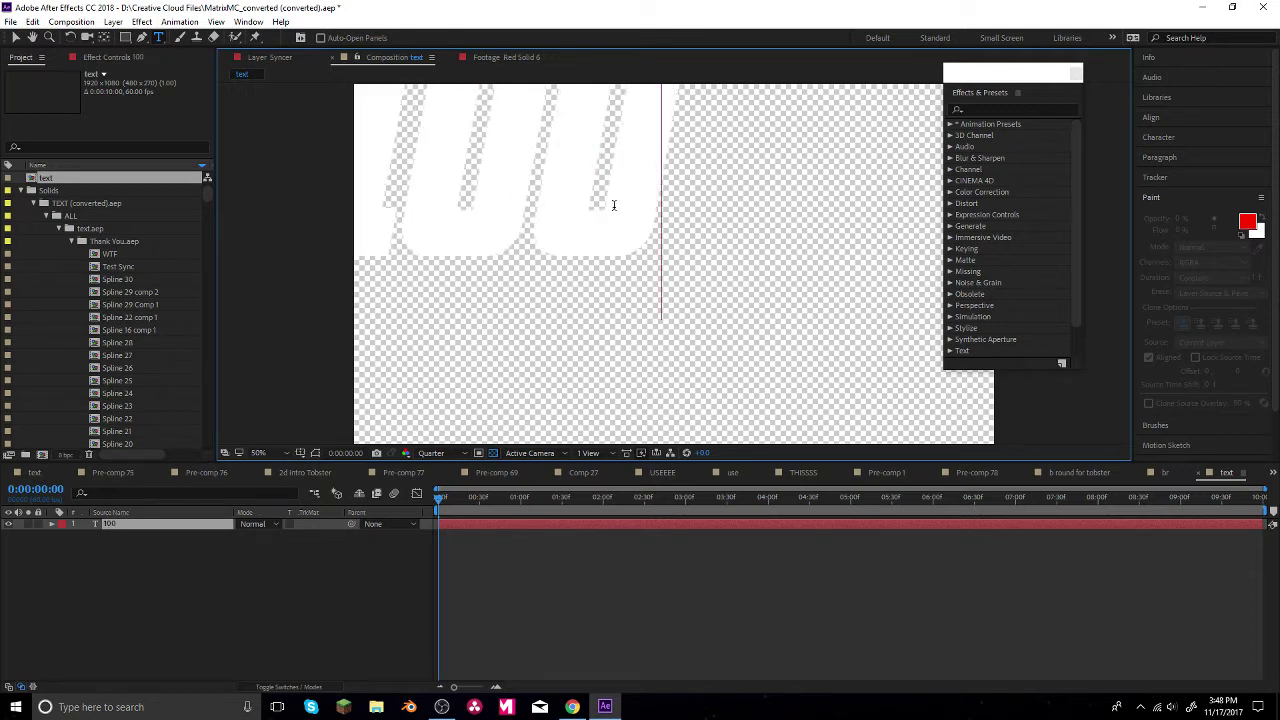
text(subs)
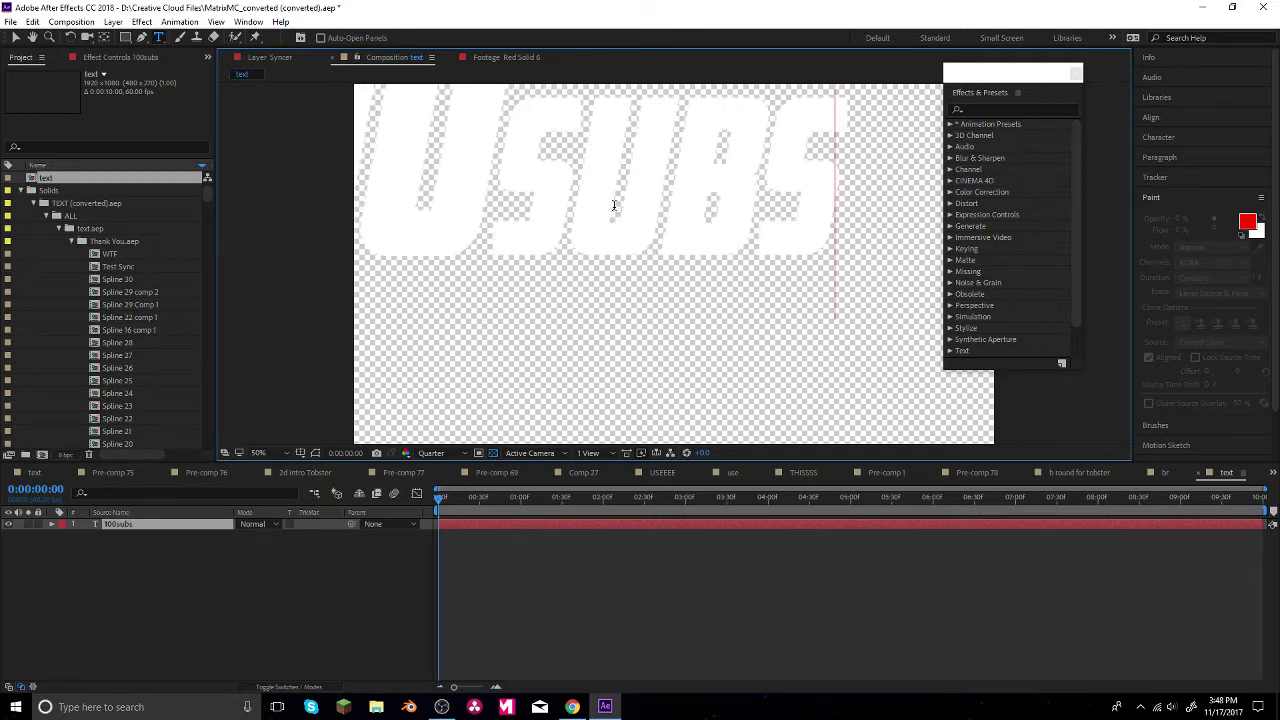
key(BackSpace)
key(BackSpace)
key(BackSpace)
key(BackSpace)
text(SUBS)
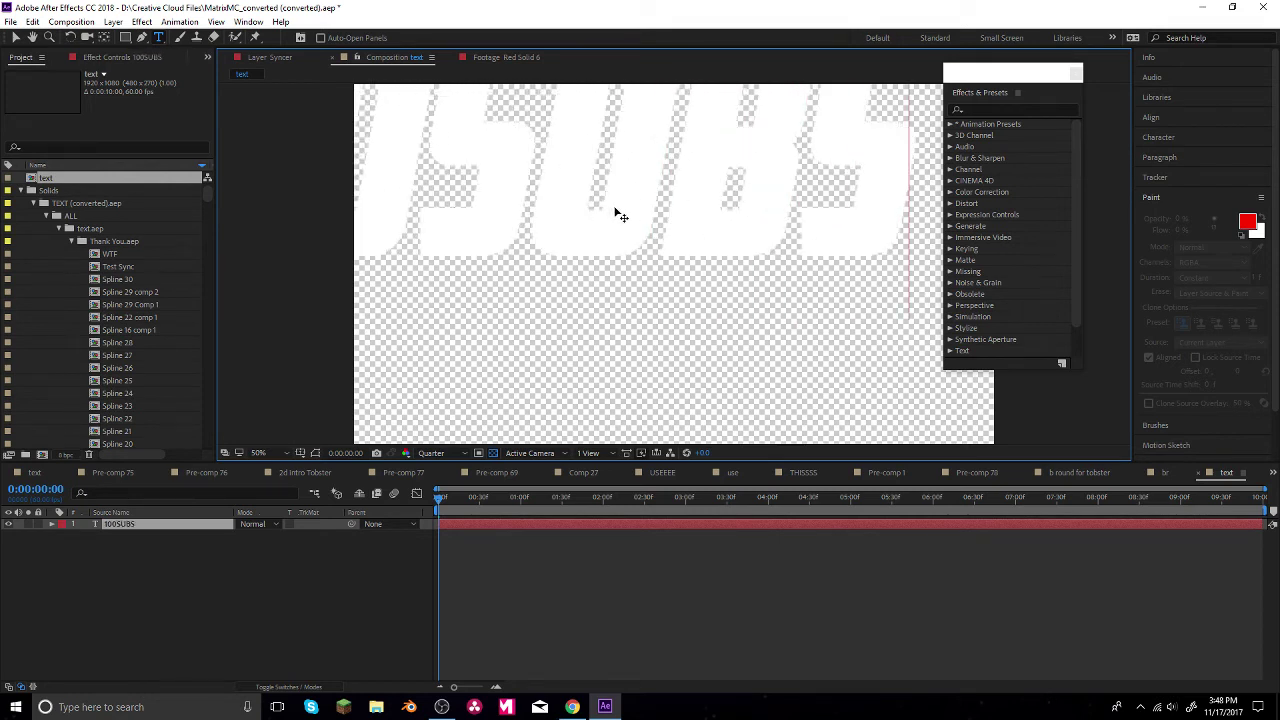
- Reveal the 100SUBS layer's transform properties and reduce its scale to 51%
click(51, 524)
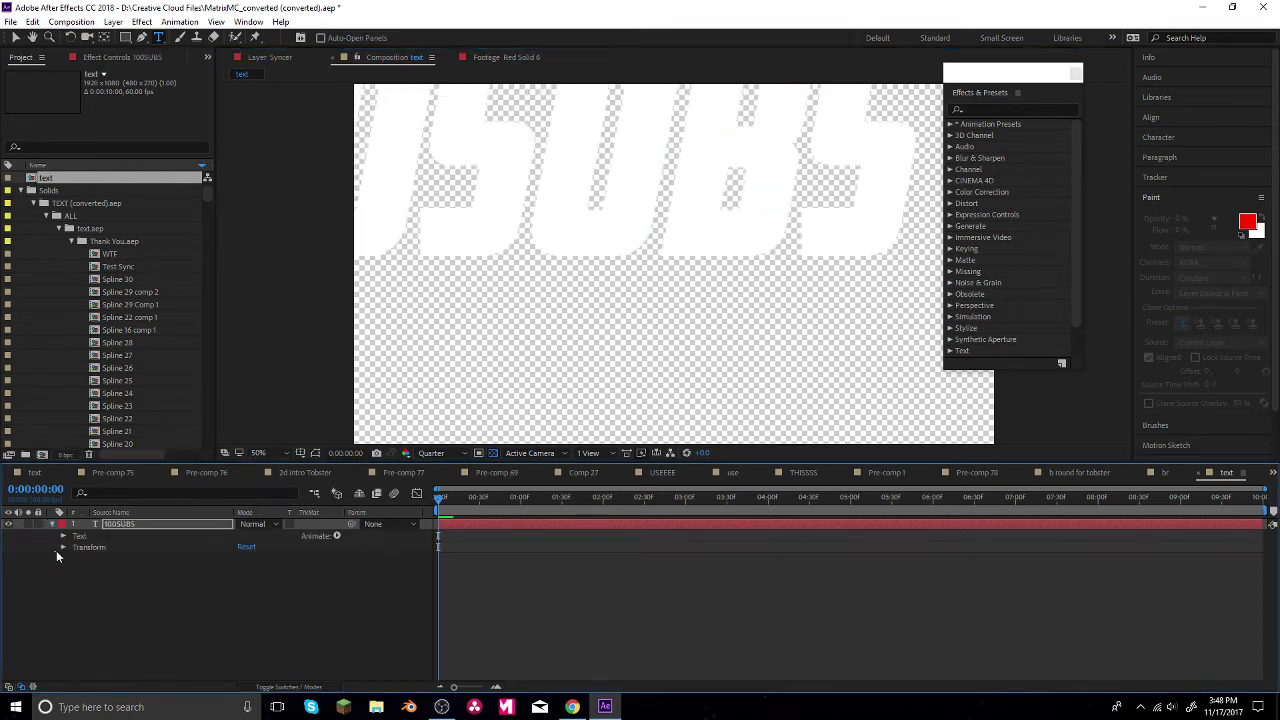
click(60, 548)
drag(250, 581, 234, 581)
click(515, 211)
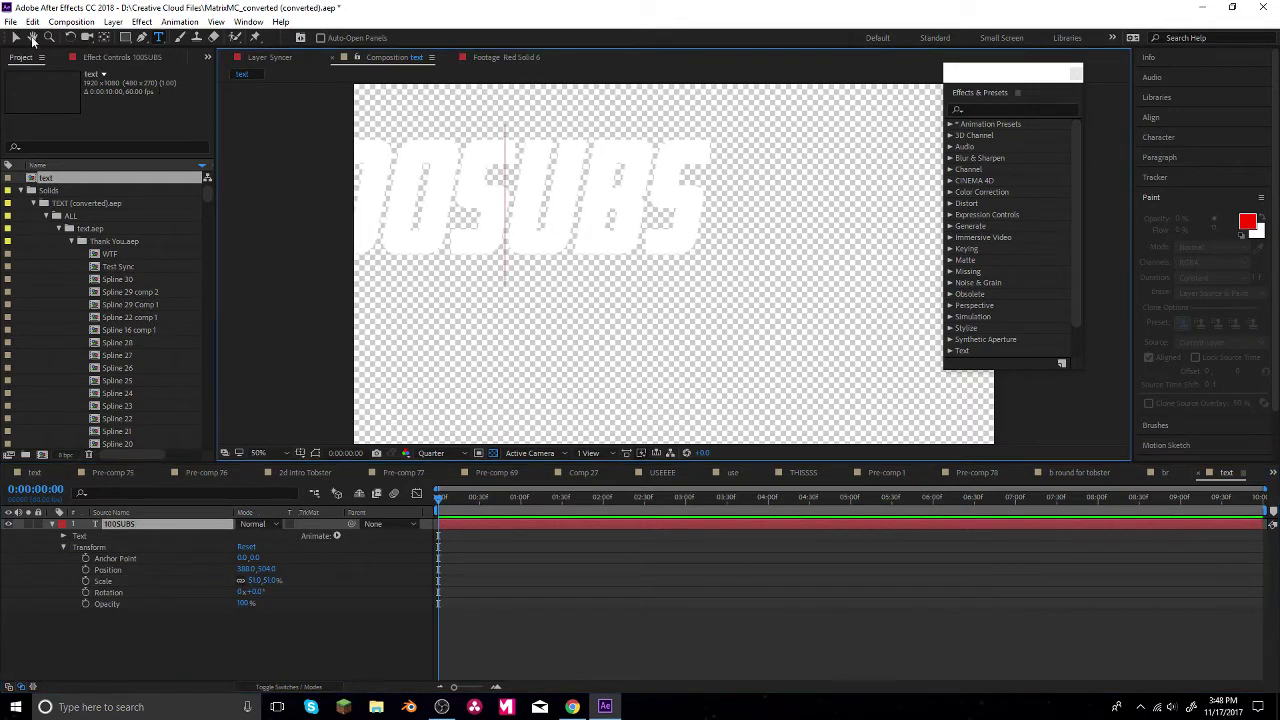
- Move the 100SUBS text toward the middle of the frame and align it to the composition's horizontal center
click(17, 39)
drag(430, 178, 620, 272)
click(1170, 117)
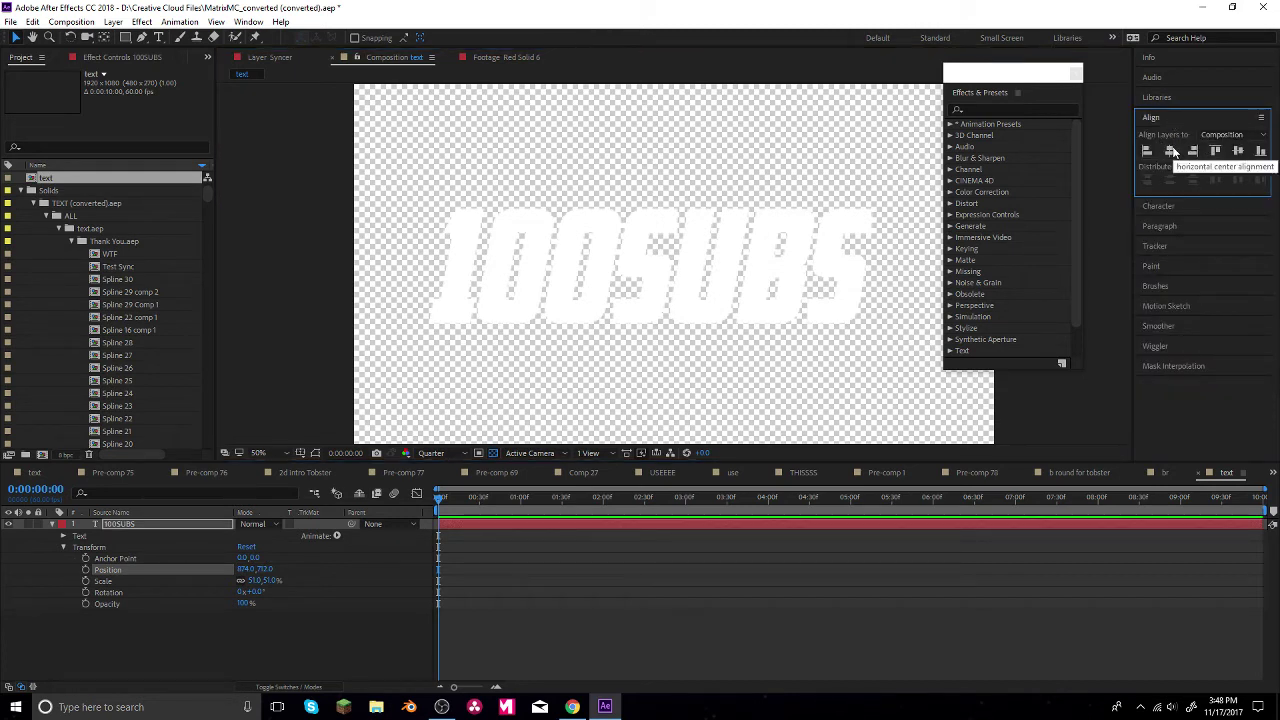
click(1173, 150)
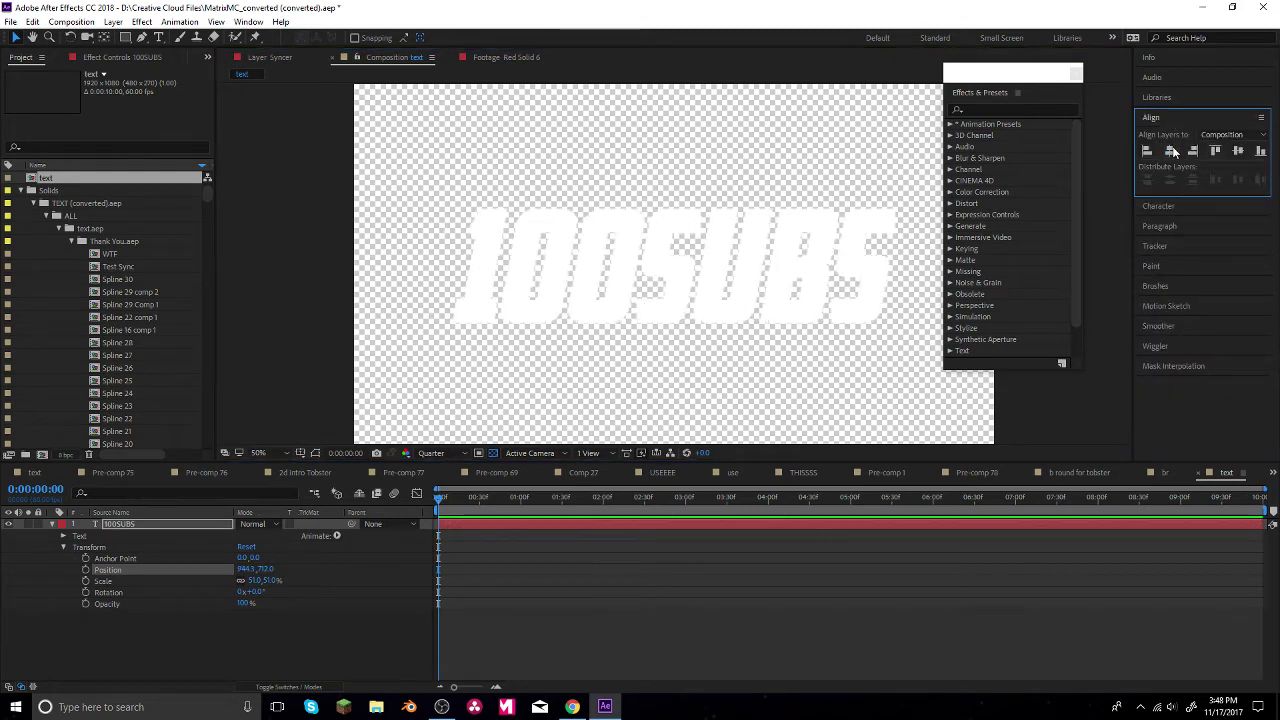
- Move the floating Effects & Presets window off the composition view and increase the text's scale to 61%
key(space)
drag(1013, 80, 1168, 76)
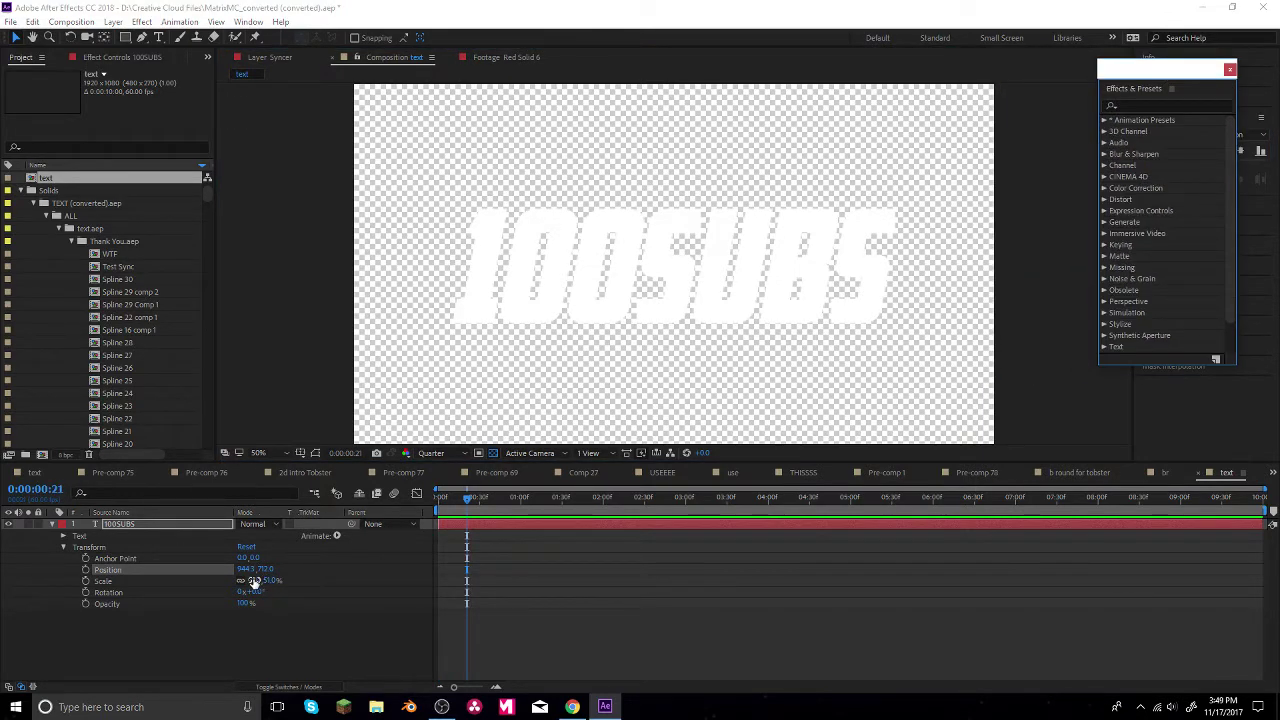
drag(255, 583, 282, 583)
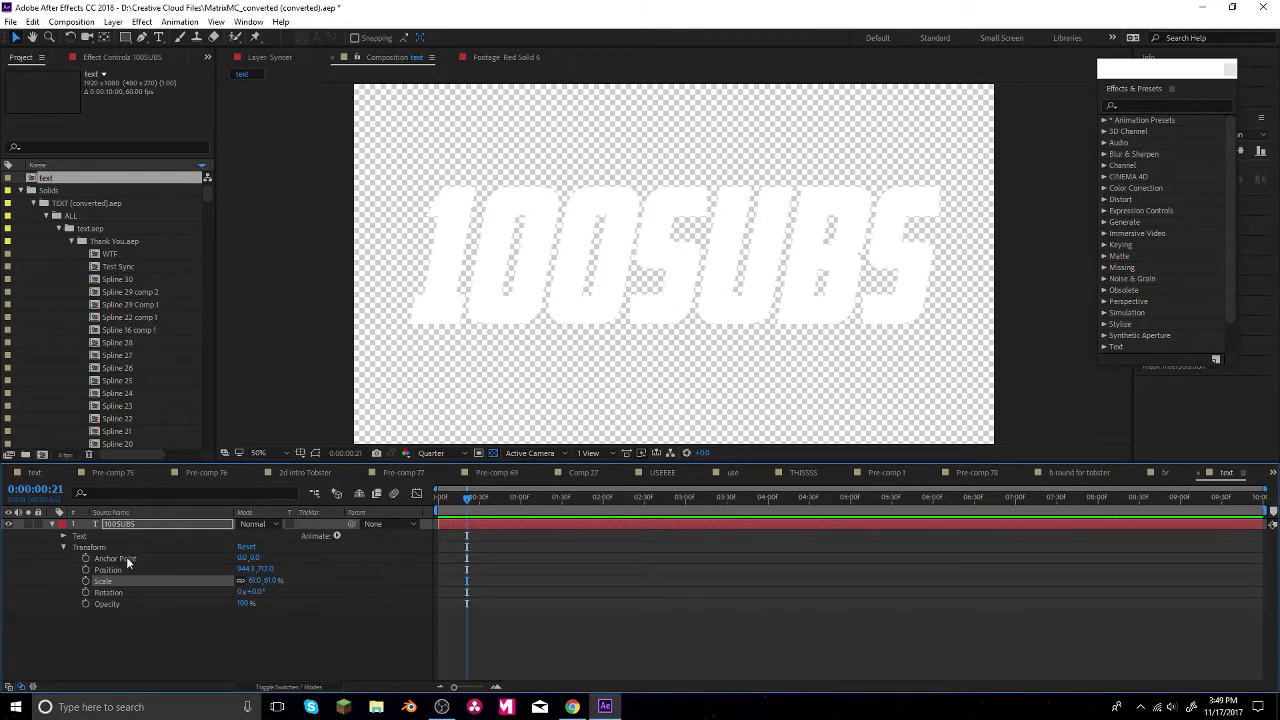
click(337, 536)
click(56, 545)
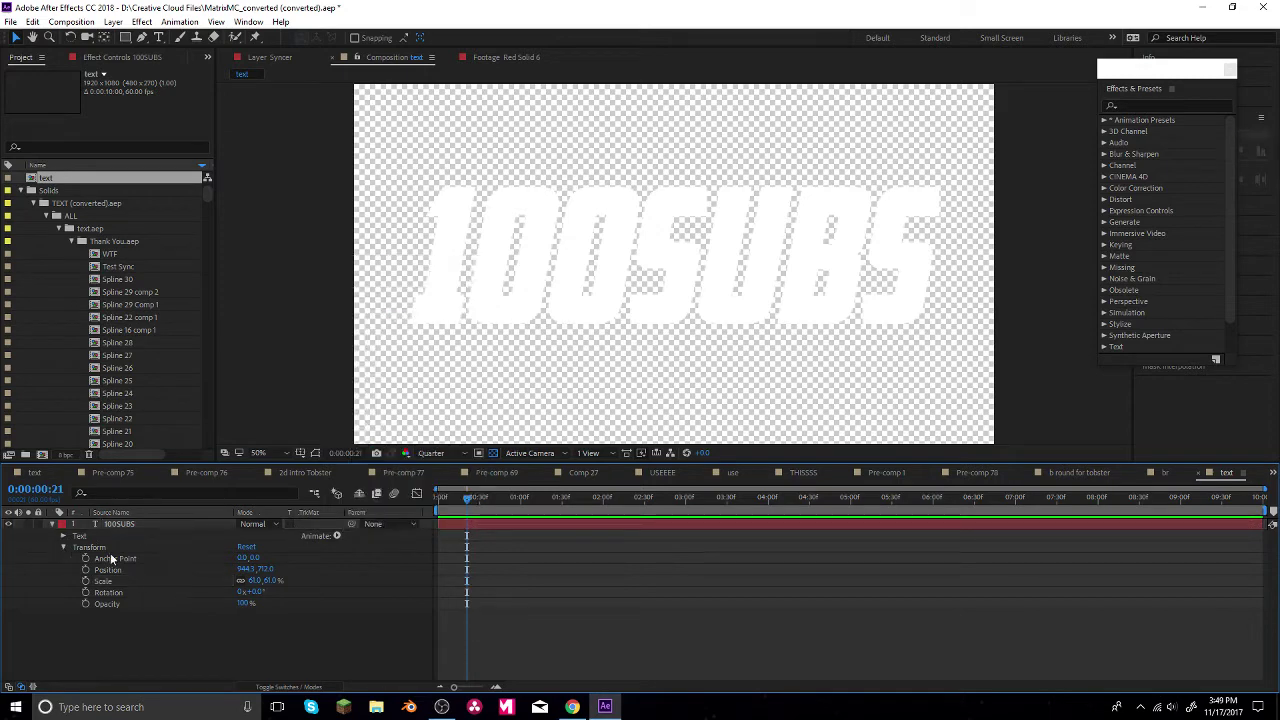
click(64, 548)
click(337, 536)
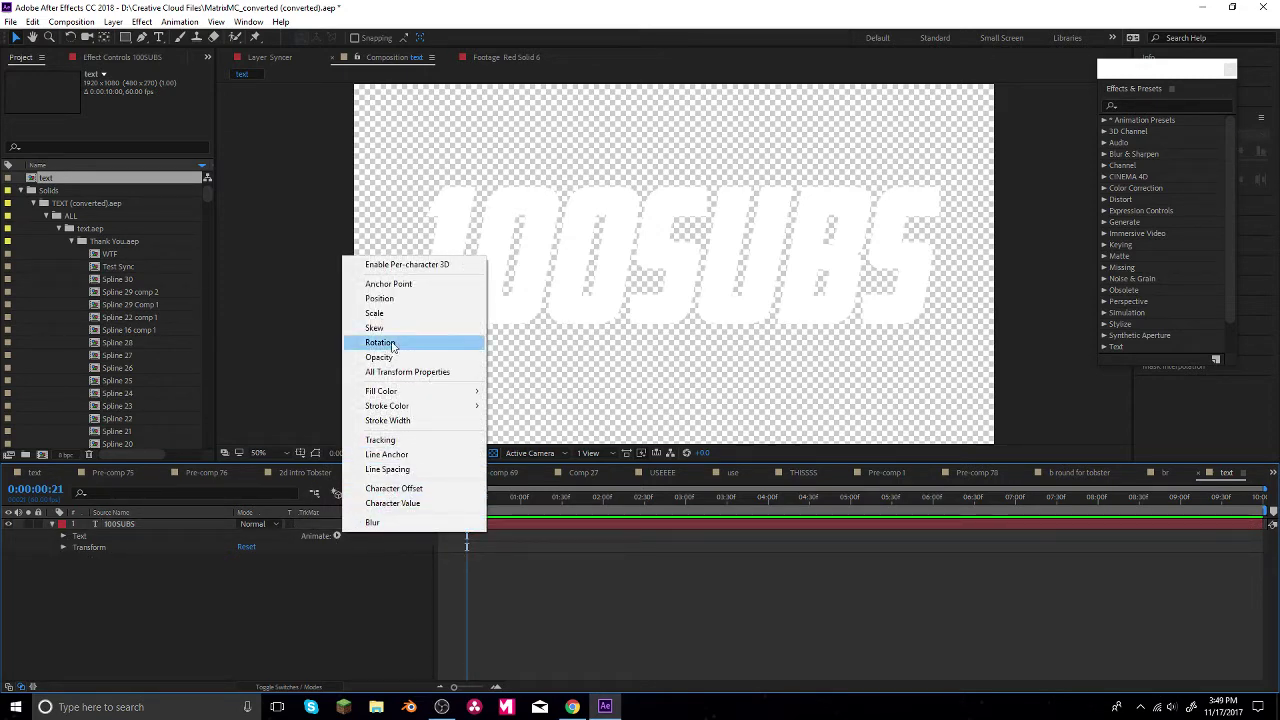
- Create shapes from the text of the 100SUBS layer
click(140, 520)
right_click(134, 522)
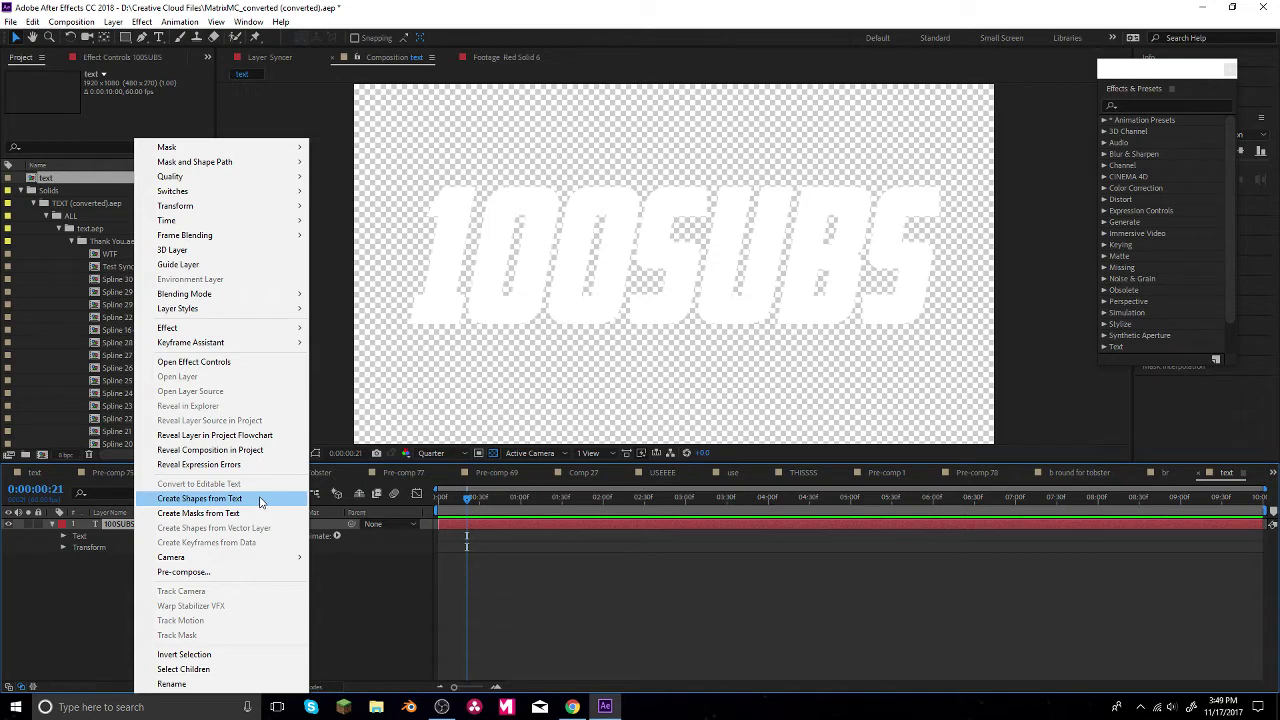
click(258, 498)
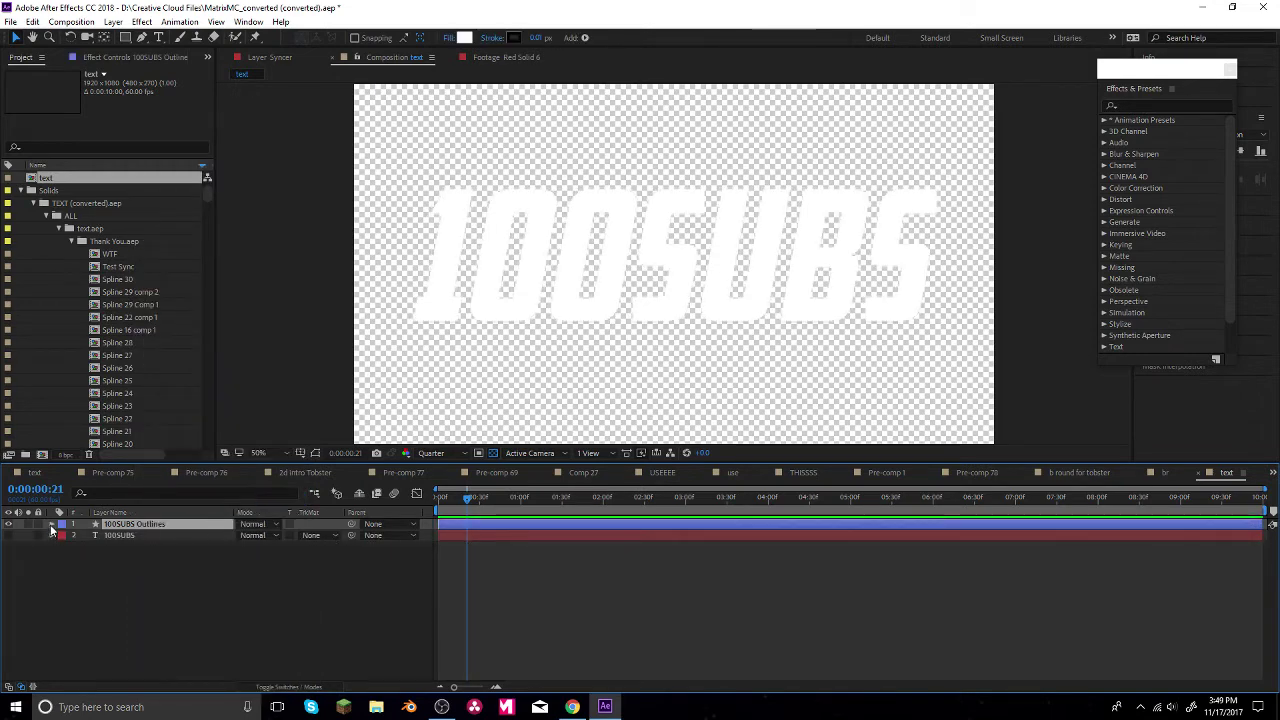
- Add an empty group to the 100SUBS Outlines contents and move all the letter groups into it
click(53, 526)
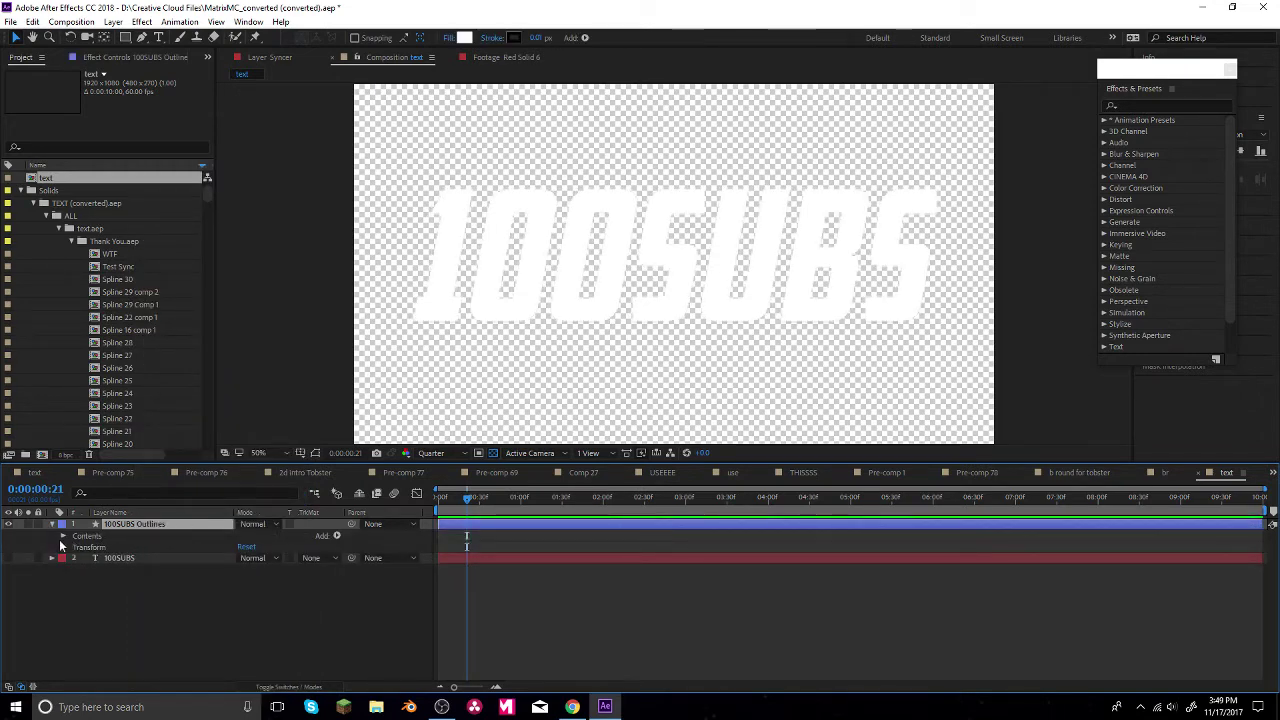
click(63, 536)
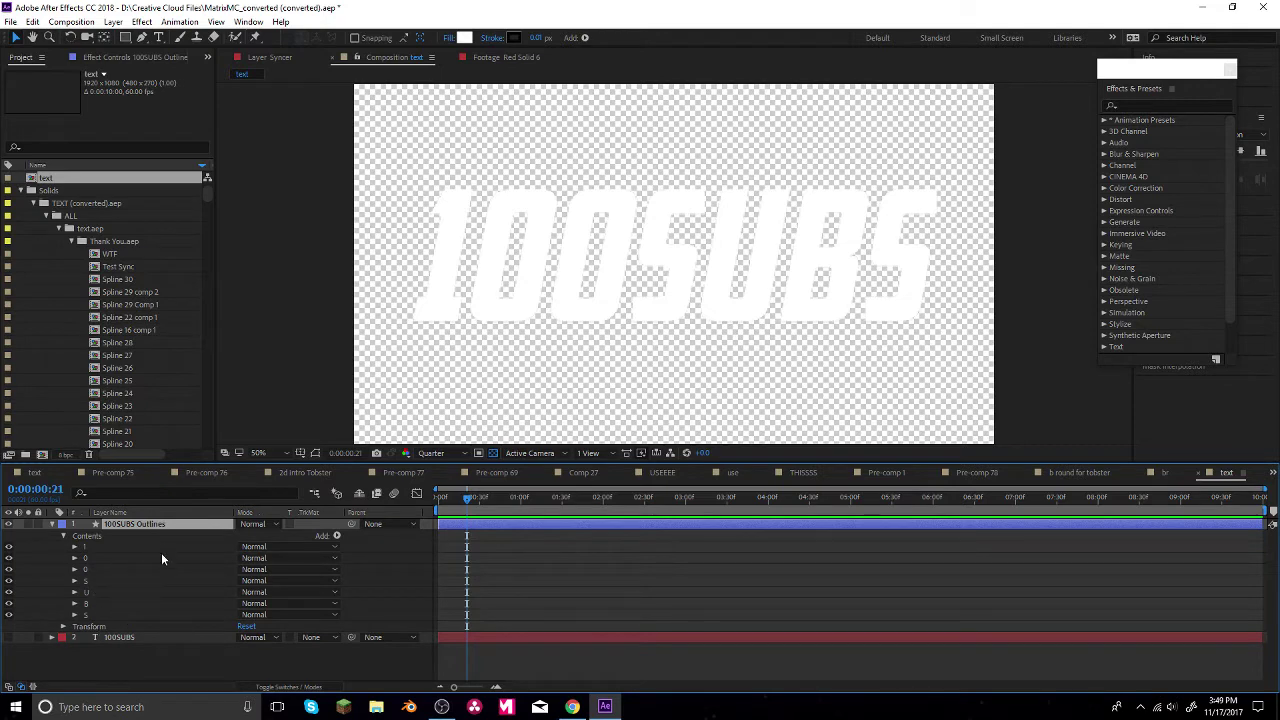
click(337, 536)
click(380, 246)
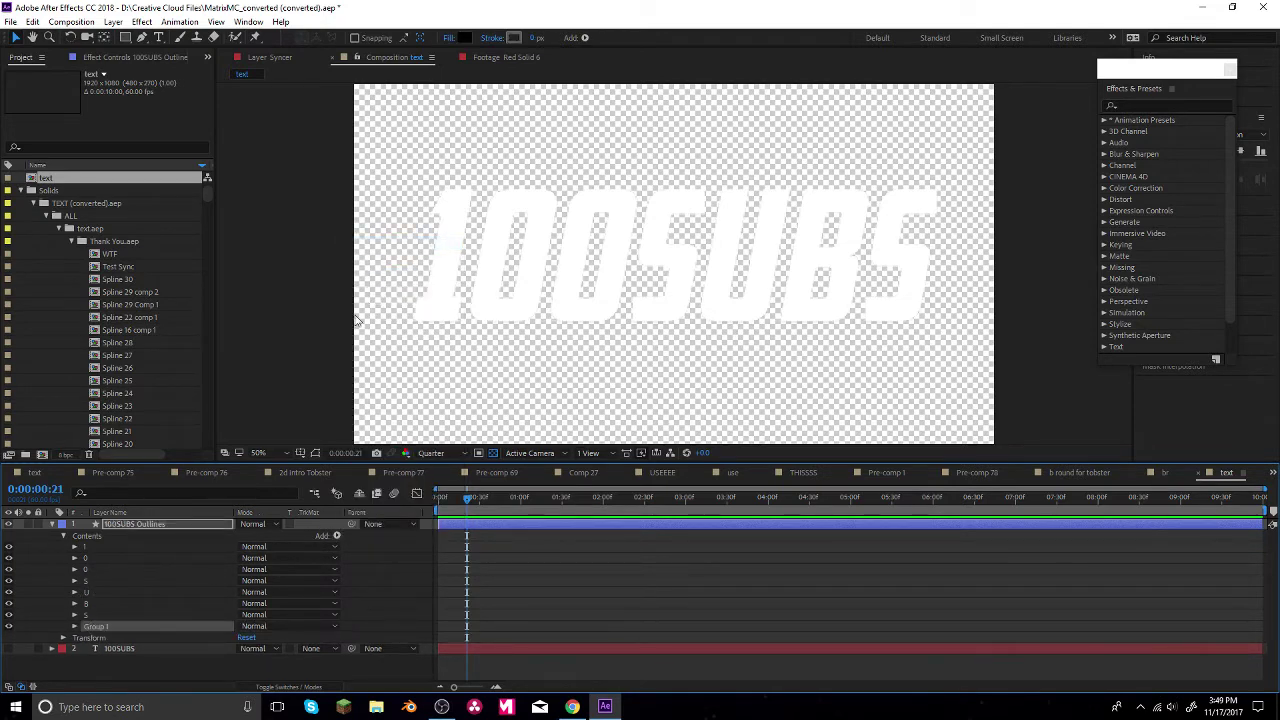
click(51, 614)
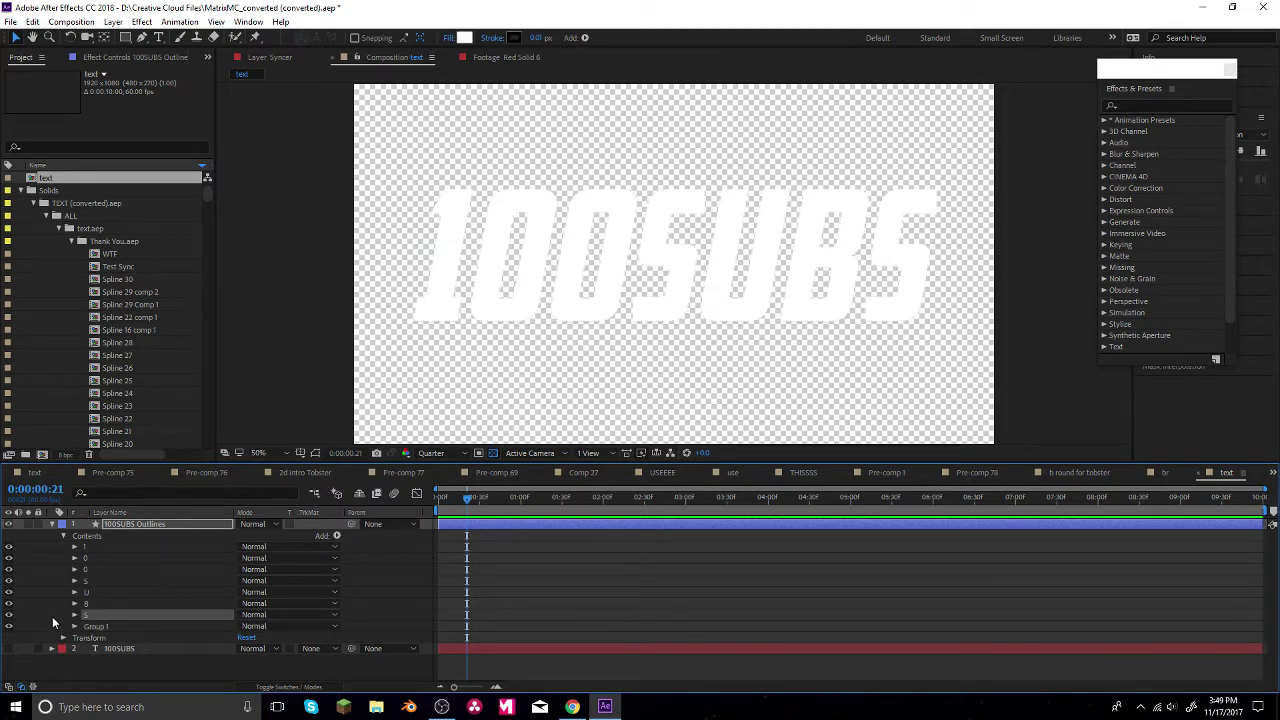
drag(51, 614, 108, 627)
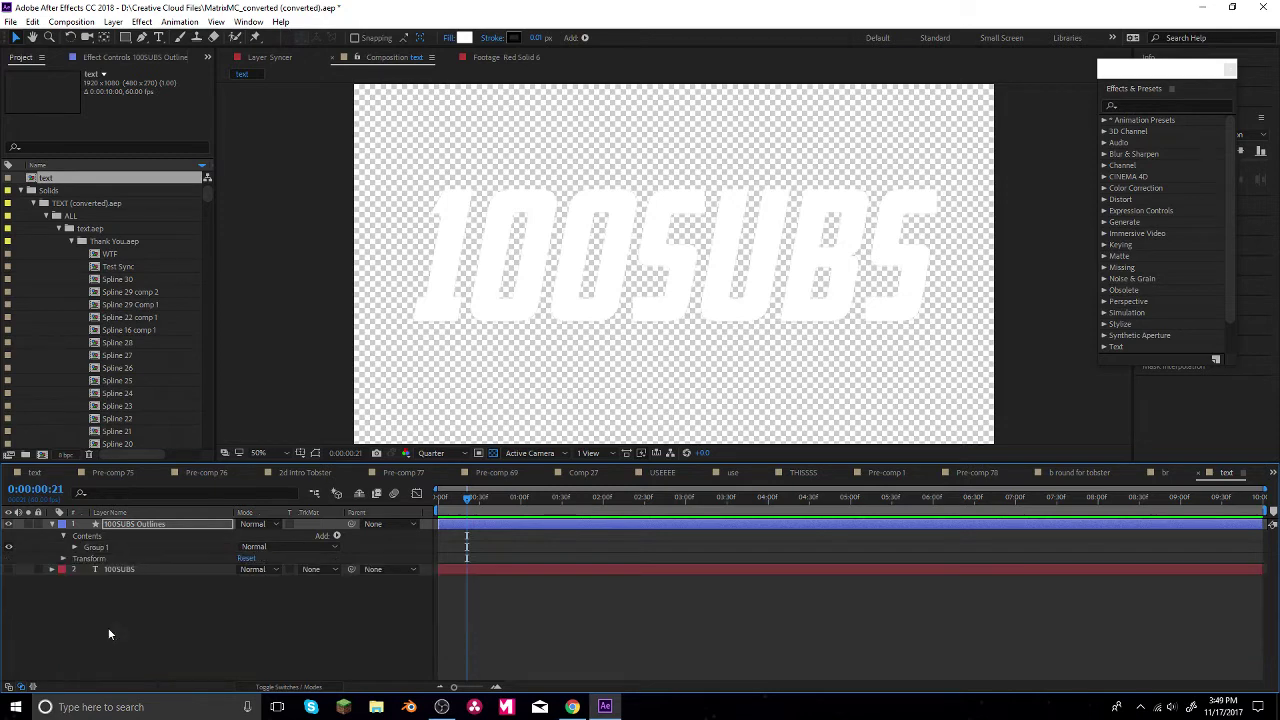
- Add a stroke to the group holding the outline letters and set its color to white (FFFFFF)
click(74, 548)
click(335, 536)
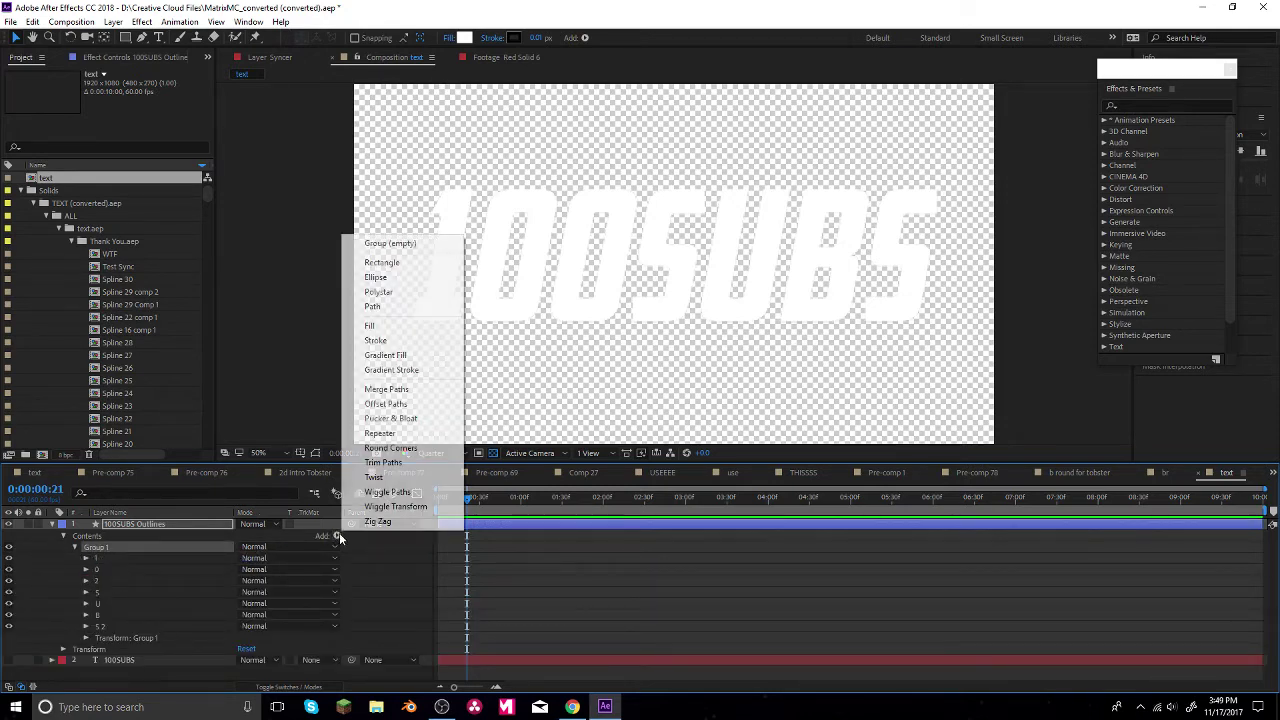
click(410, 340)
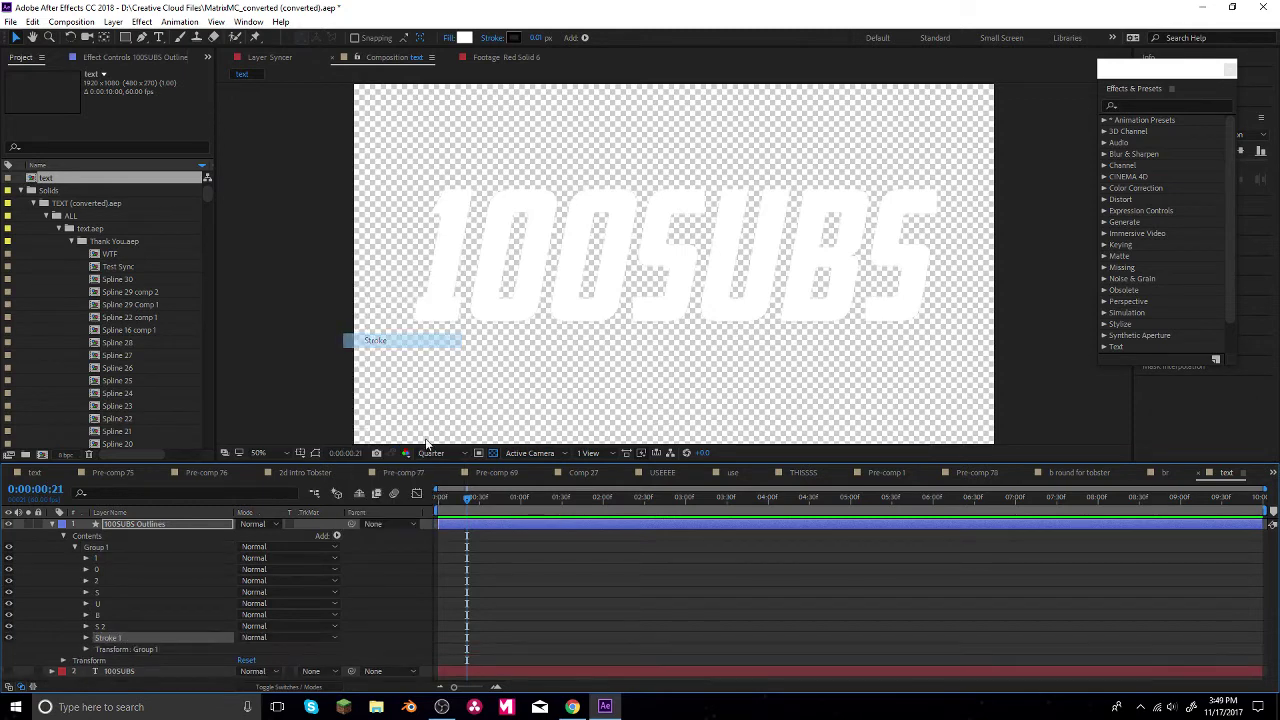
click(86, 637)
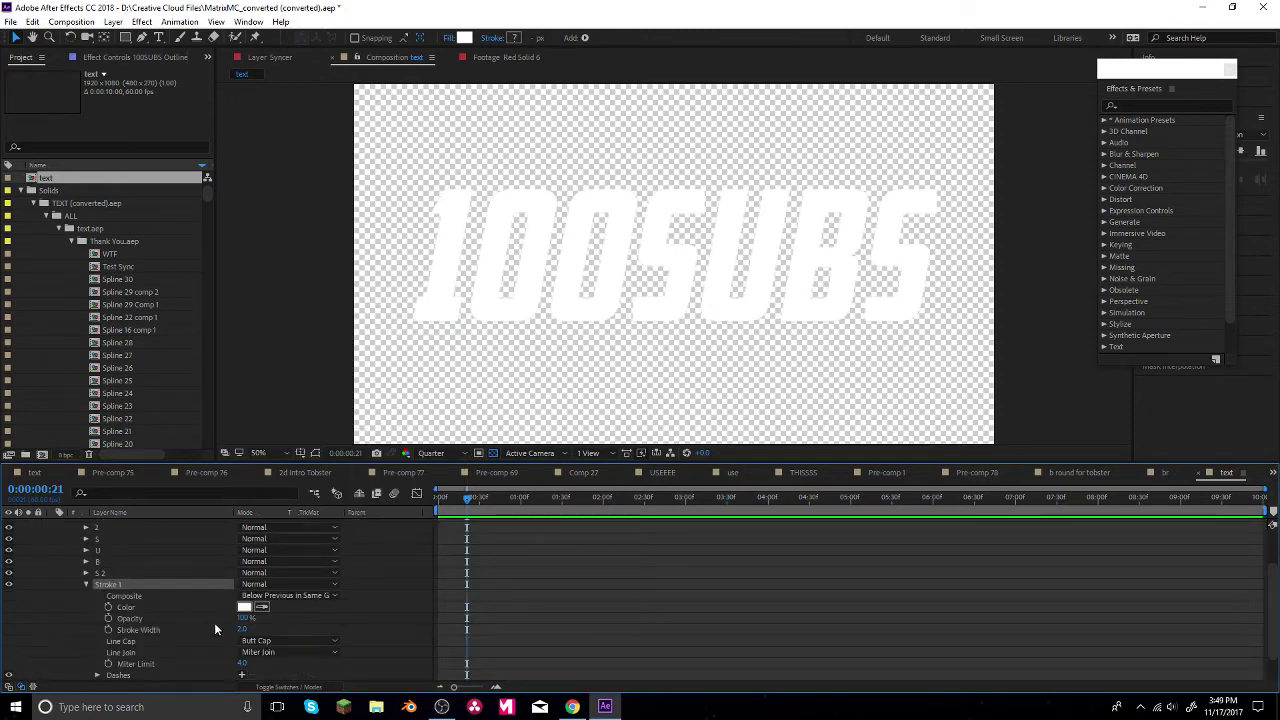
click(244, 607)
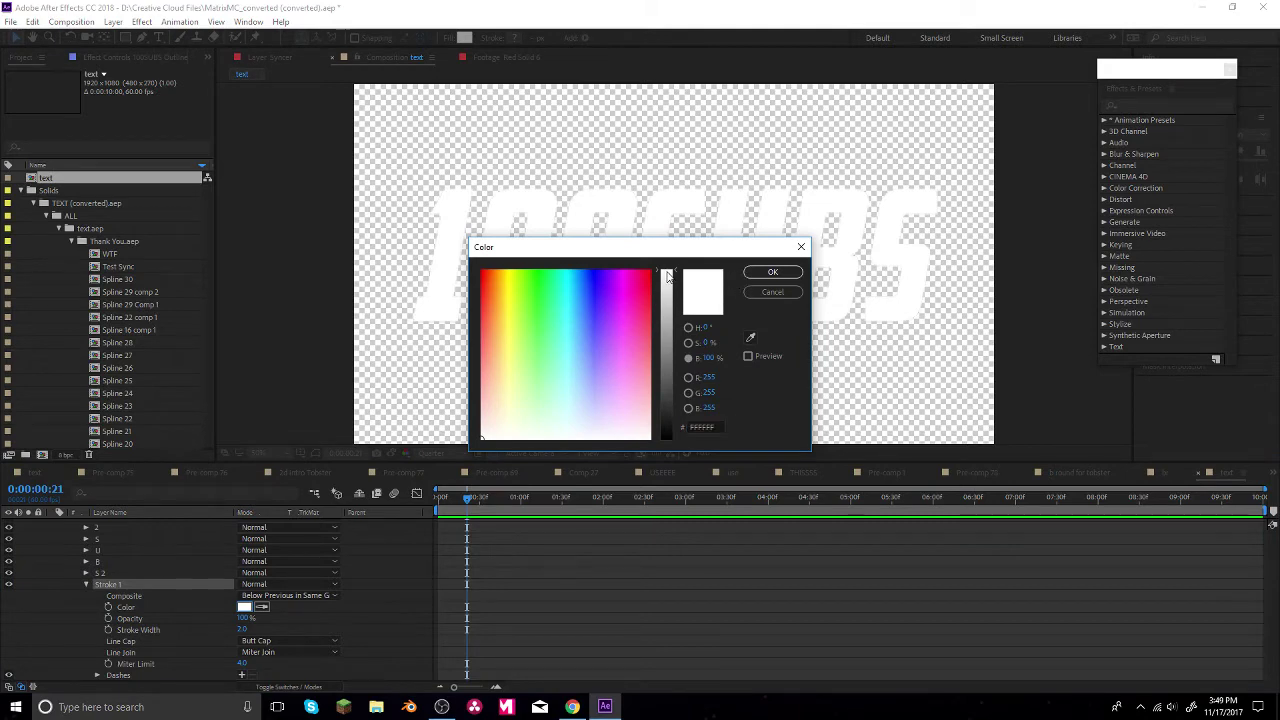
click(772, 272)
- Move the 100SUBS text layer above the 100SUBS Outlines layer and make it visible
key(u)
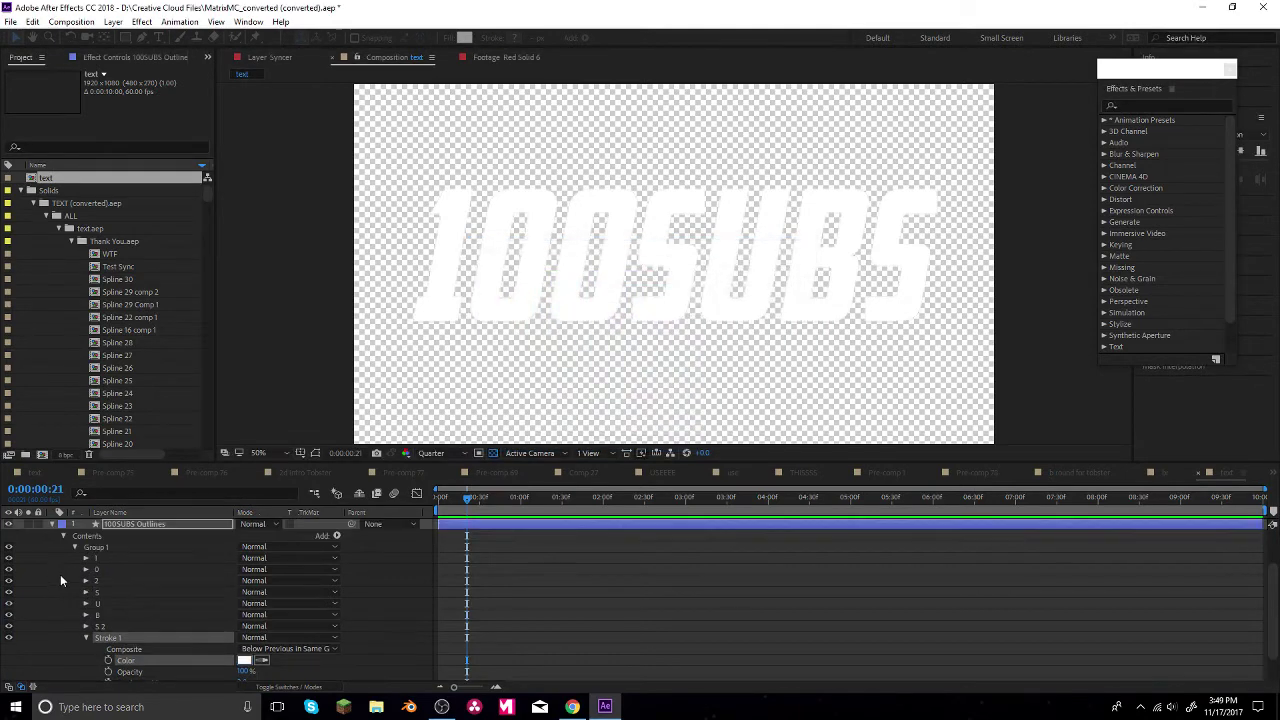
drag(112, 536, 115, 520)
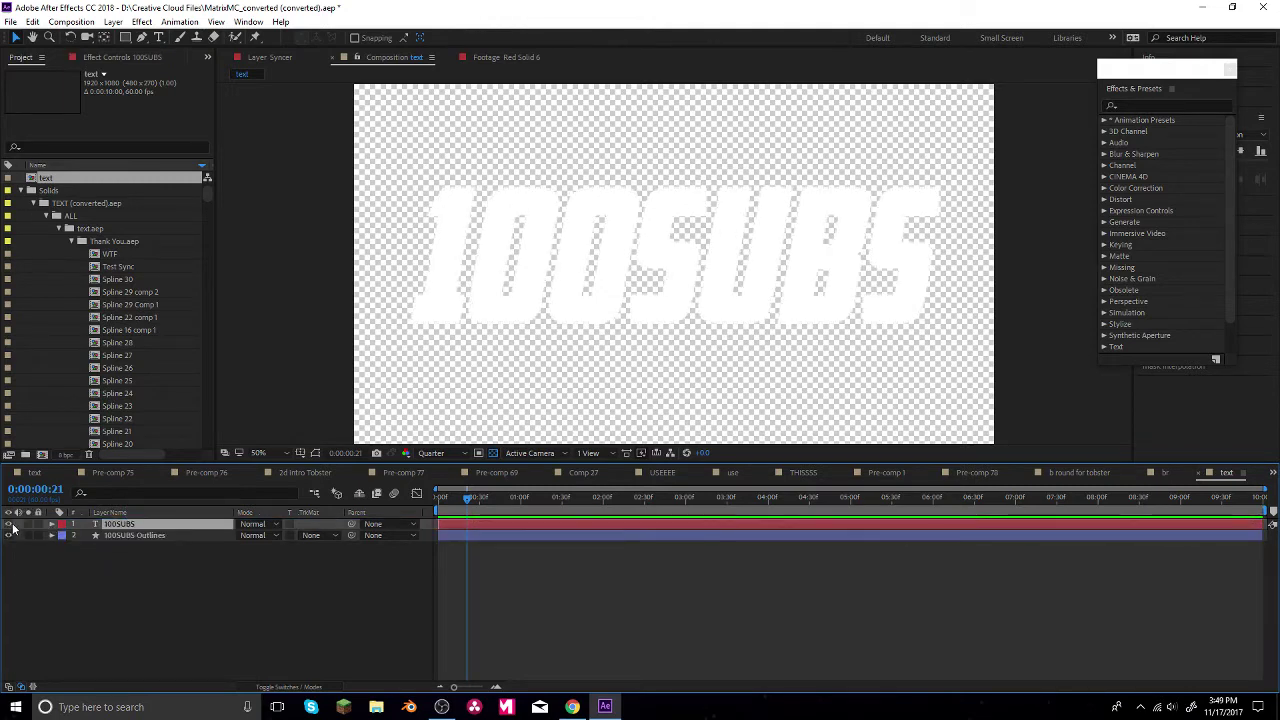
- Set the stroke of Group 1 in the 100SUBS Outlines layer to a light gray color and a width of 54
click(51, 536)
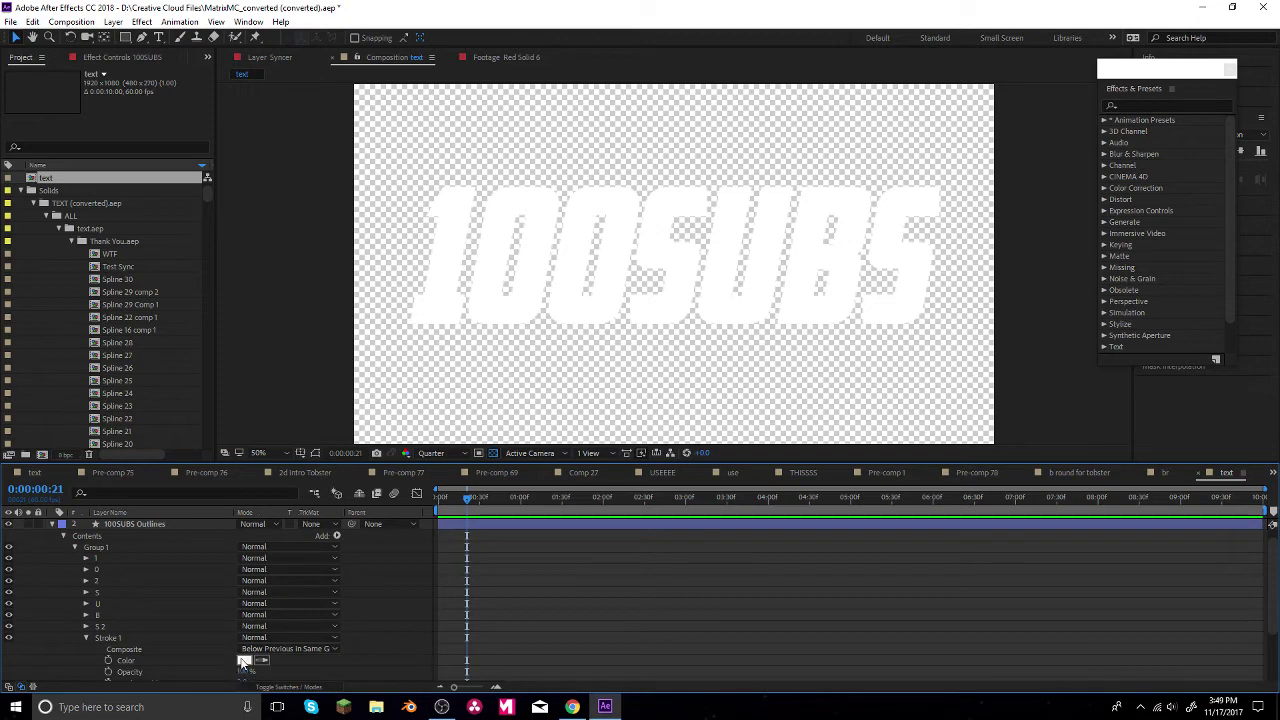
scroll(243, 660, down, 1)
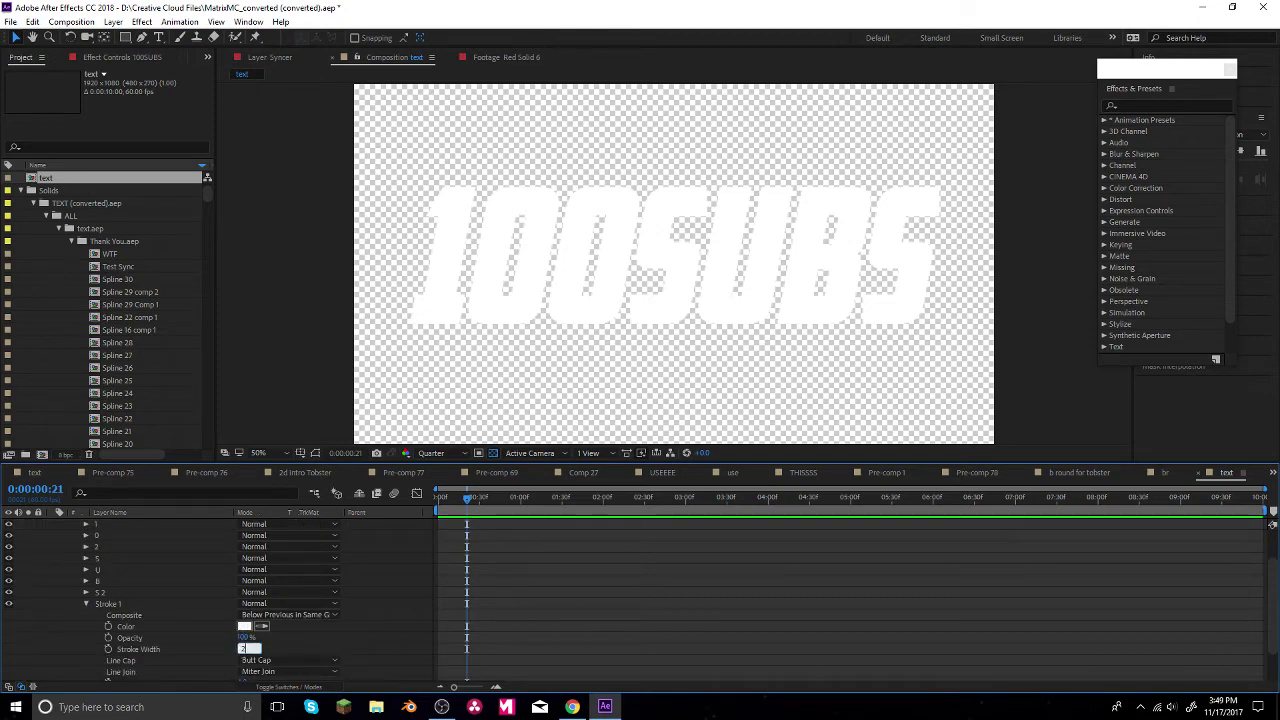
key(Return)
click(244, 626)
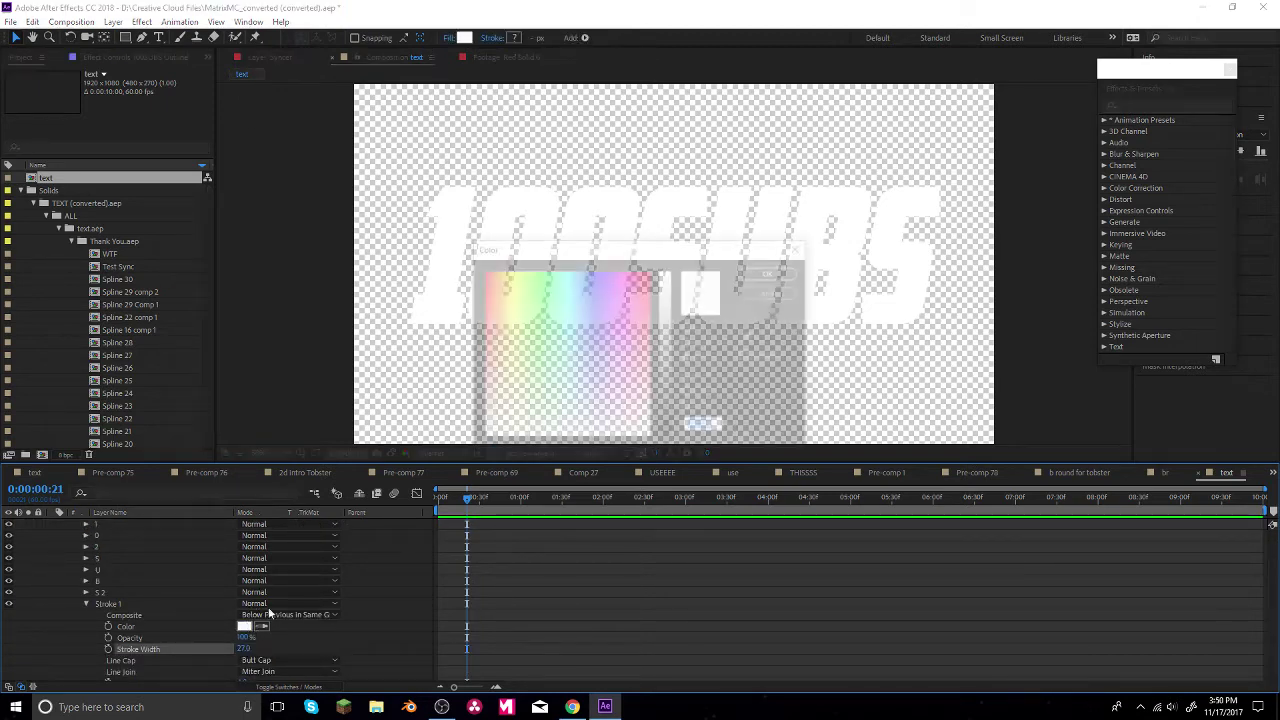
click(668, 292)
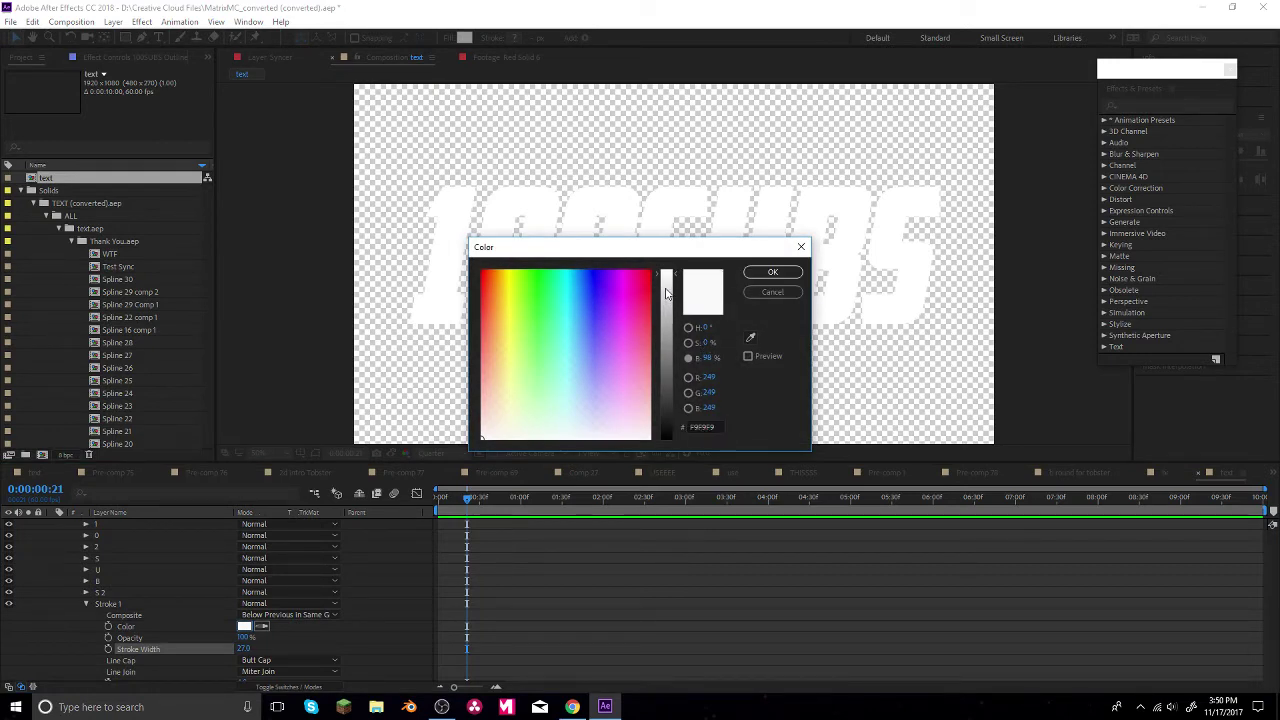
click(772, 272)
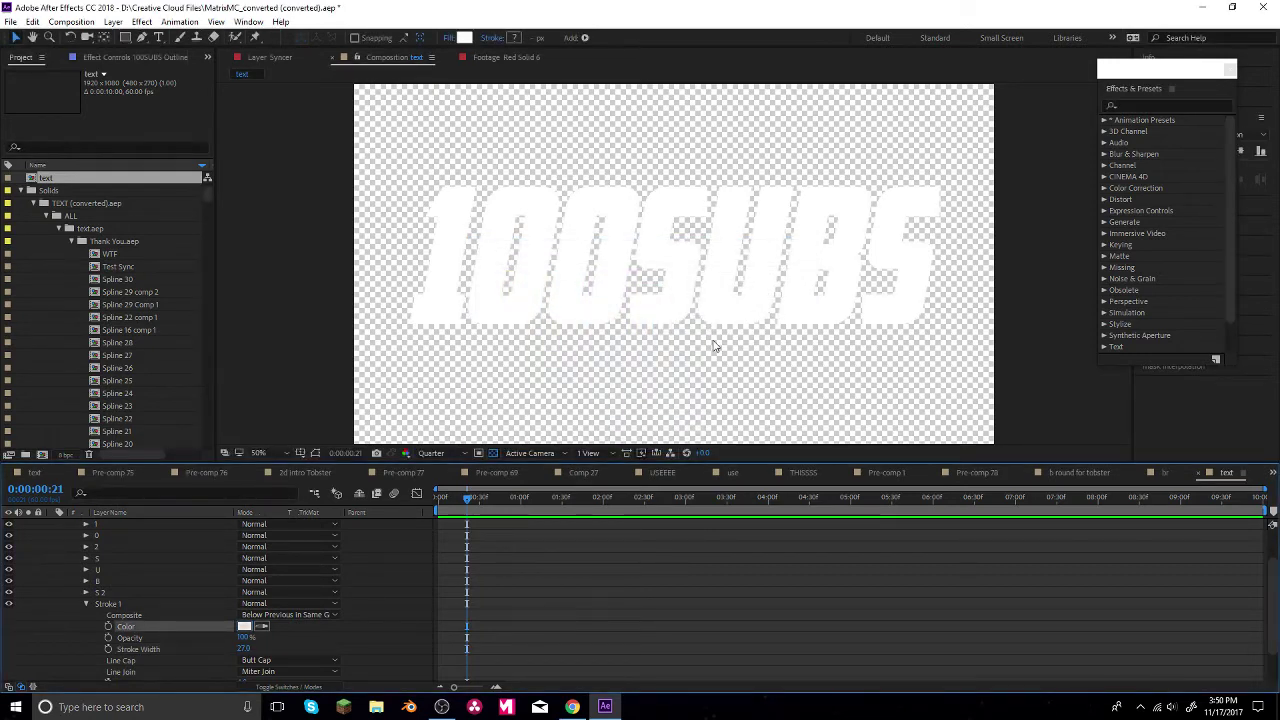
drag(244, 648, 270, 648)
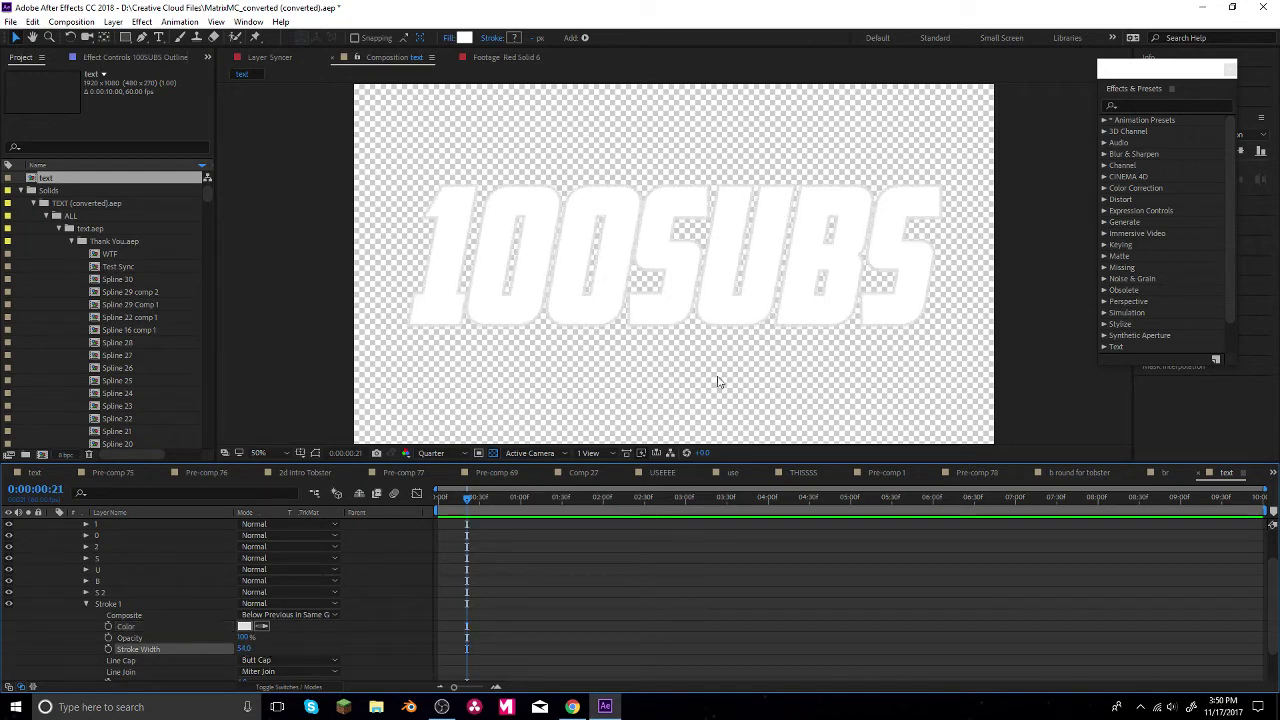
scroll(10, 590, up, 2)
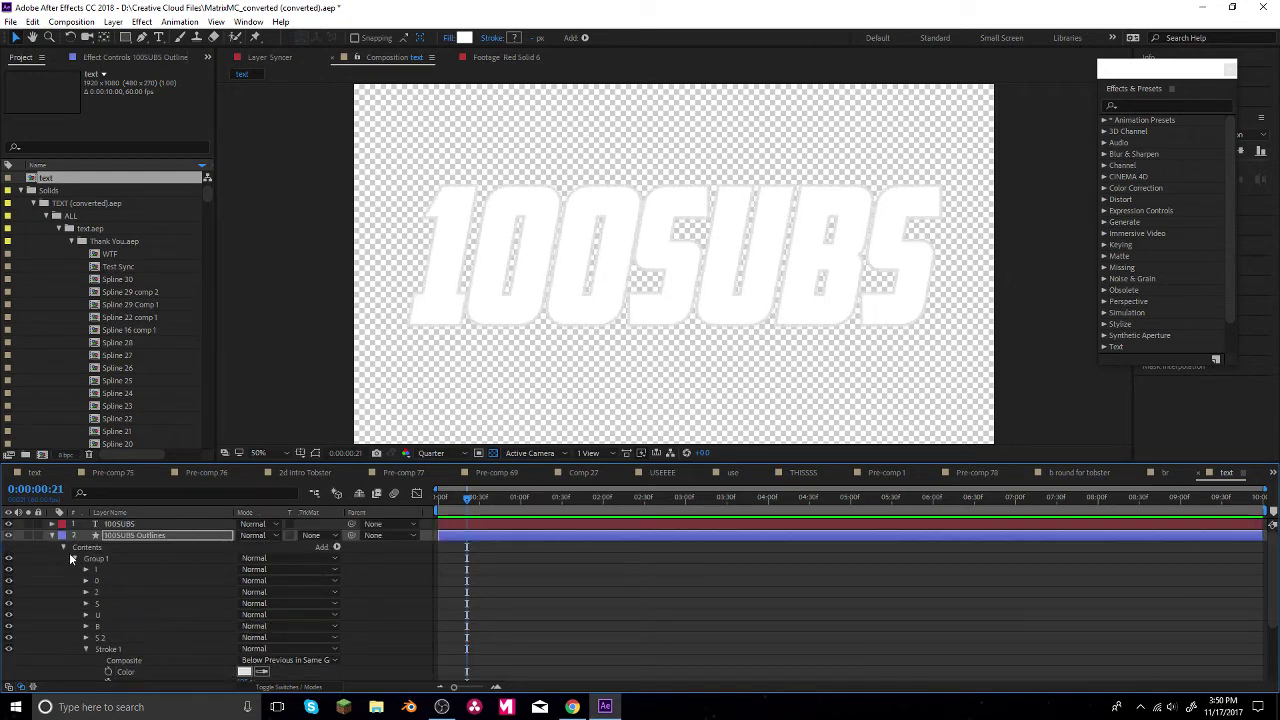
- Darken the color of Group 1's stroke to a dark gray so it contrasts with the white text
click(244, 672)
drag(667, 357, 665, 426)
click(772, 272)
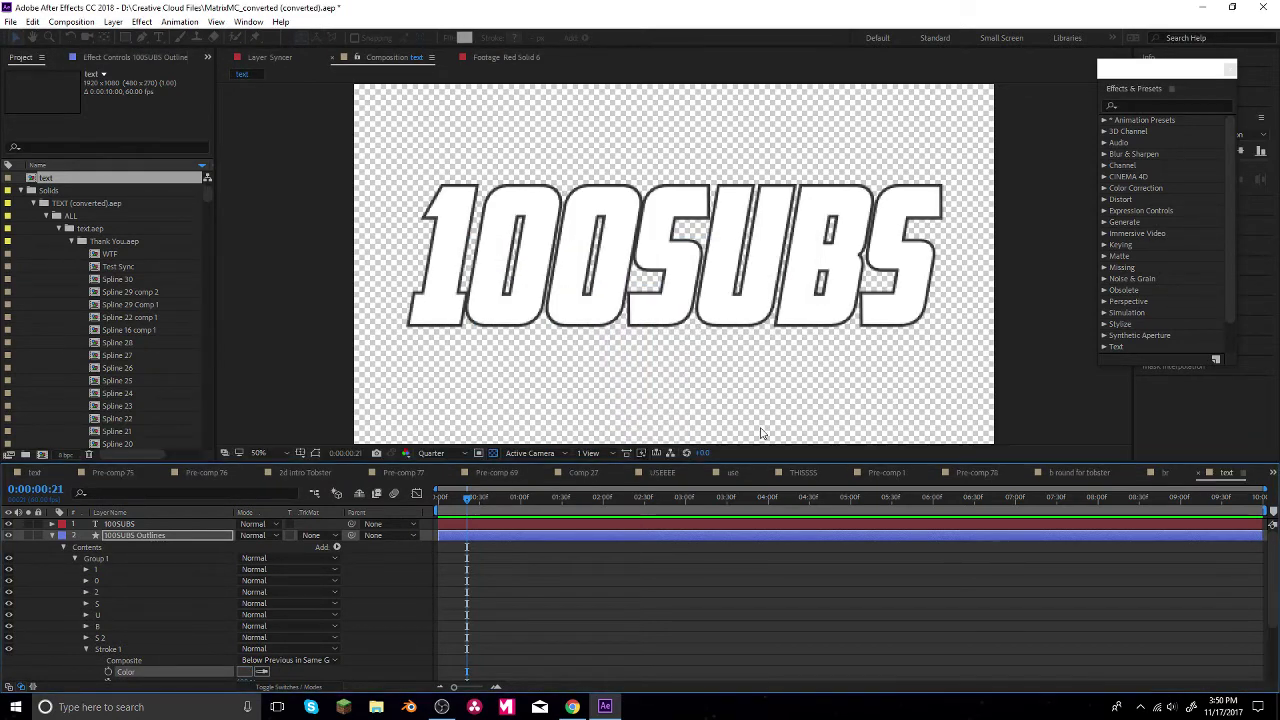
click(245, 672)
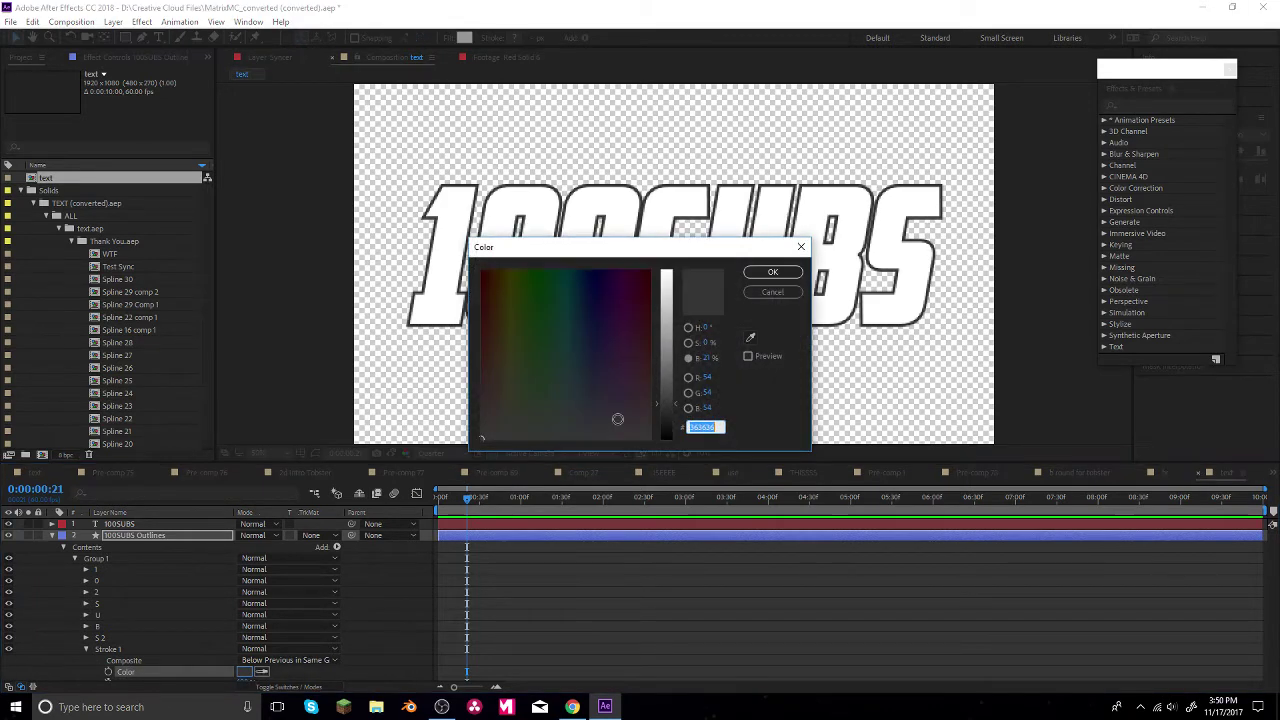
click(664, 399)
click(762, 274)
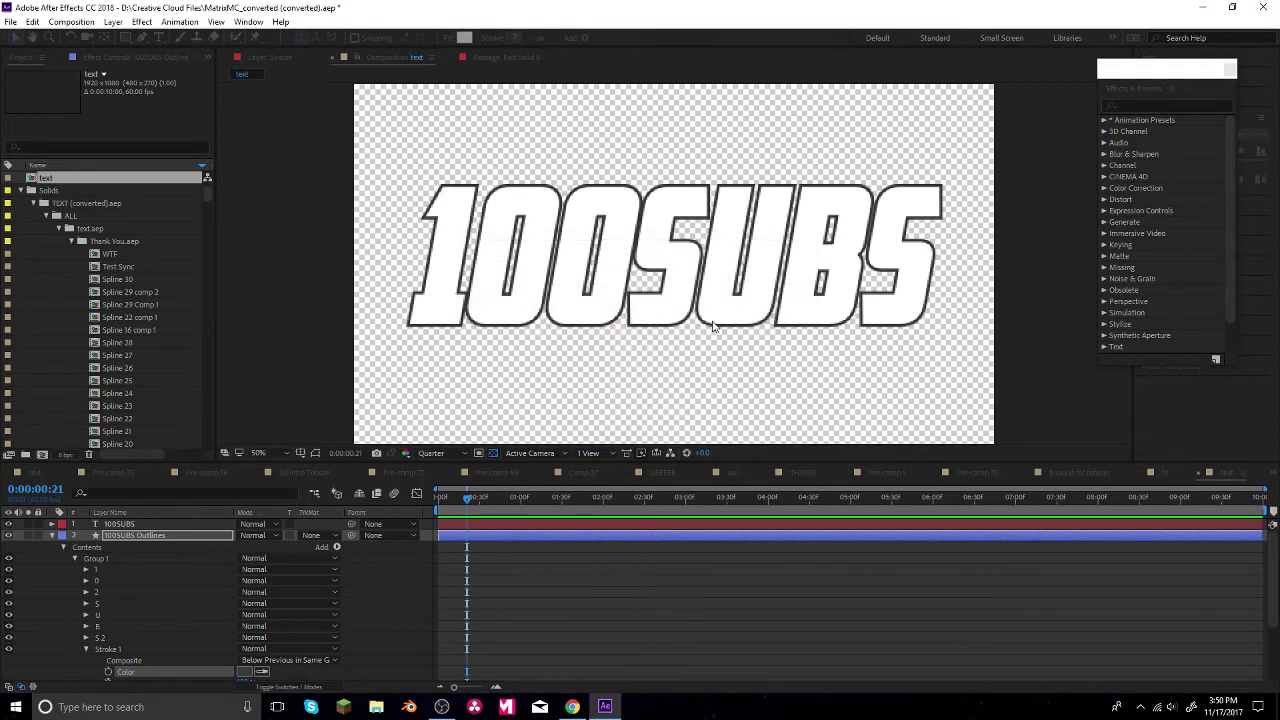
- Duplicate Group 1 in the 100SUBS Outlines contents and move the copy inside Group 1
click(74, 558)
click(95, 562)
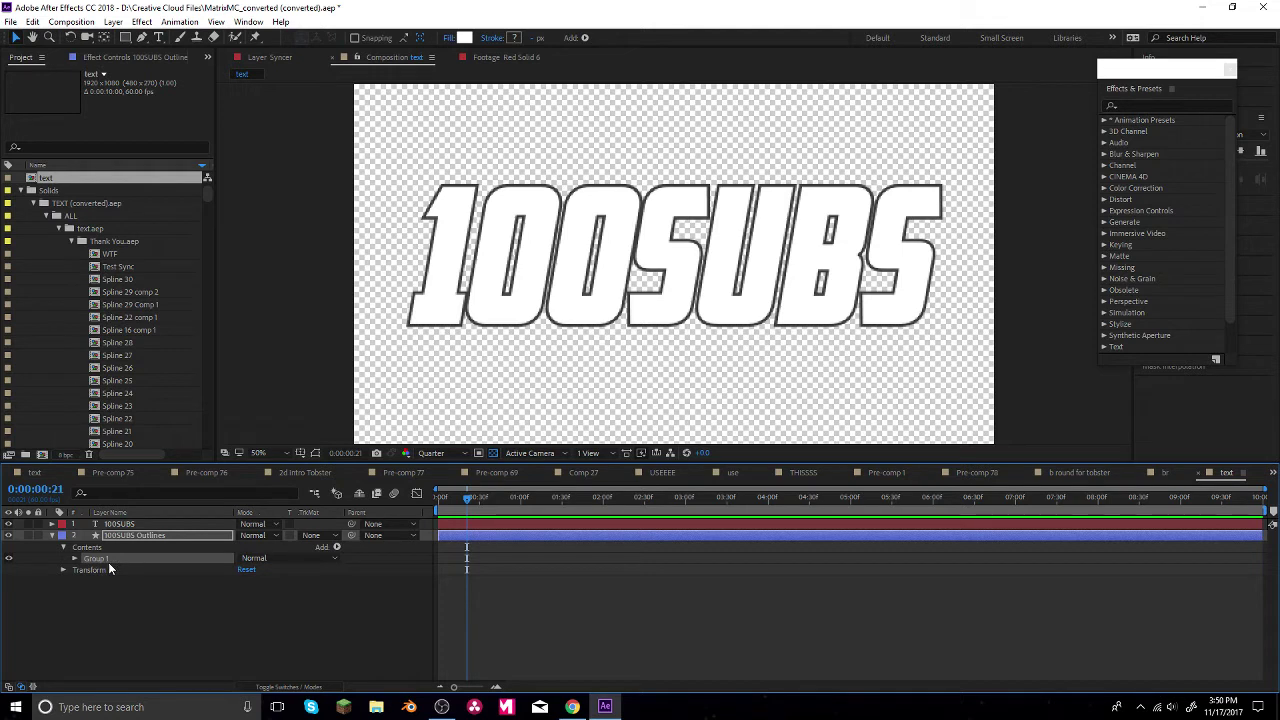
key(ctrl+d)
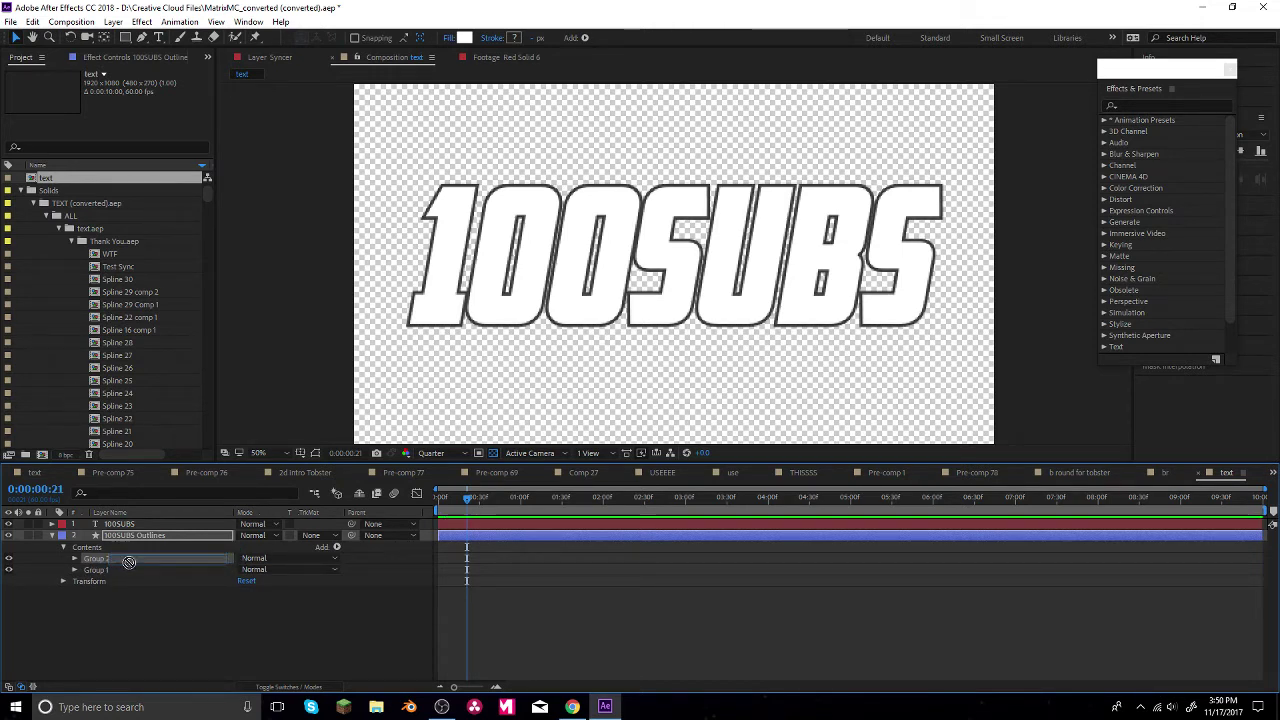
key(Delete)
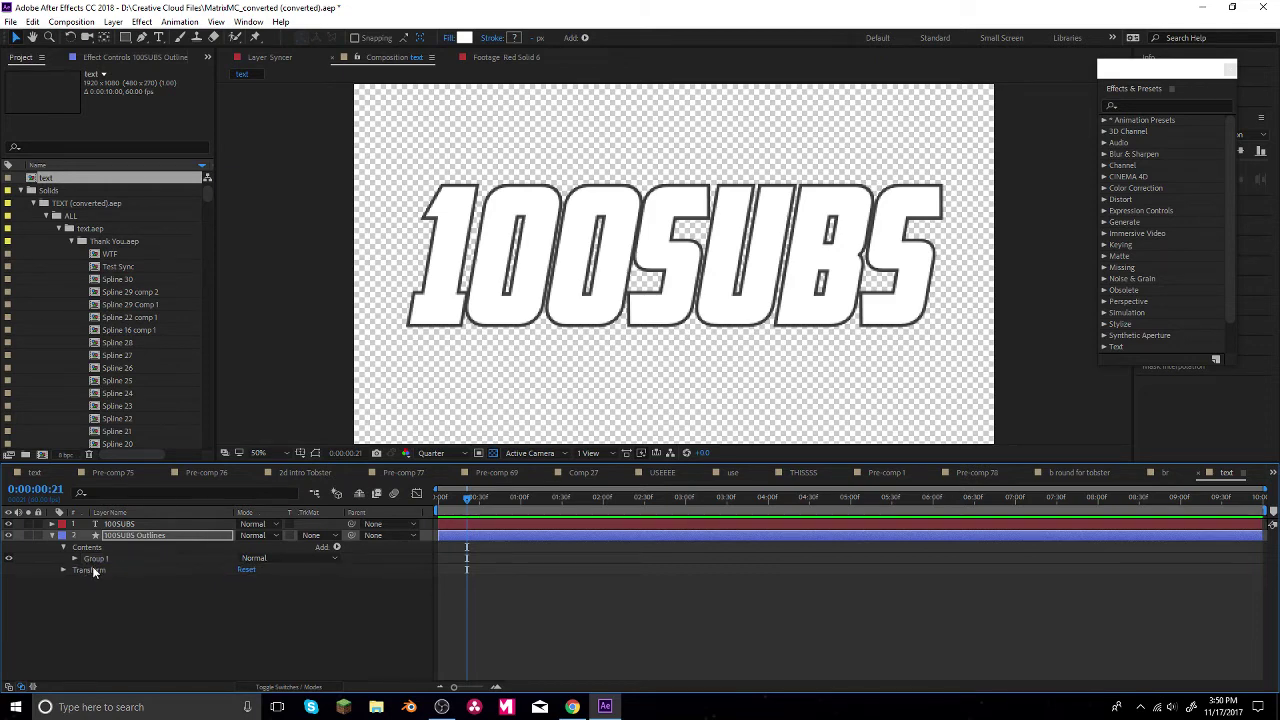
- Set the color of the stroke inside the nested Group 2 to the darker gray 272727
click(74, 558)
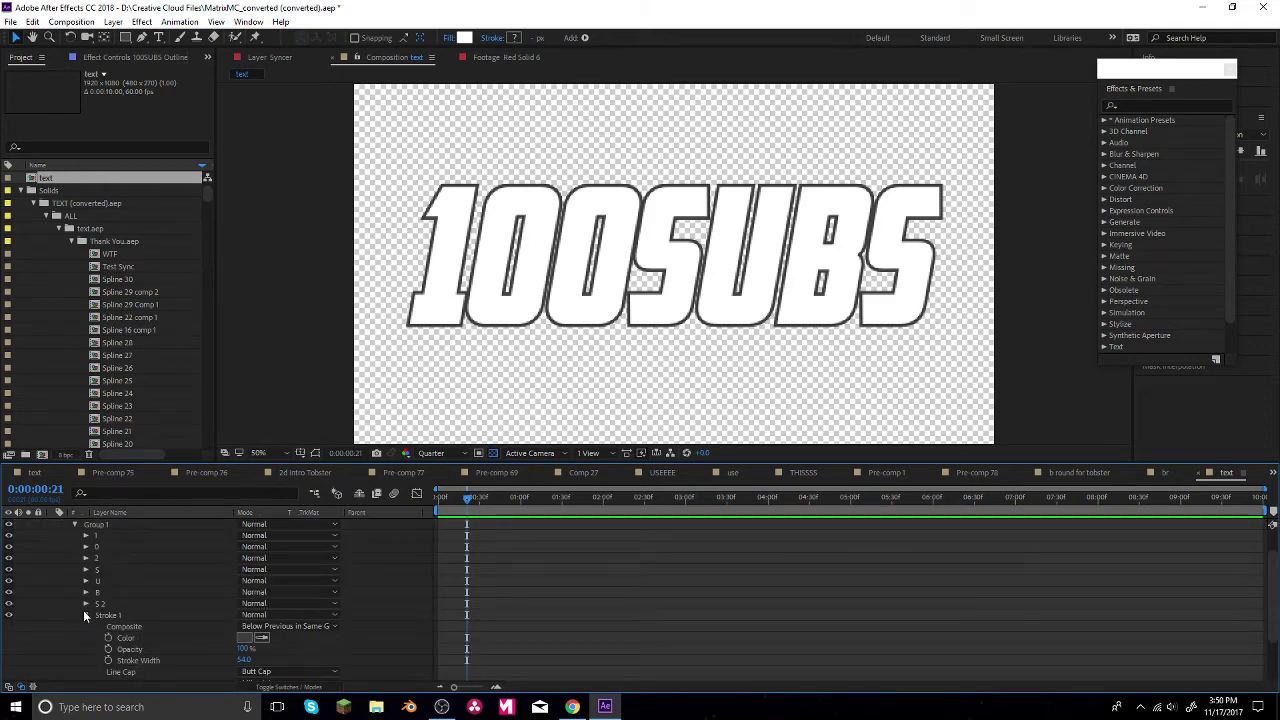
click(86, 614)
click(86, 653)
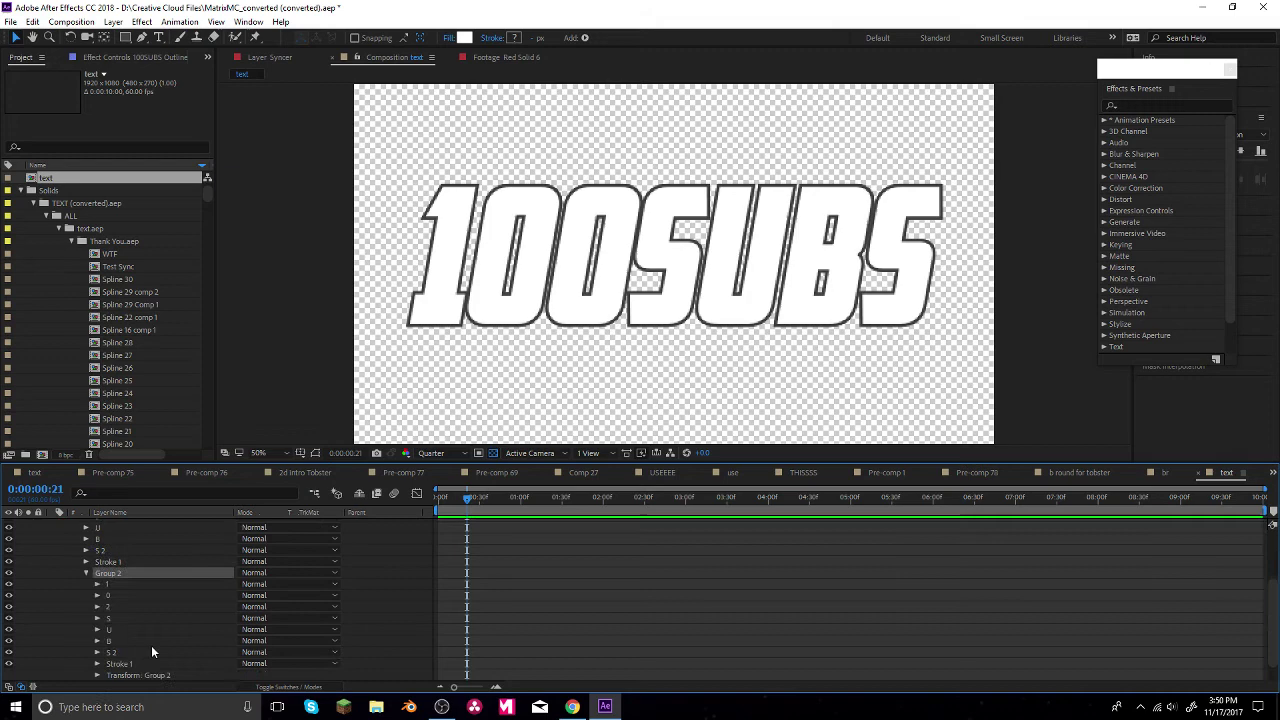
click(98, 664)
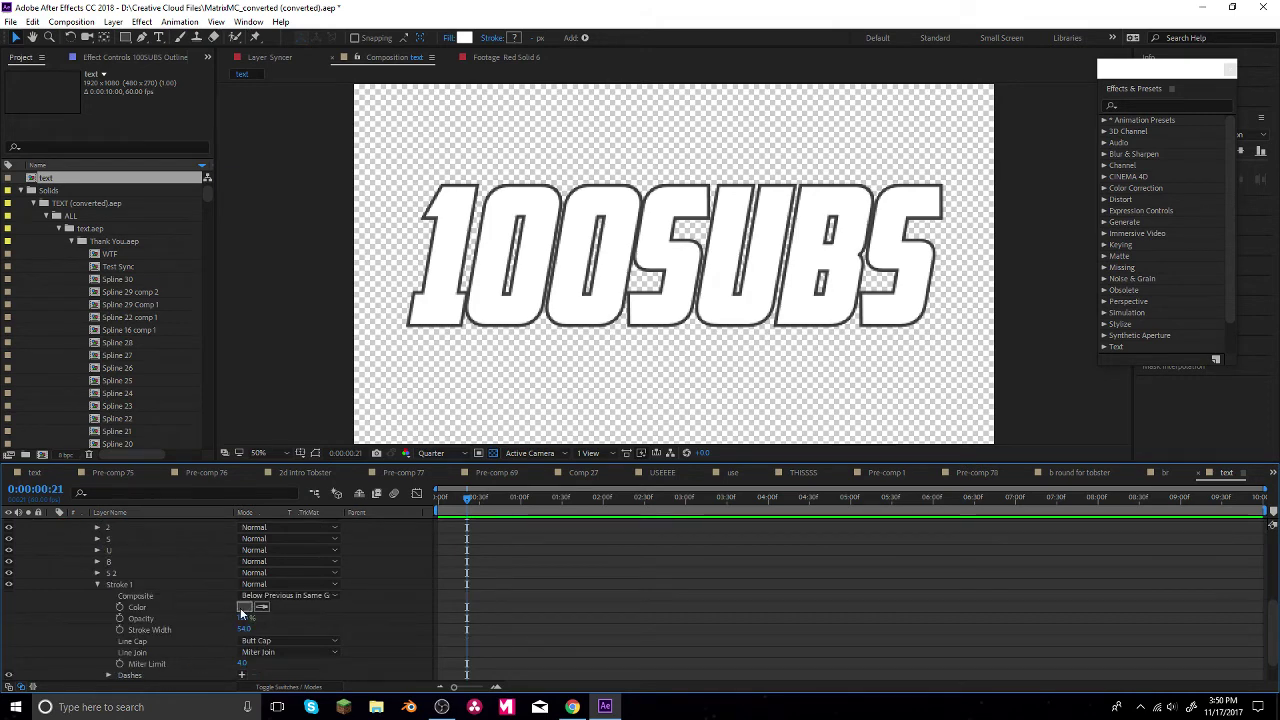
click(244, 607)
drag(675, 410, 672, 420)
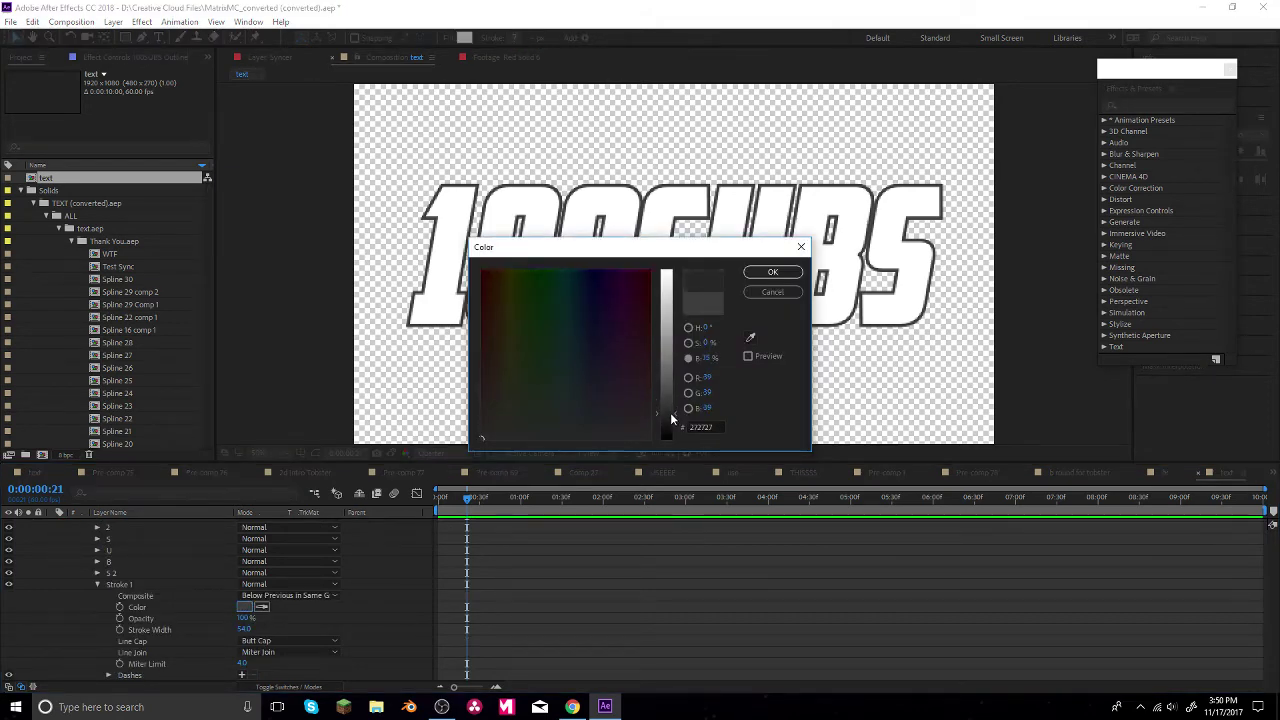
click(771, 272)
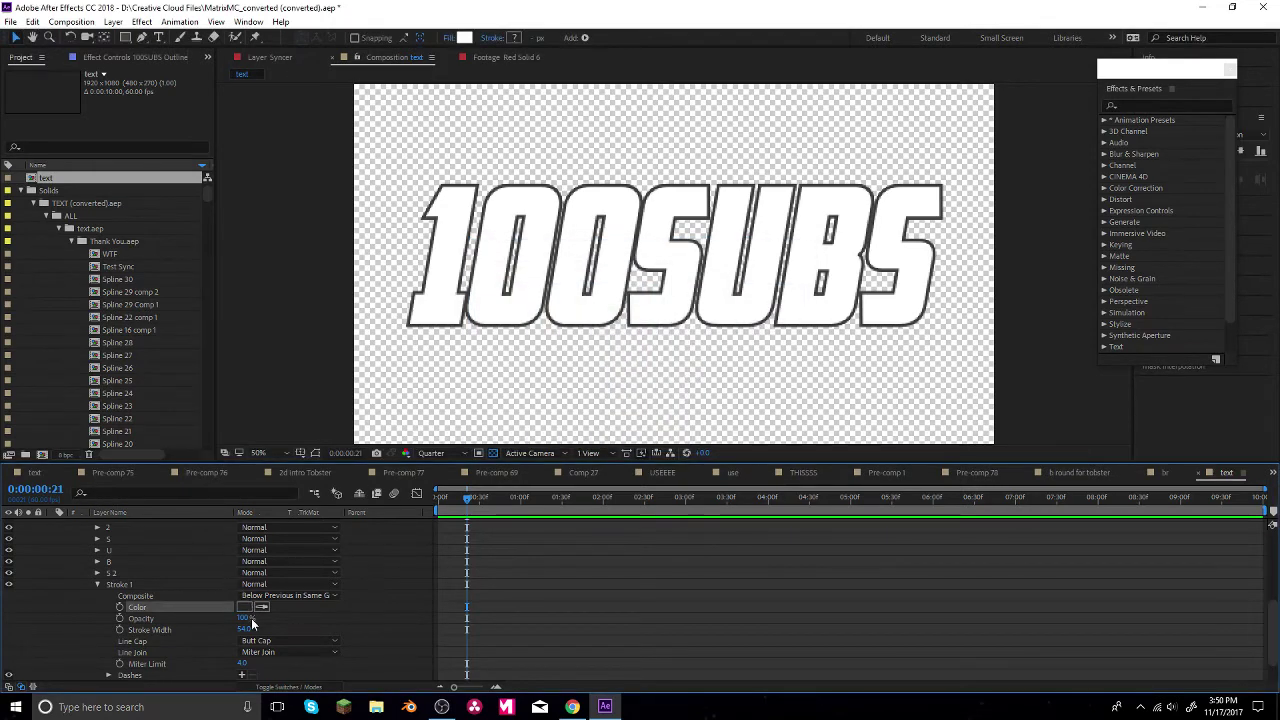
- Add a Repeater to the nested Group 2 and check the color of that group's stroke
scroll(240, 621, up, 4)
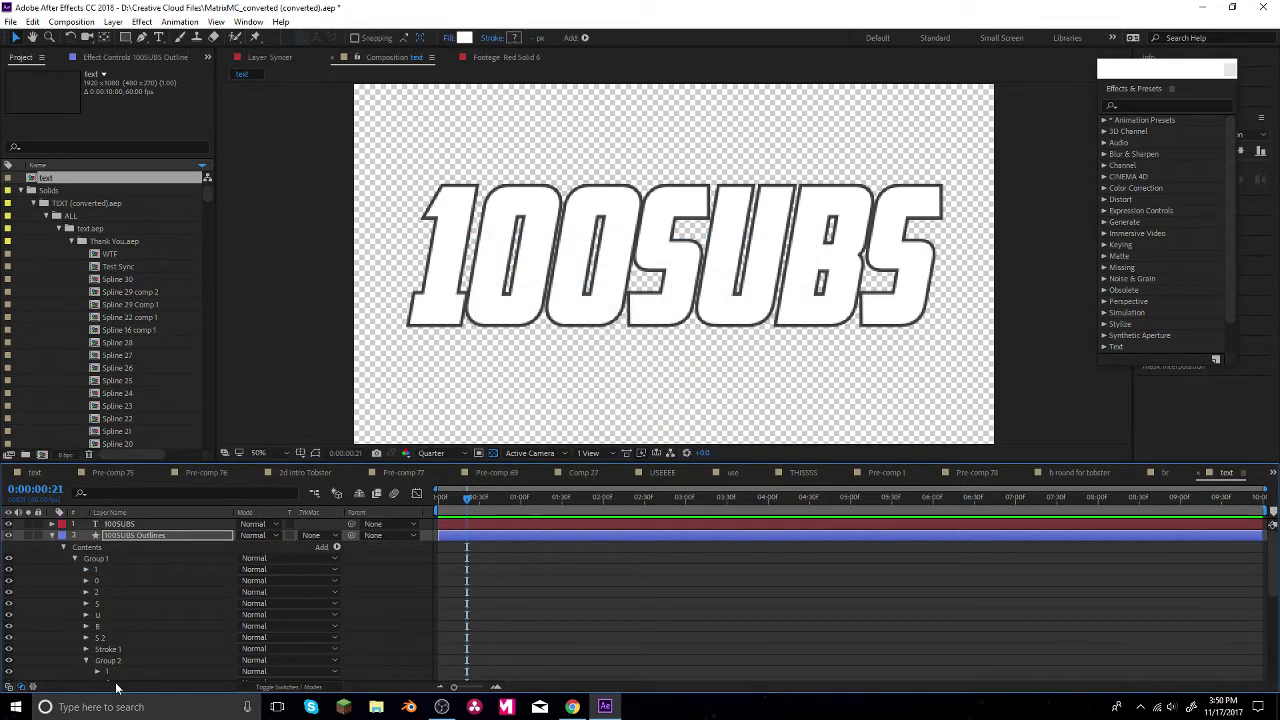
click(86, 661)
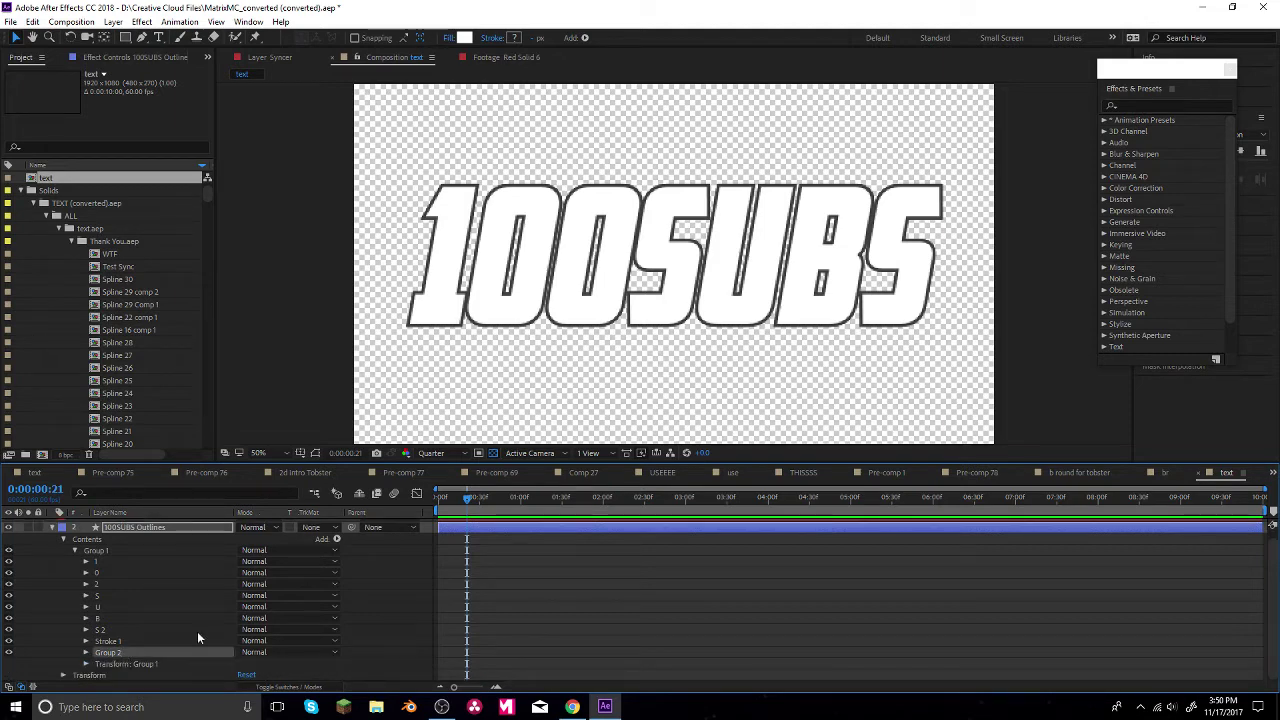
click(337, 540)
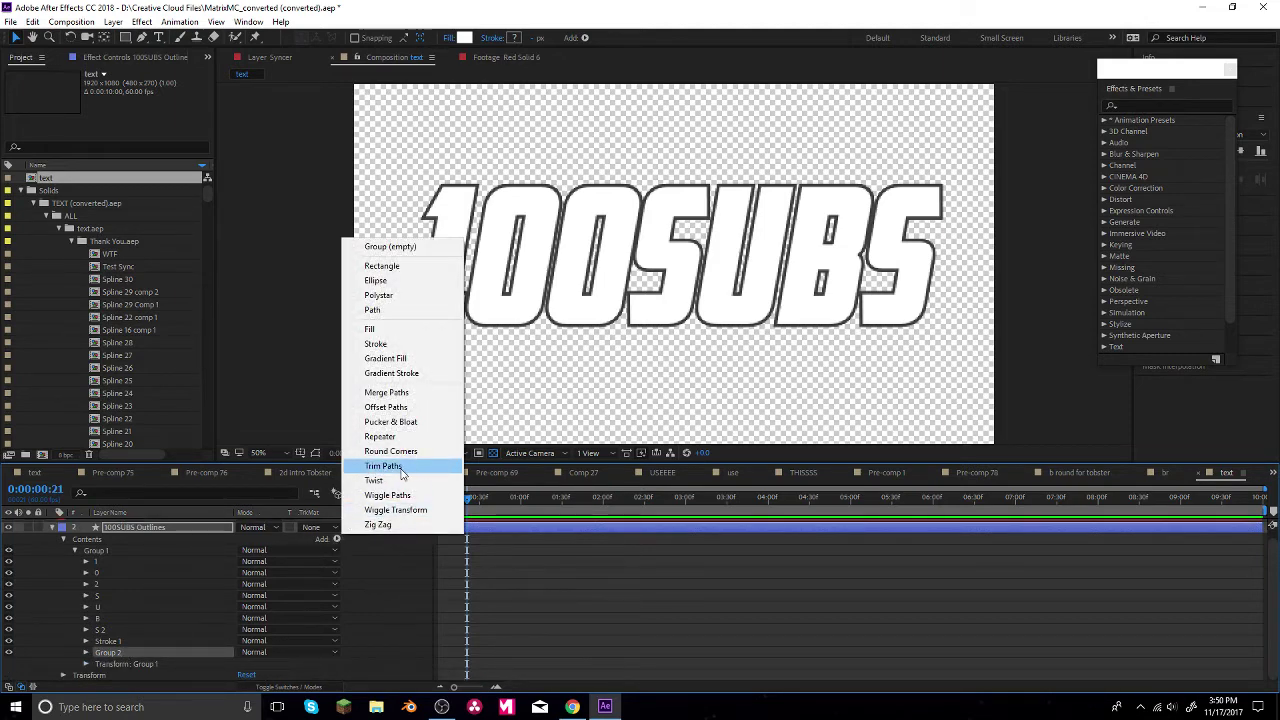
click(416, 439)
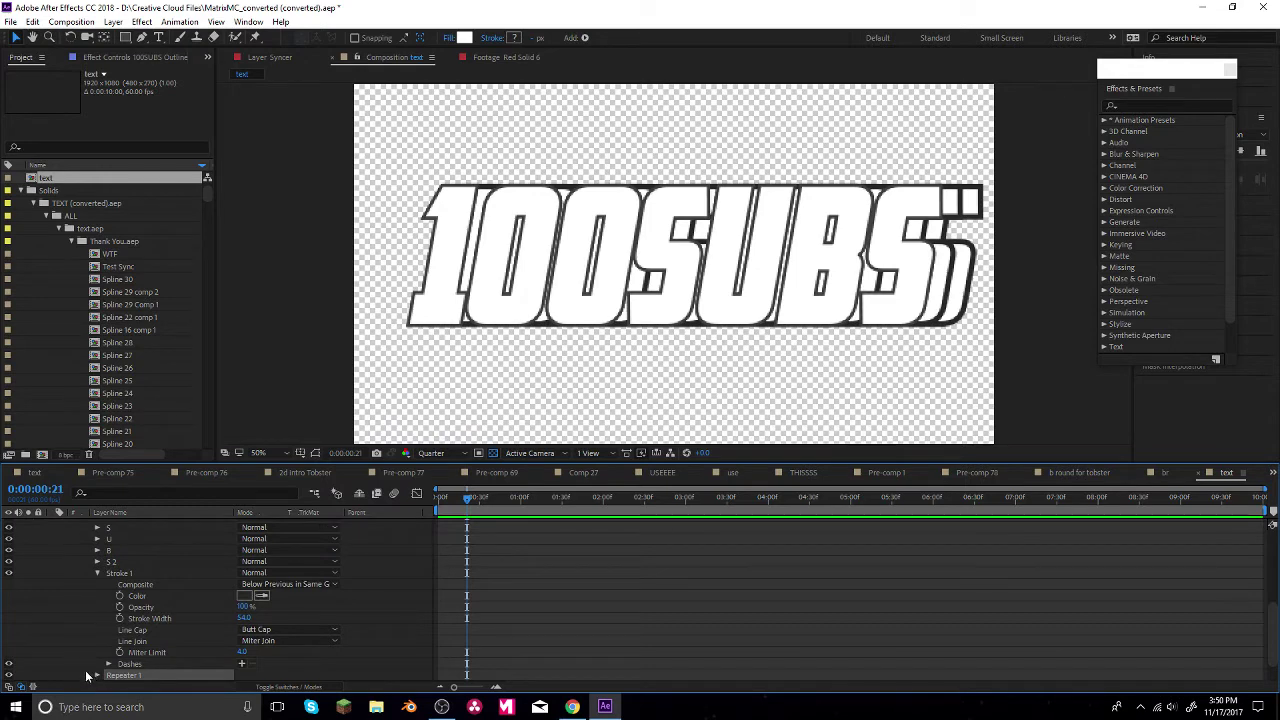
scroll(190, 616, up, 2)
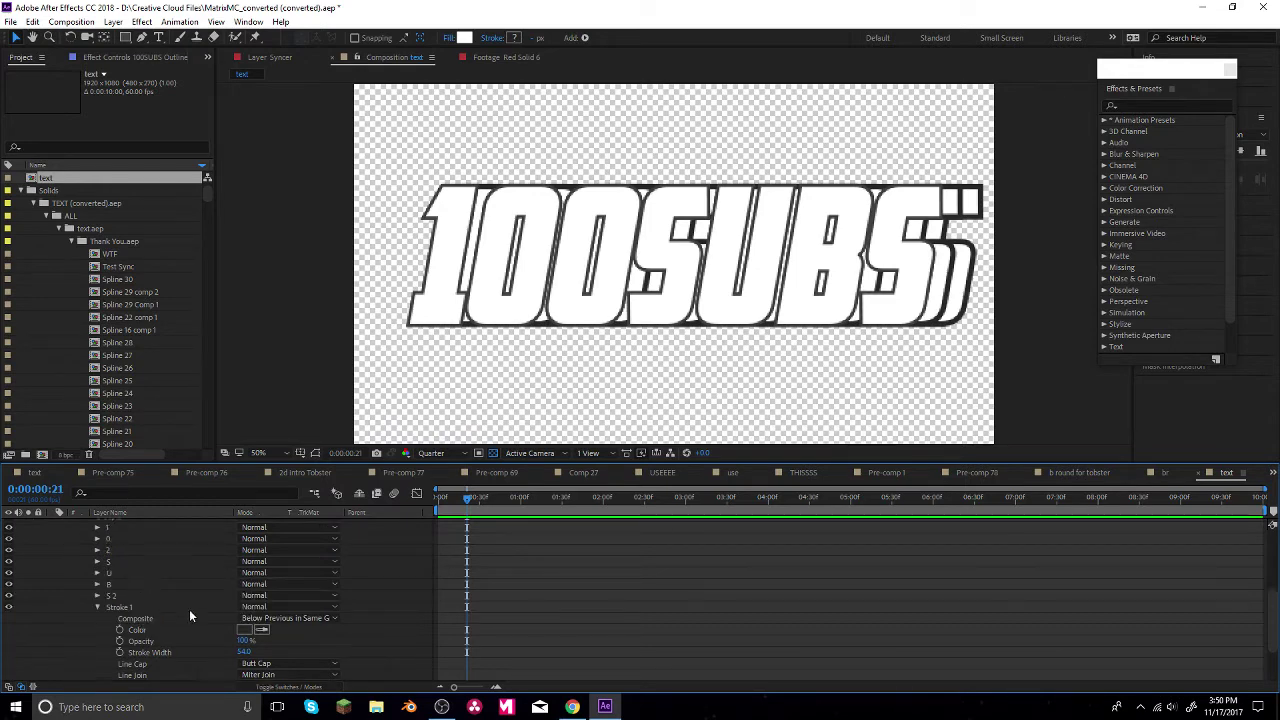
click(250, 631)
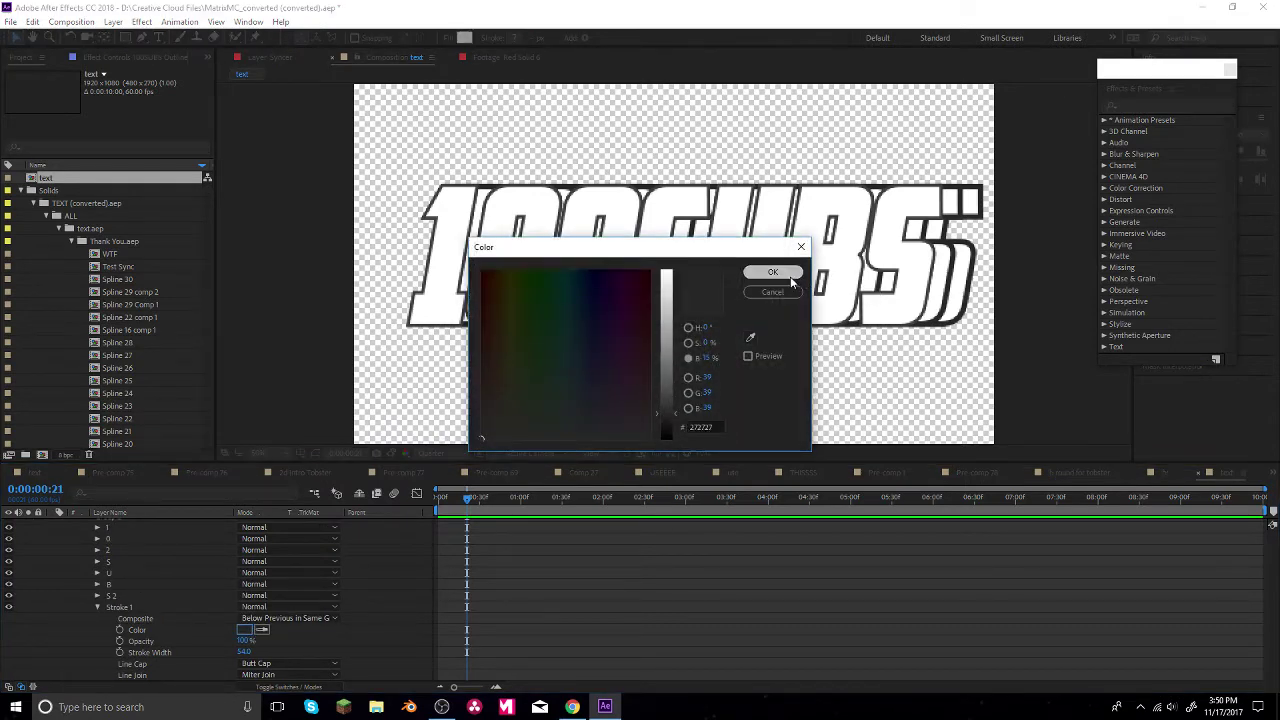
click(790, 278)
scroll(99, 591, down, 2)
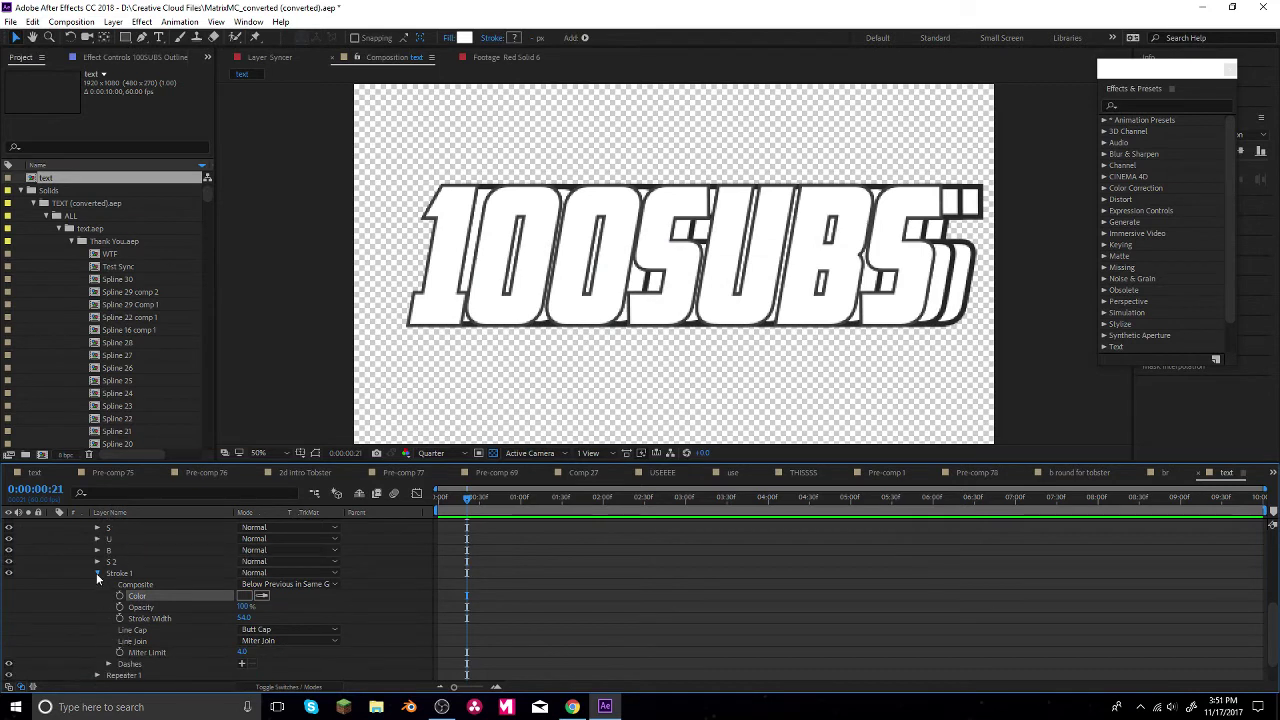
click(97, 573)
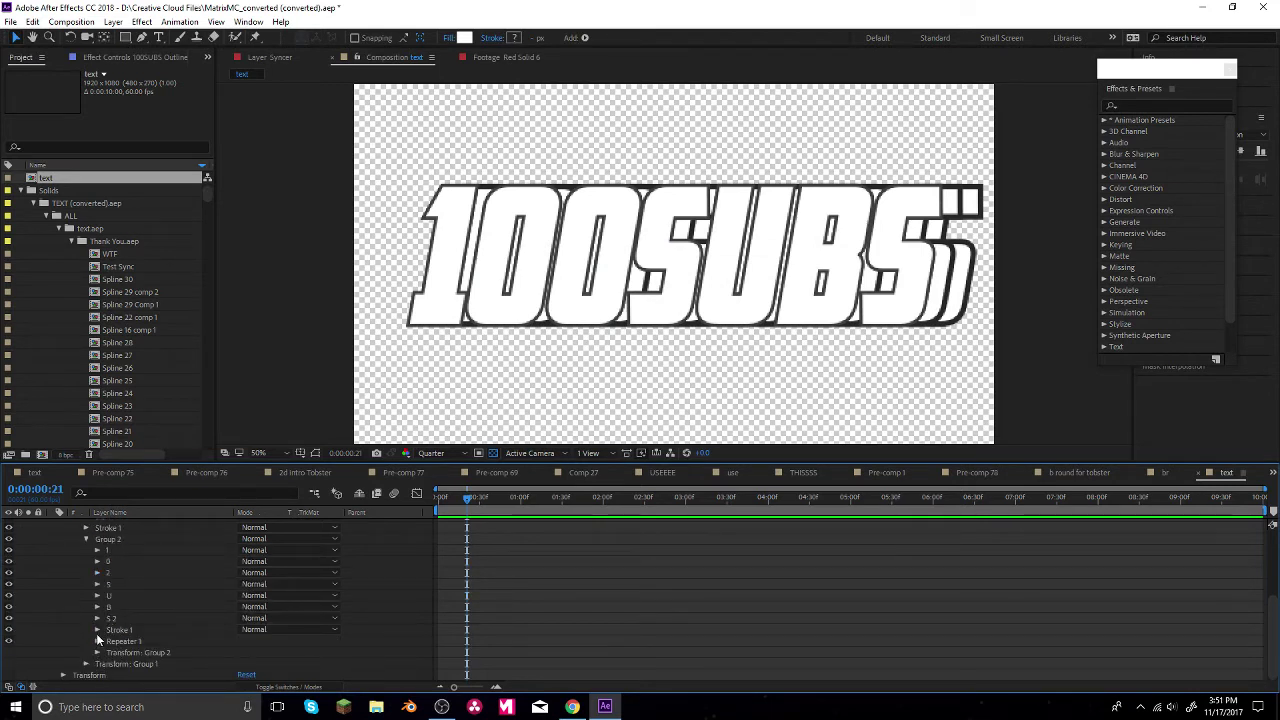
- Set the Repeater's transform to position 0, 2 and scale 99.8%
click(96, 642)
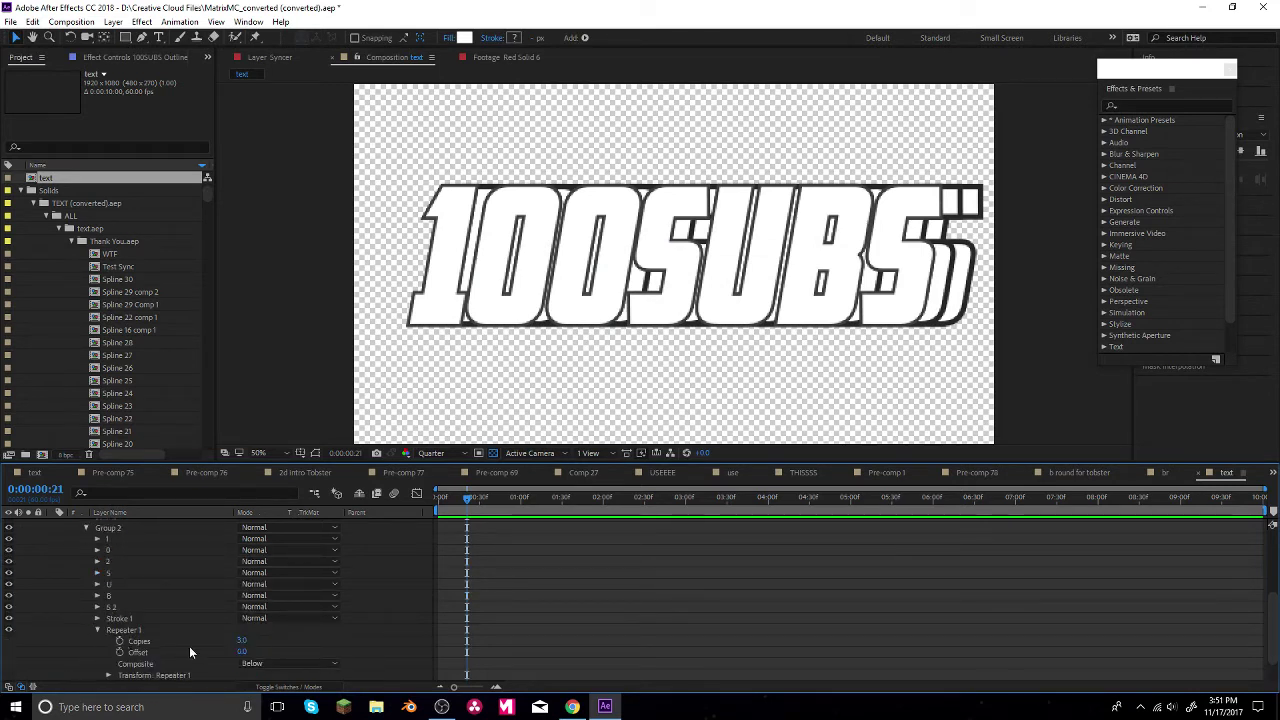
click(110, 676)
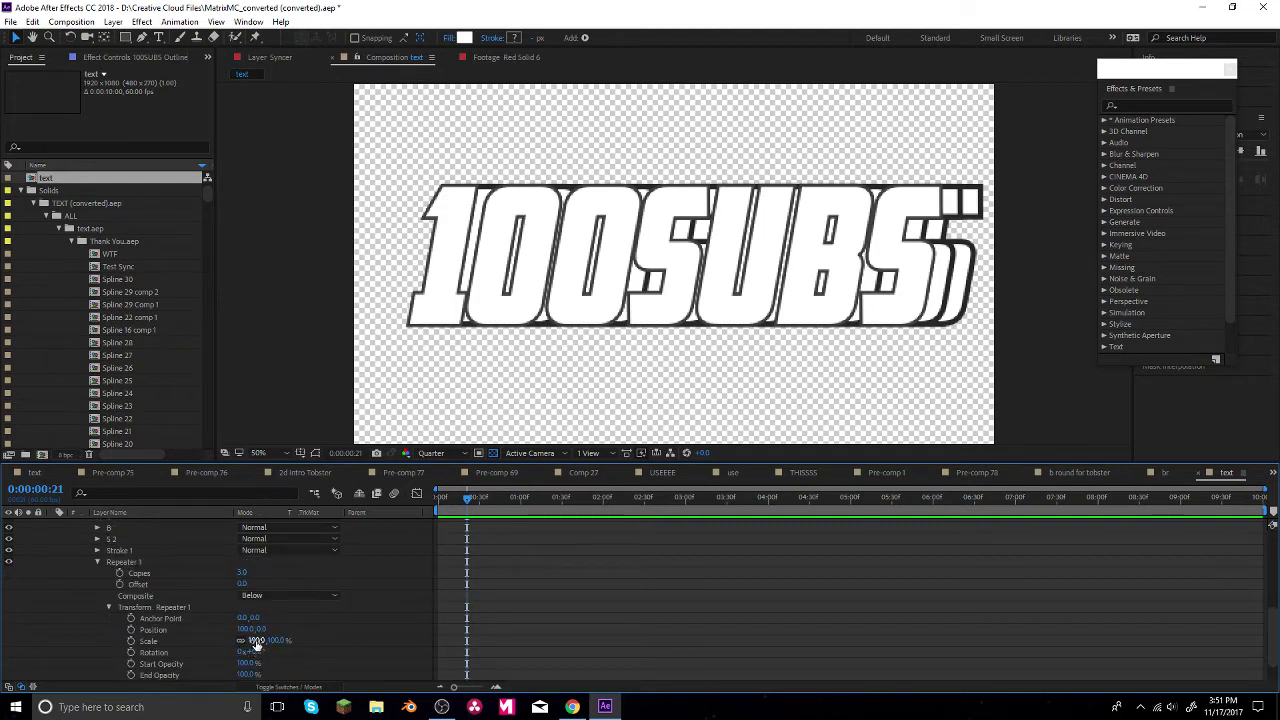
click(245, 630)
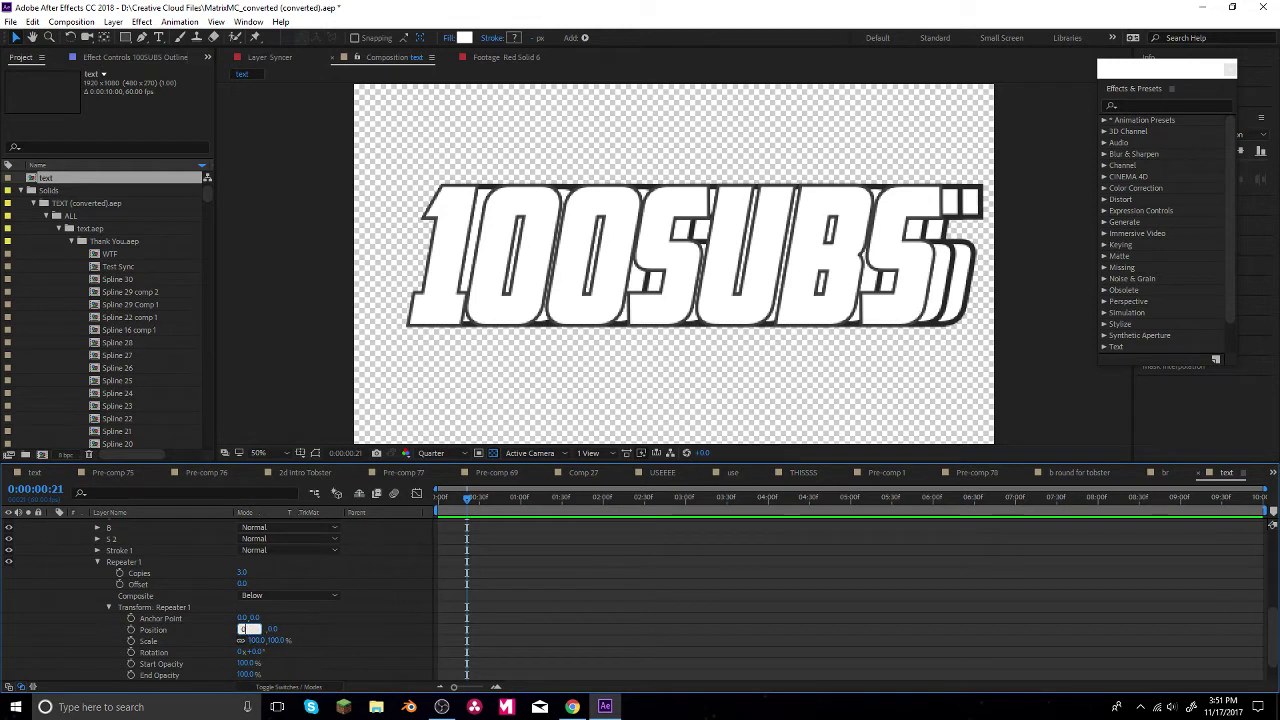
text(0)
key(Return)
click(257, 640)
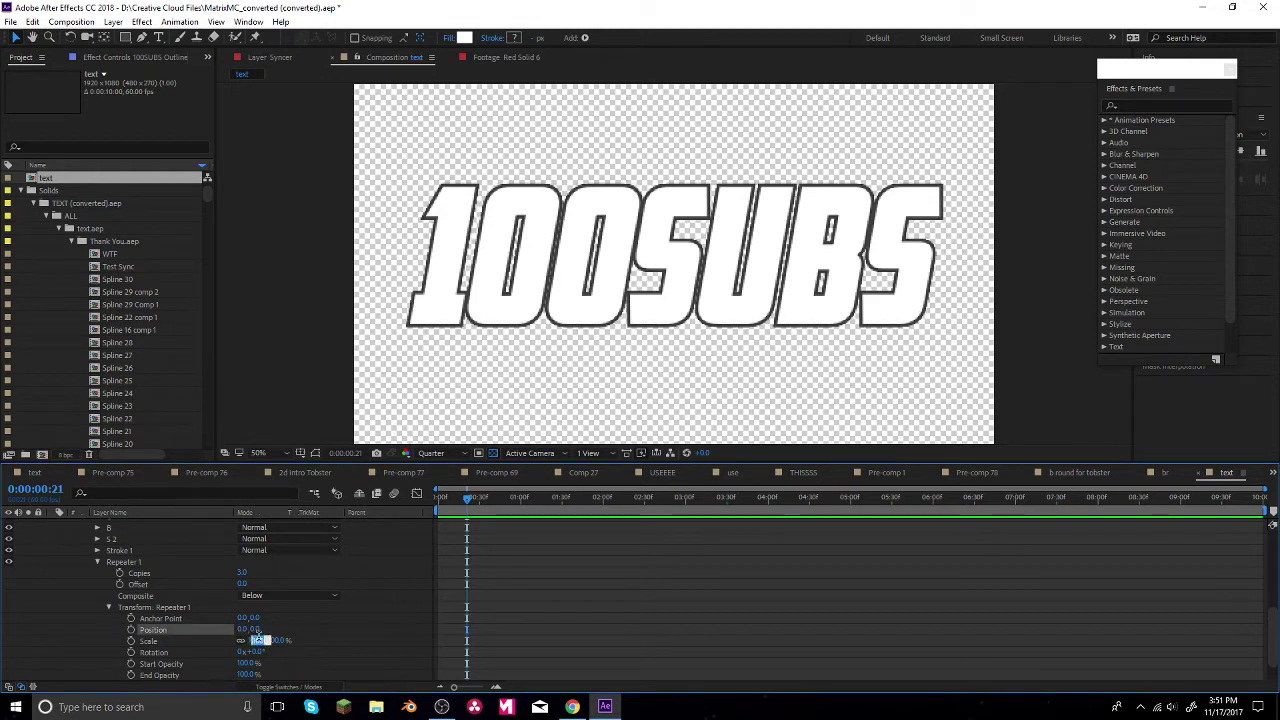
text(99.8)
key(Return)
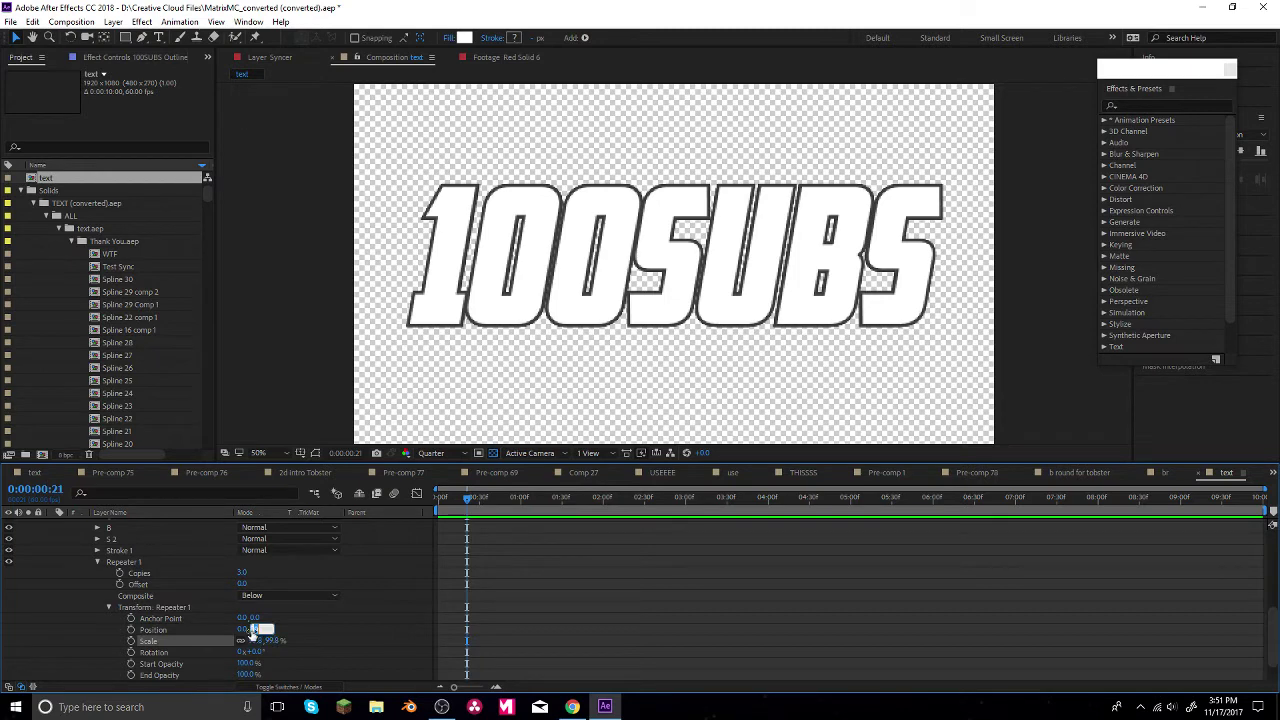
click(251, 631)
scroll(147, 631, up, 3)
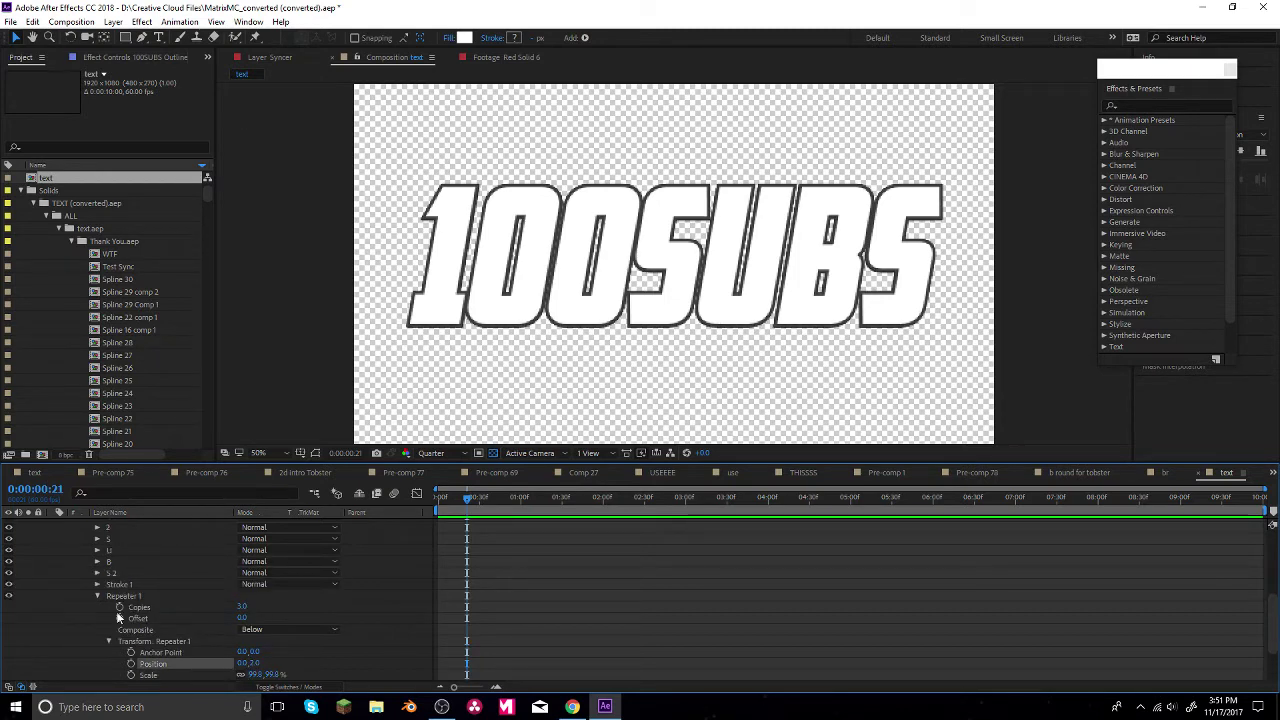
- Set the Repeater's number of copies to 40 and play a preview of the composition
drag(240, 606, 272, 606)
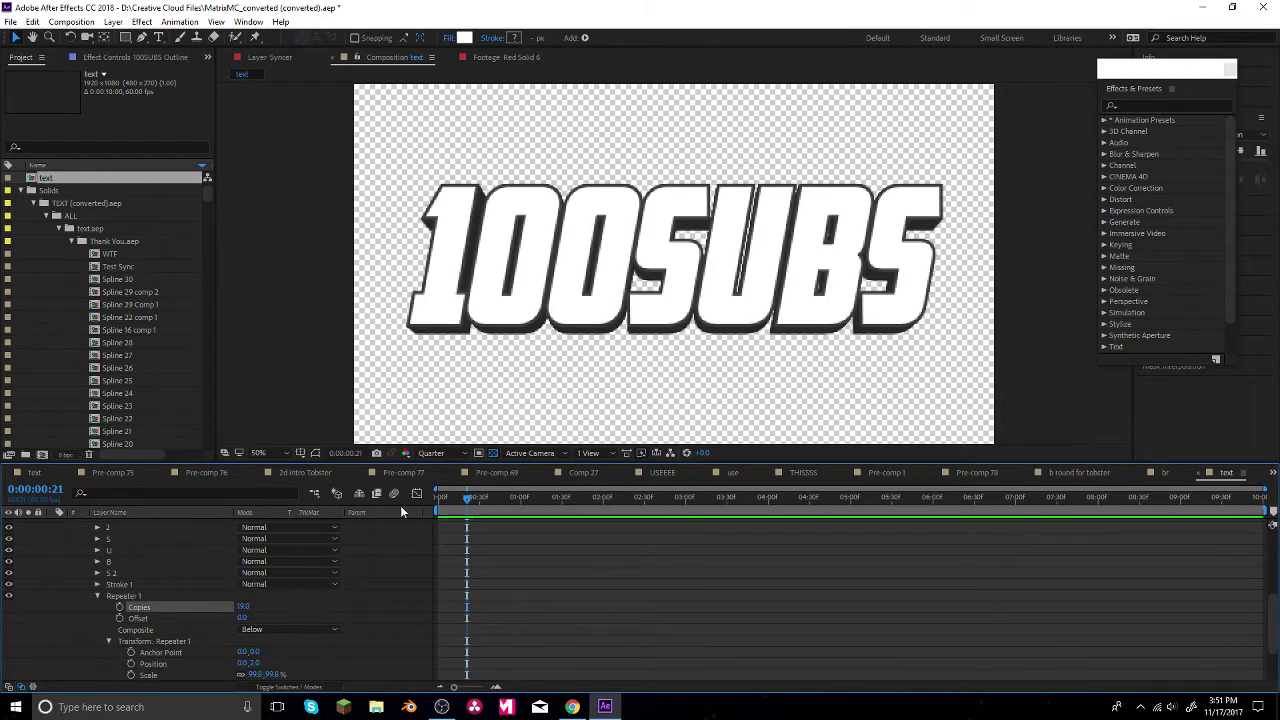
click(244, 606)
text(200)
key(Return)
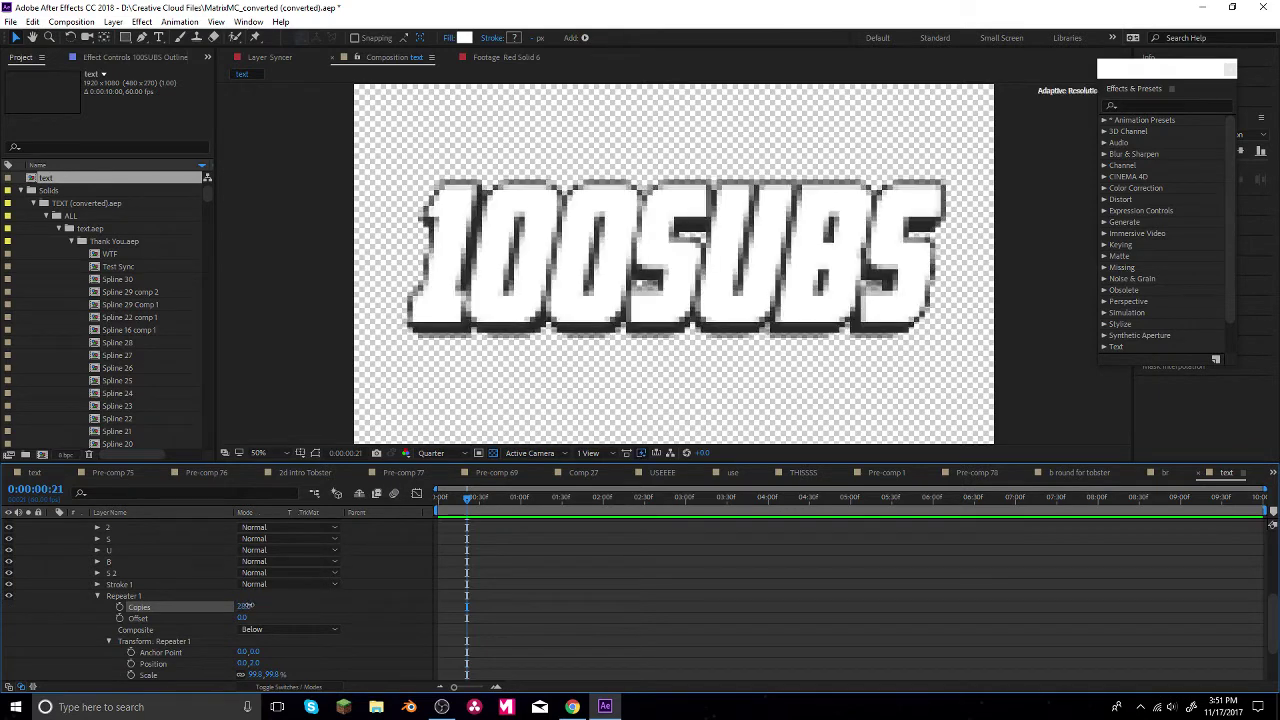
text(40)
key(Return)
key(space)
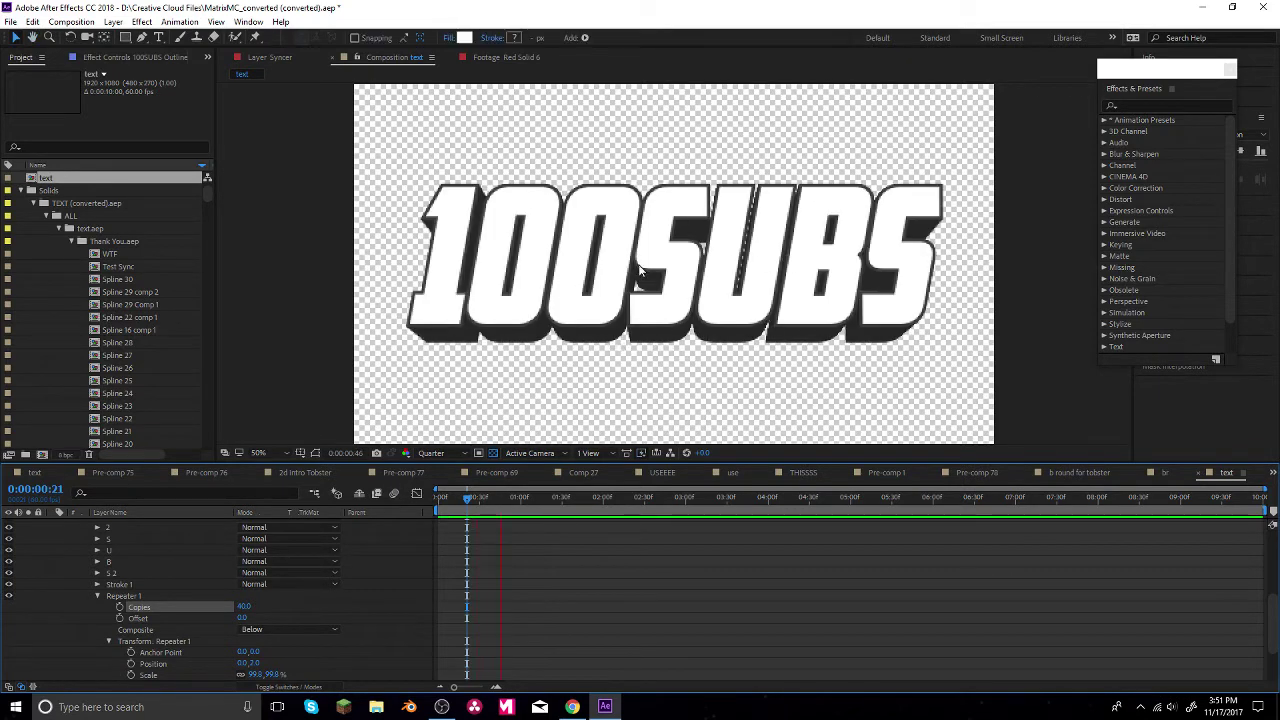
- Set the Repeater's number of copies to 57 and collapse the 100SUBS Outlines layer's properties
click(245, 606)
text(57)
key(Return)
key(space)
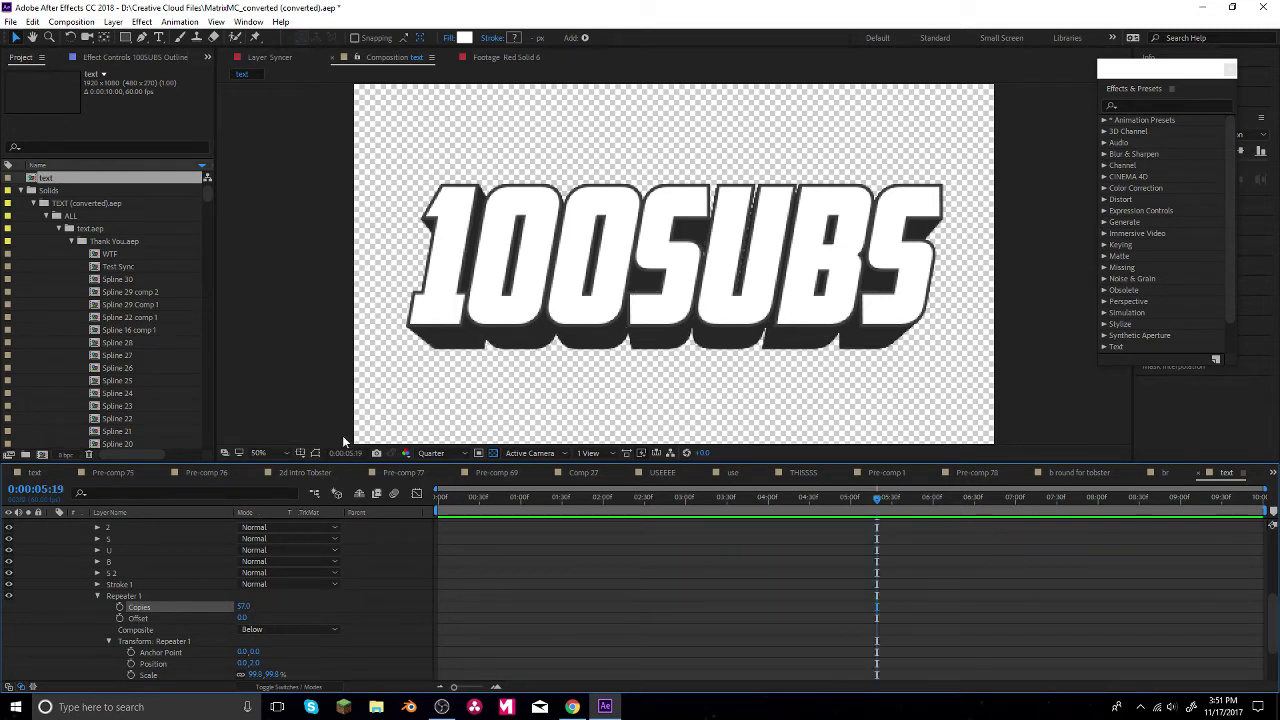
scroll(100, 575, up, 3)
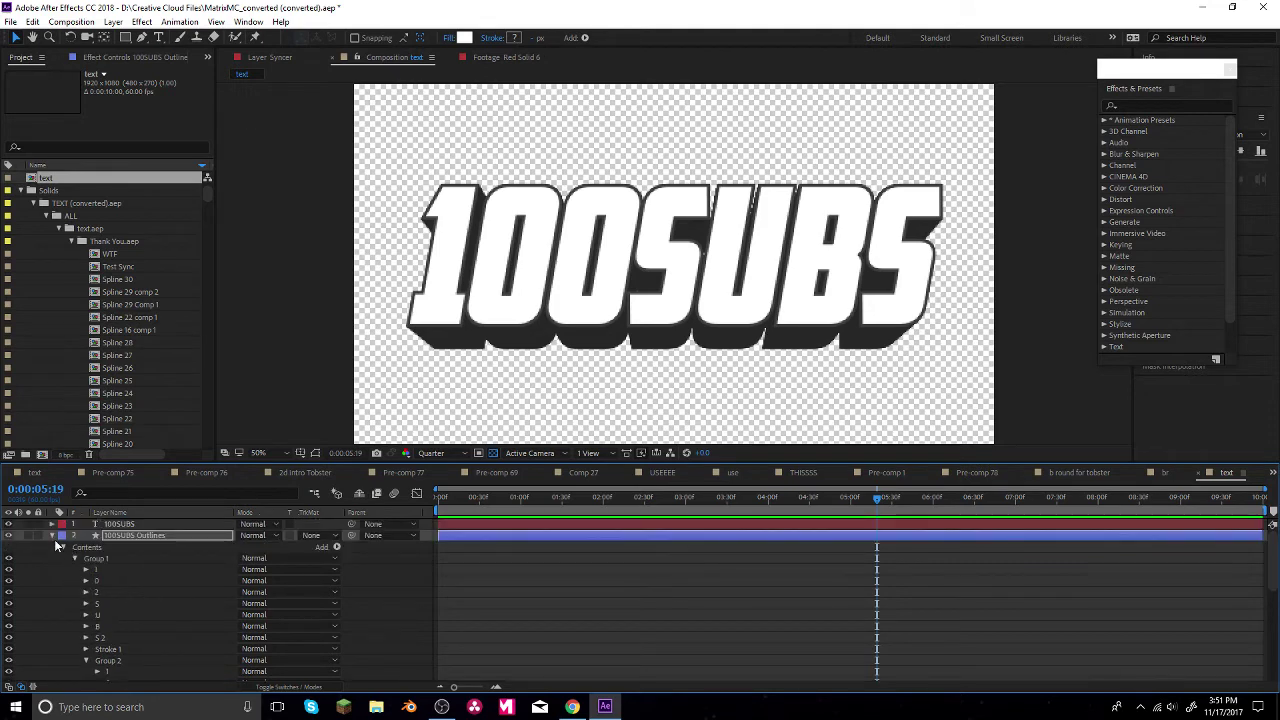
click(52, 536)
- Find the Gradient Ramp effect with the search term "gradi" and apply it to the 100SUBS text layer
right_click(171, 534)
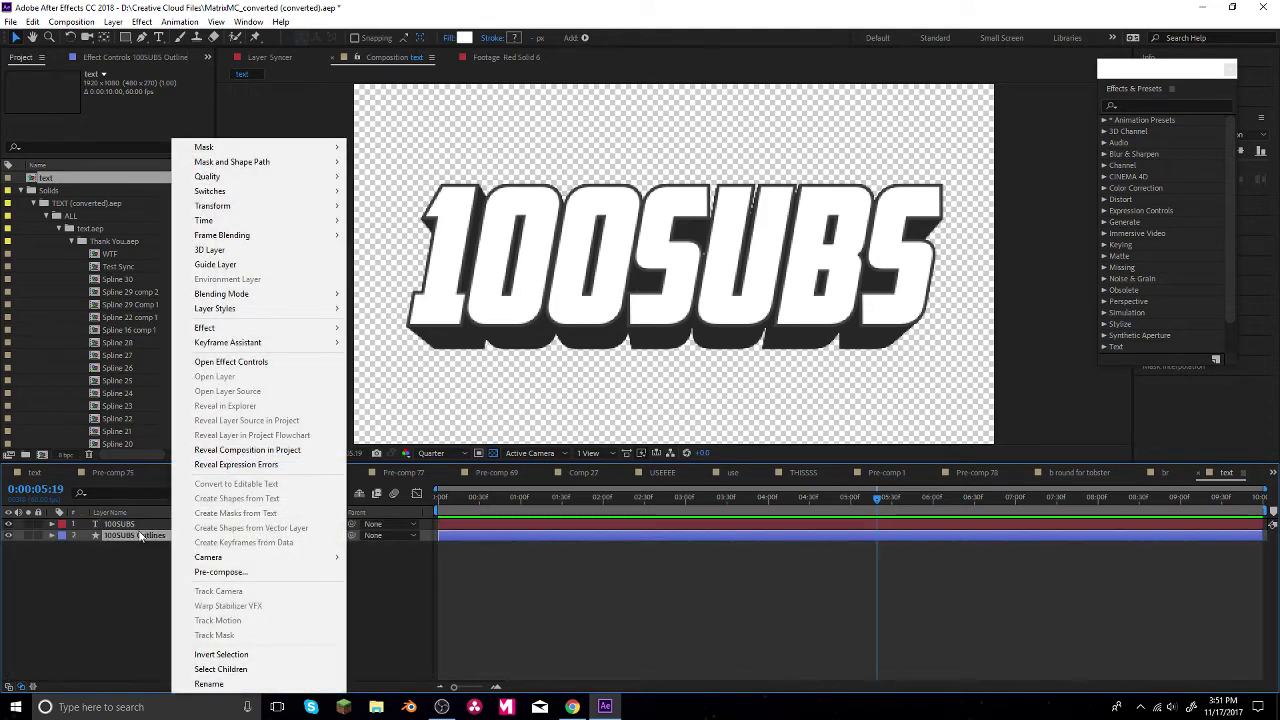
click(123, 525)
click(1133, 108)
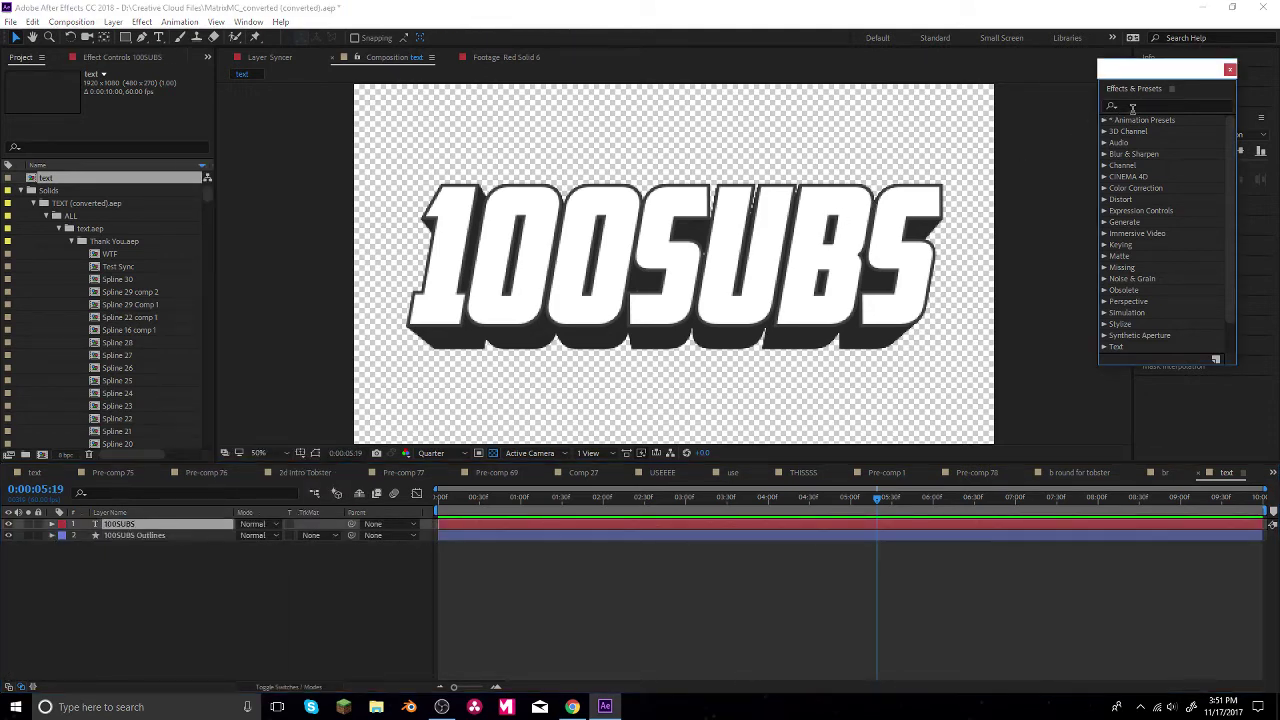
key(g)
click(1135, 106)
text(gr)
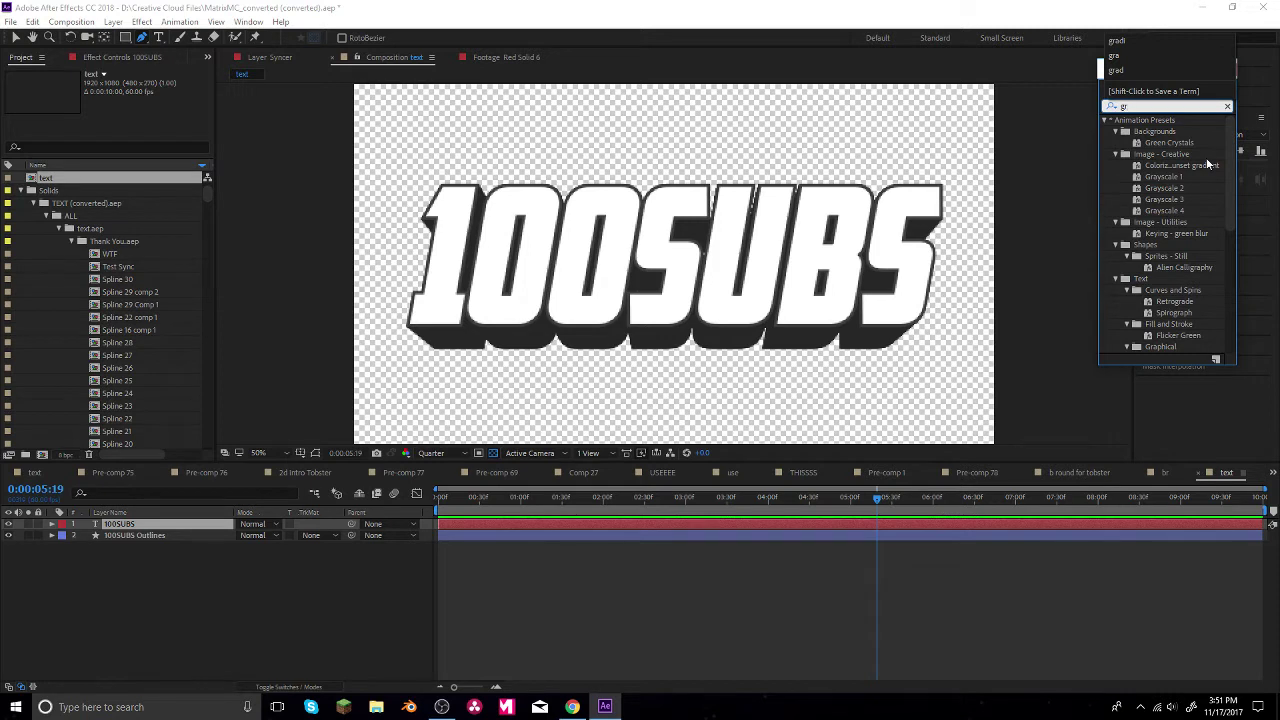
text(adi)
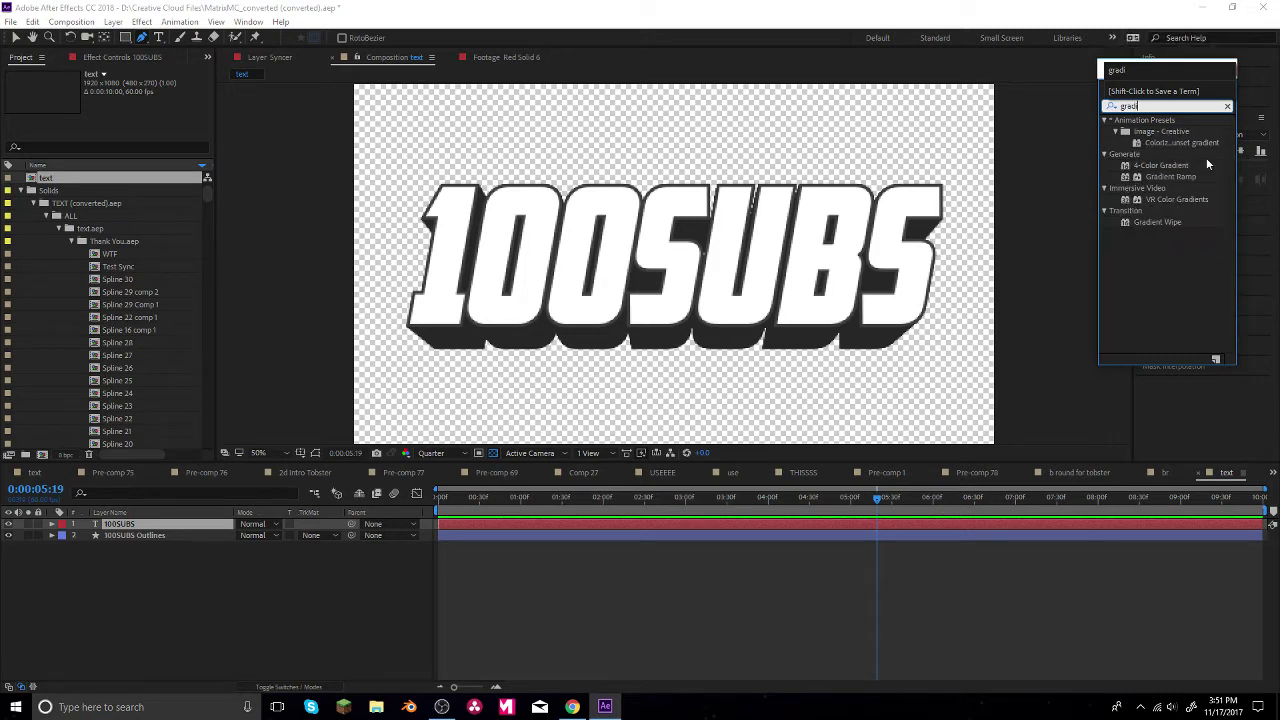
drag(1194, 177, 173, 522)
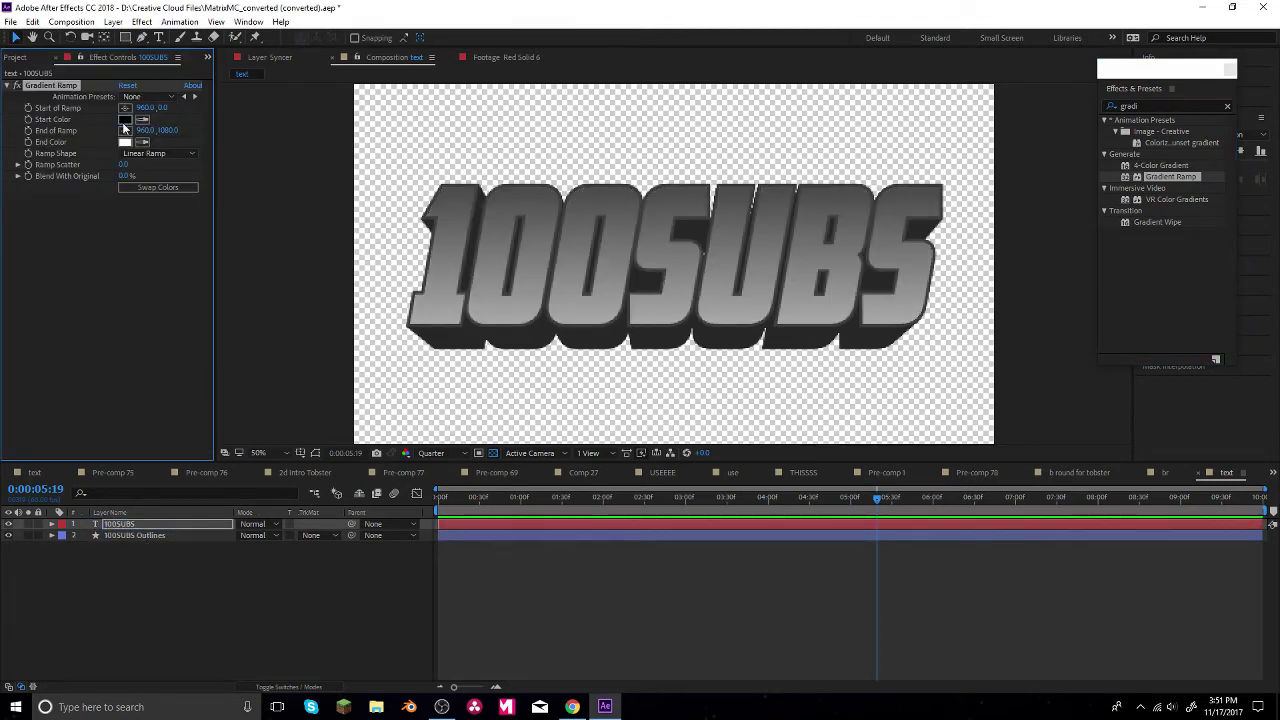
- Set the Gradient Ramp's start color to bright cyan 00CCFF
click(125, 119)
drag(666, 317, 666, 271)
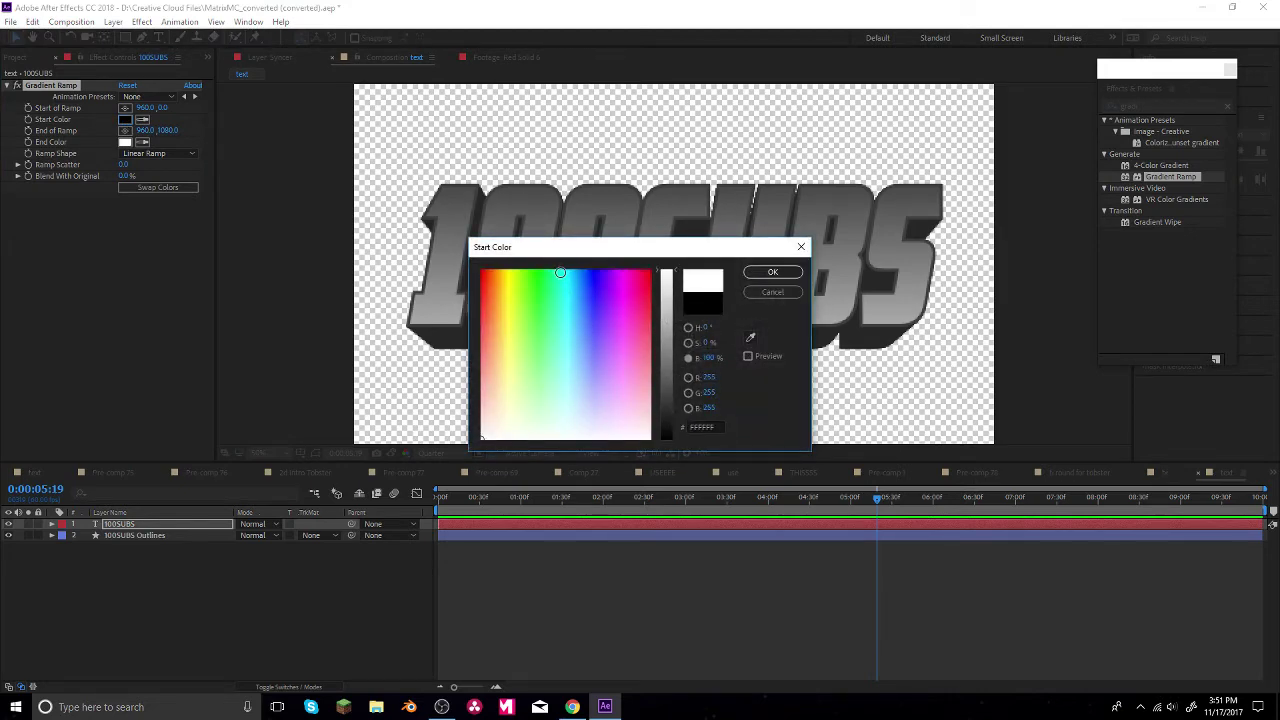
drag(494, 270, 569, 259)
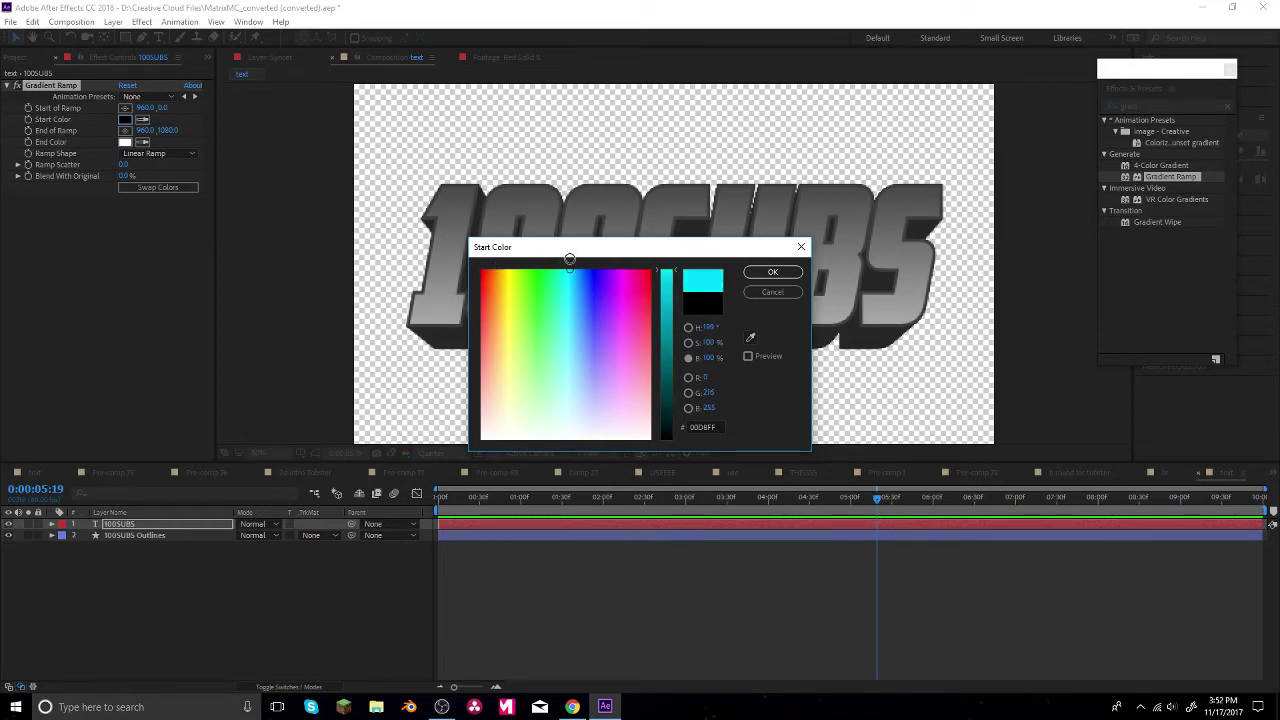
click(772, 272)
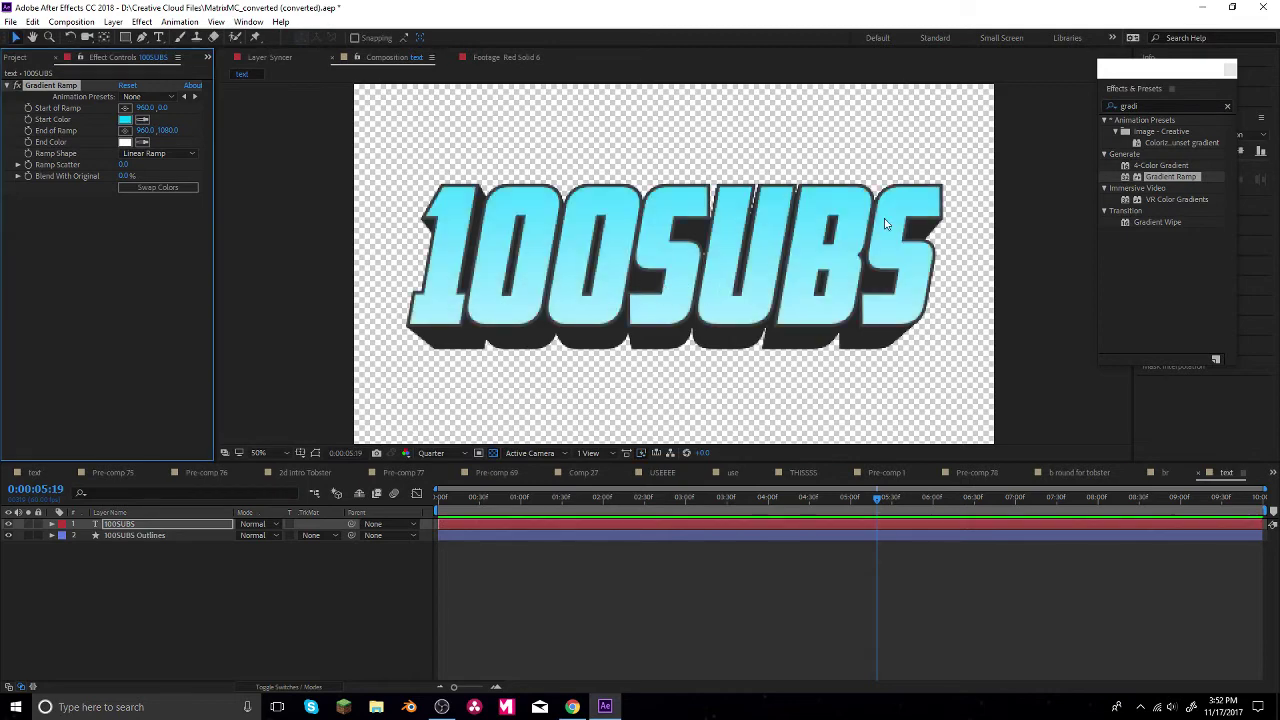
- Try blue 2424FF as the Gradient Ramp's end color, and return the end color to white
click(124, 142)
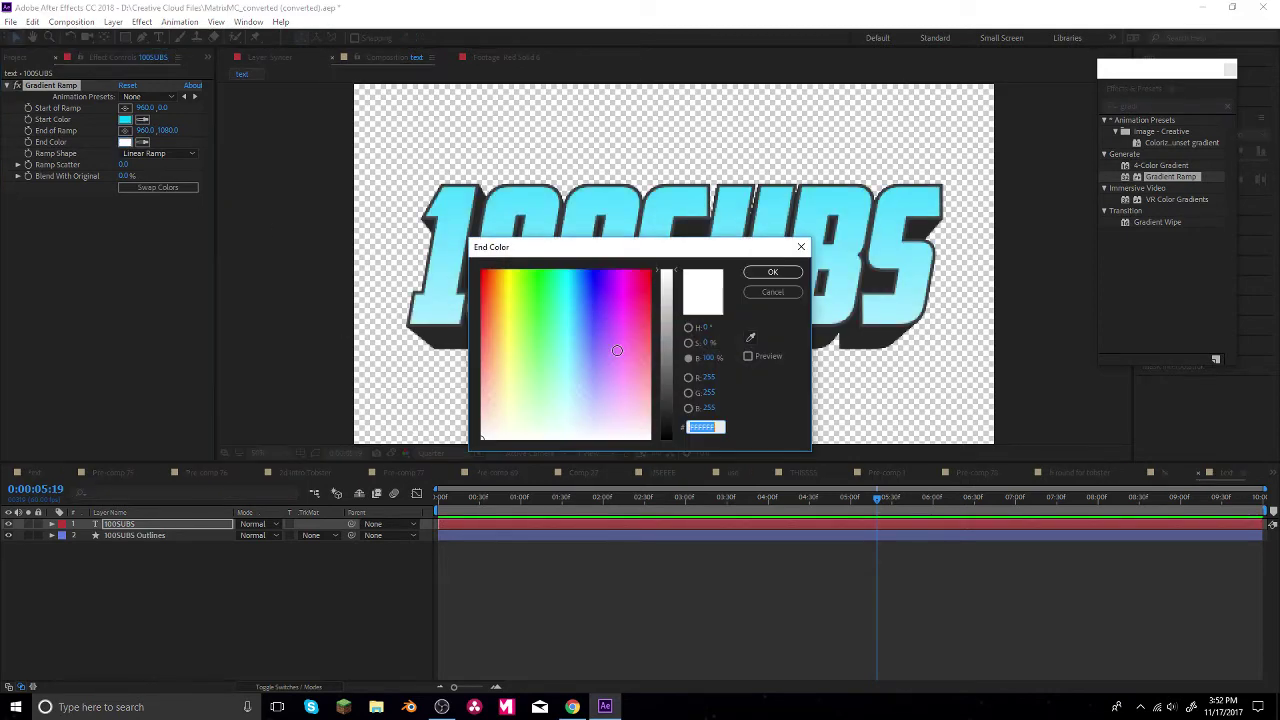
mouse_move(500, 434)
mouse_down()
mouse_move(594, 420)
mouse_move(592, 298)
mouse_up()
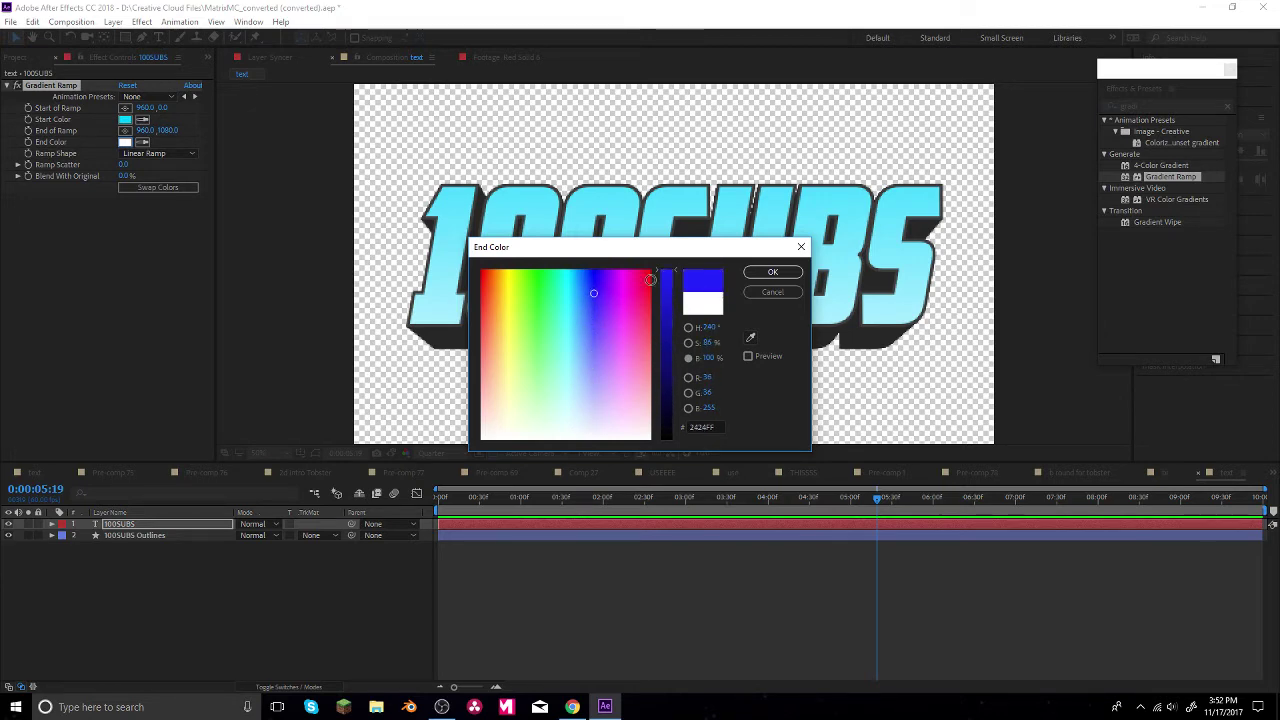
click(772, 272)
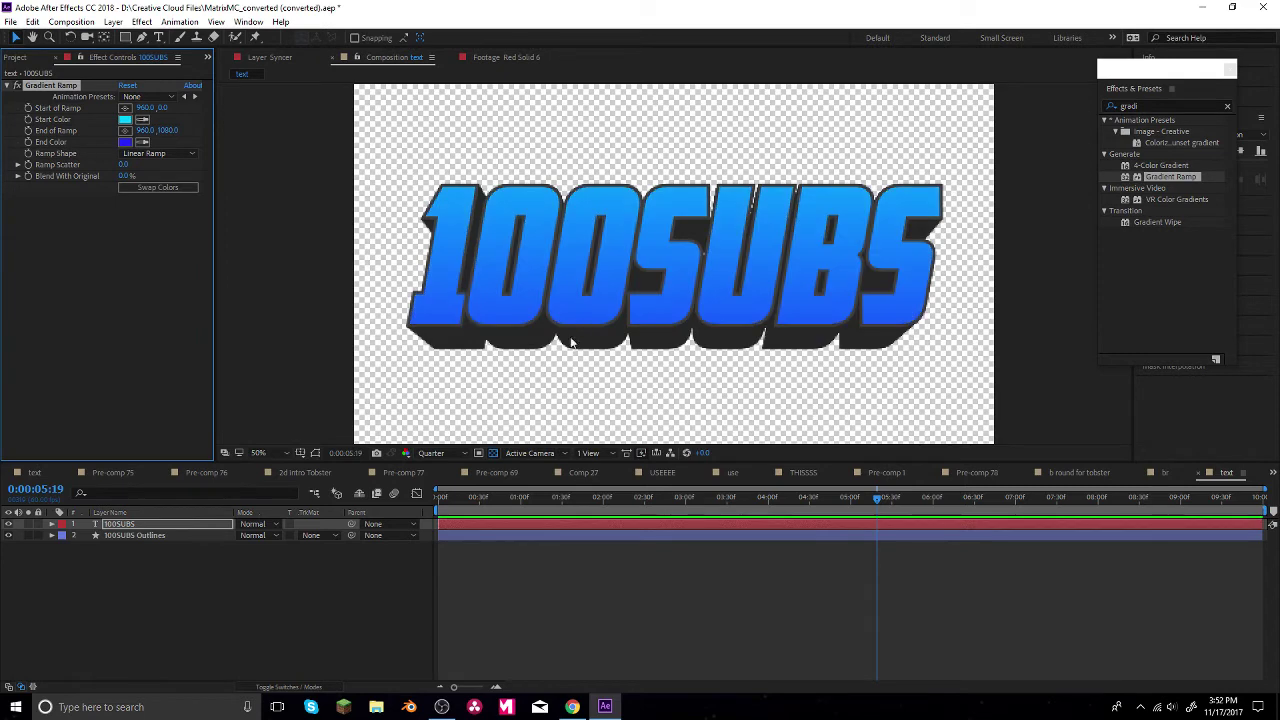
click(125, 142)
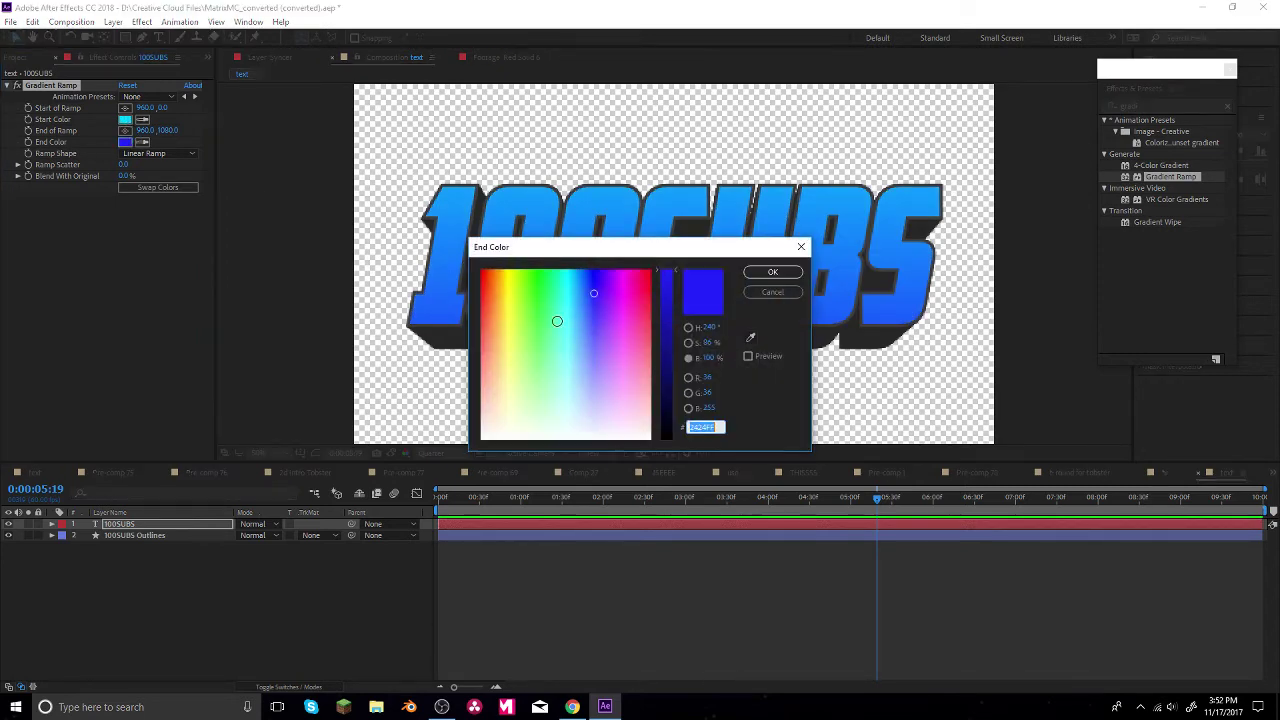
drag(593, 333, 594, 436)
click(772, 272)
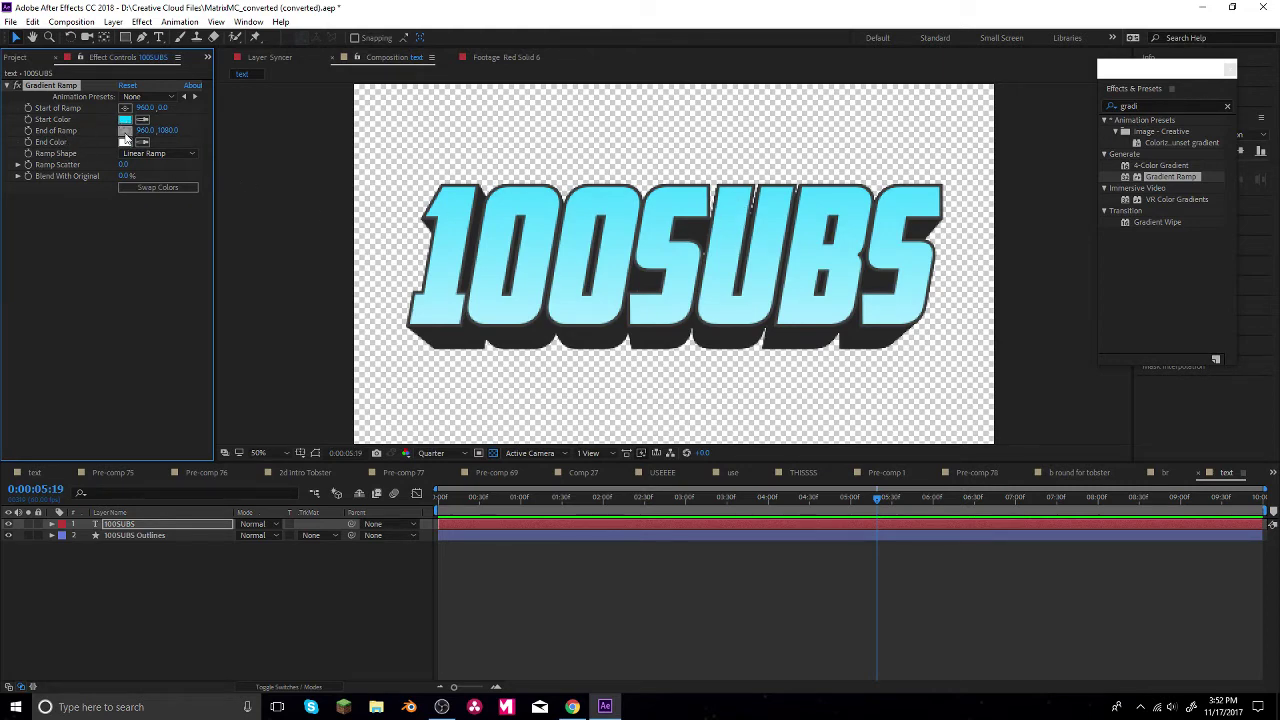
- Set the Gradient Ramp's end color to cyan 00DEFF and its start color to pale cyan 96F4FF
click(125, 142)
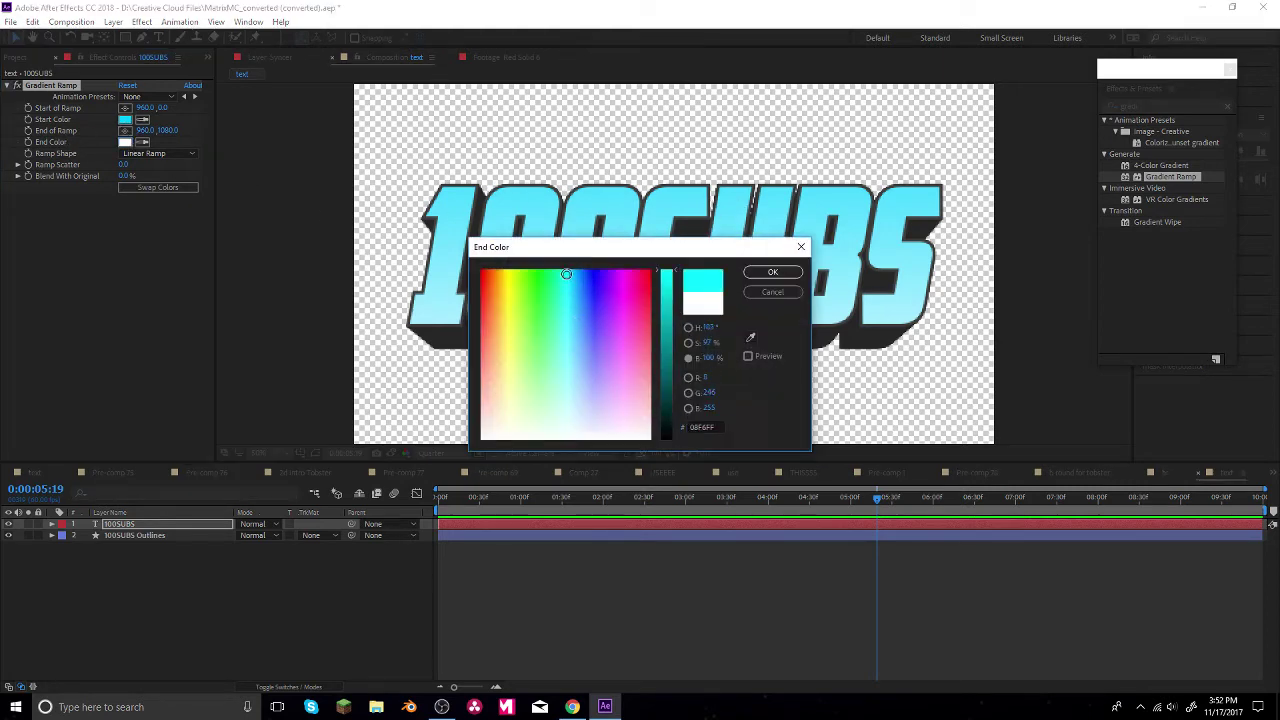
click(772, 272)
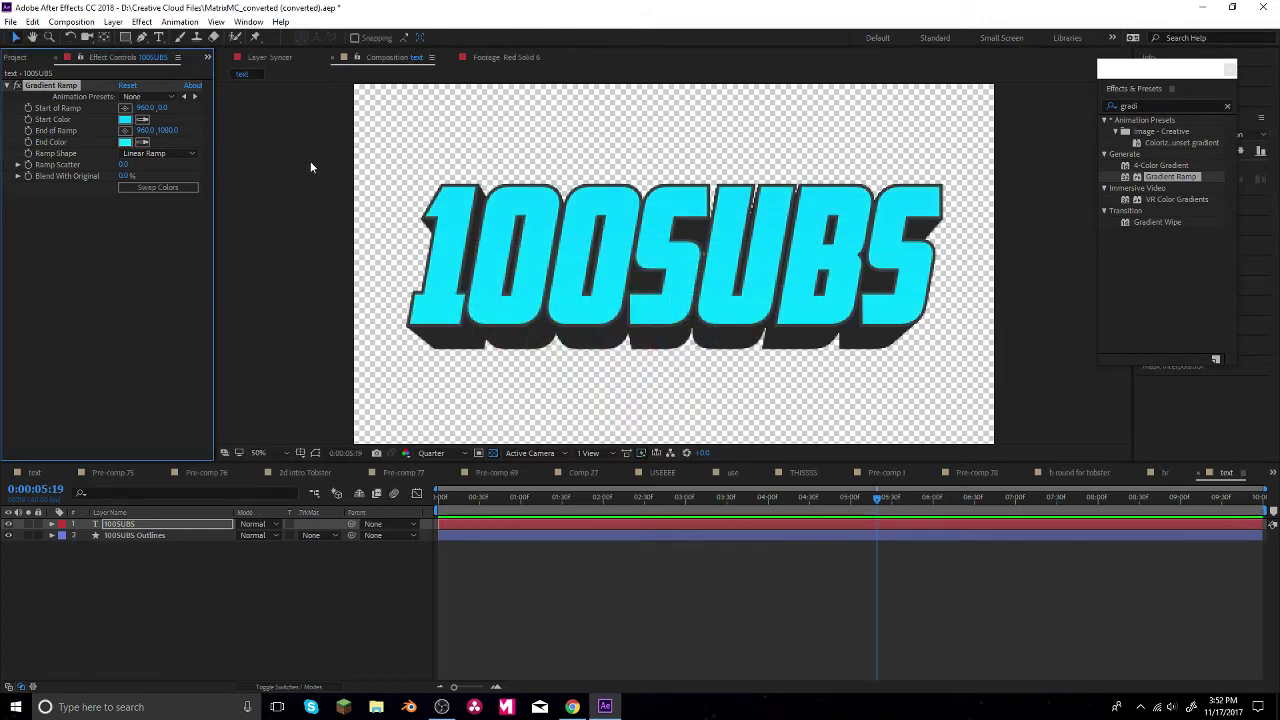
click(125, 119)
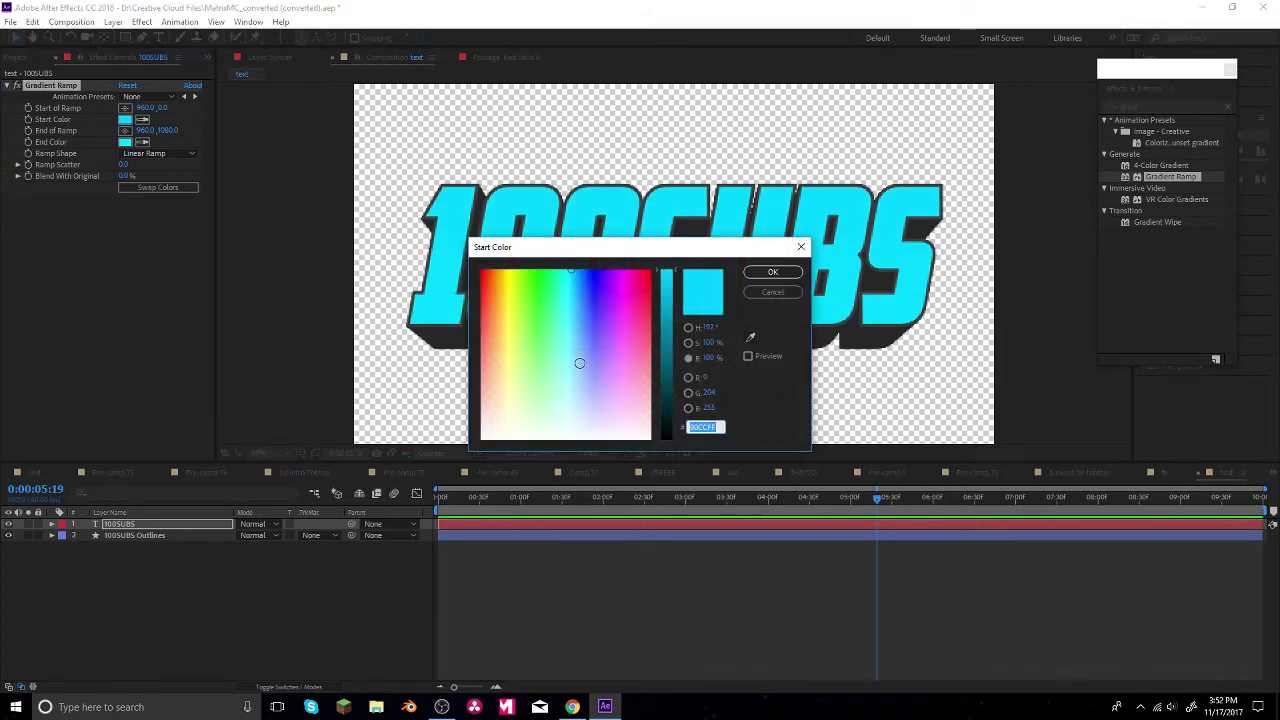
click(755, 272)
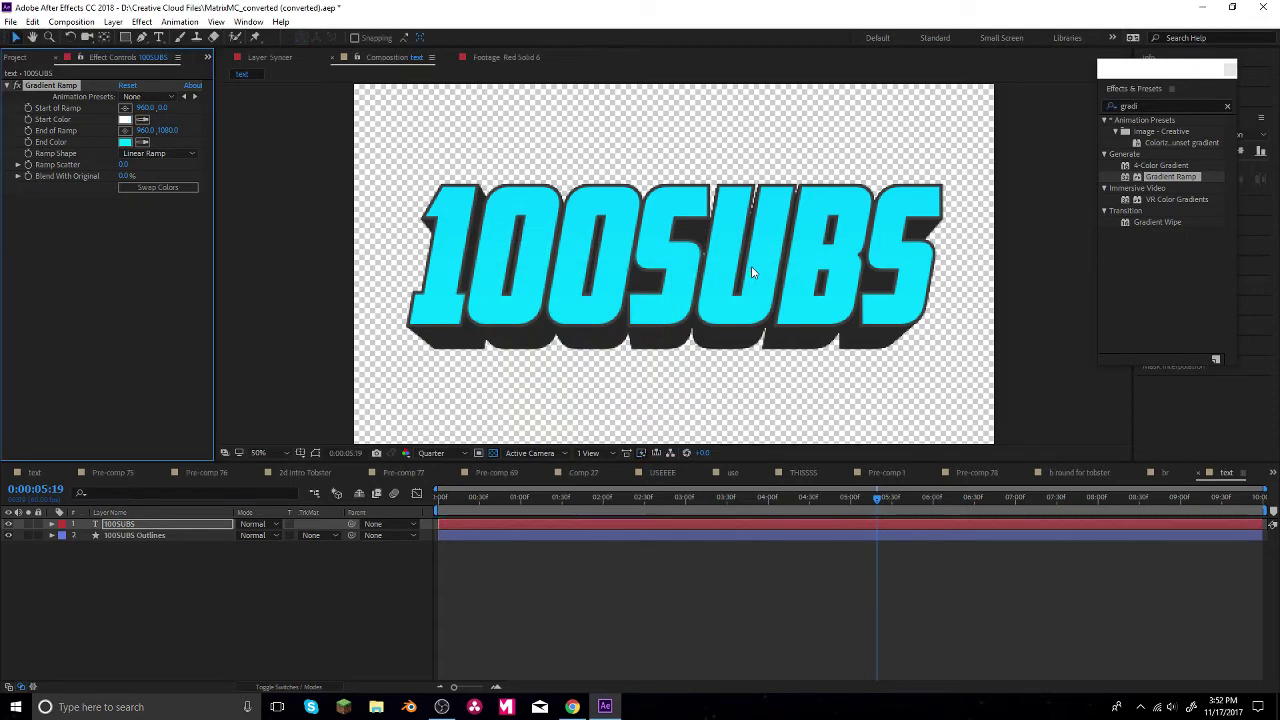
click(125, 119)
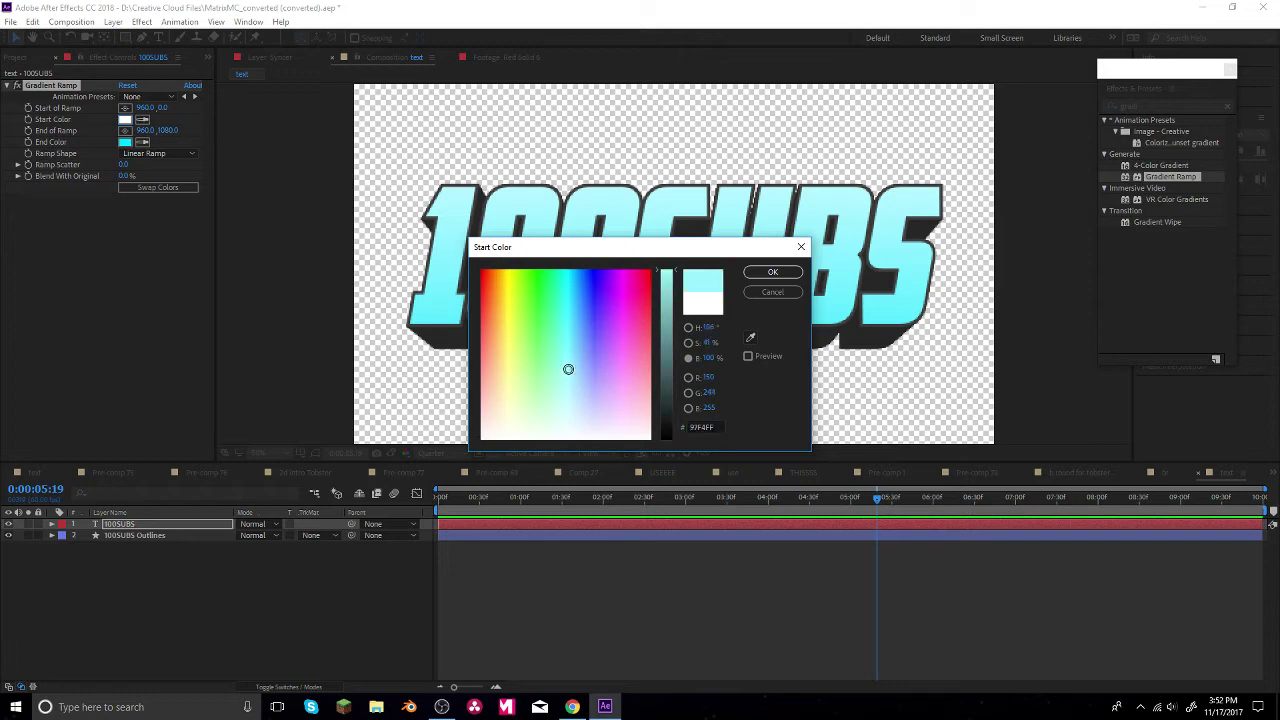
click(772, 272)
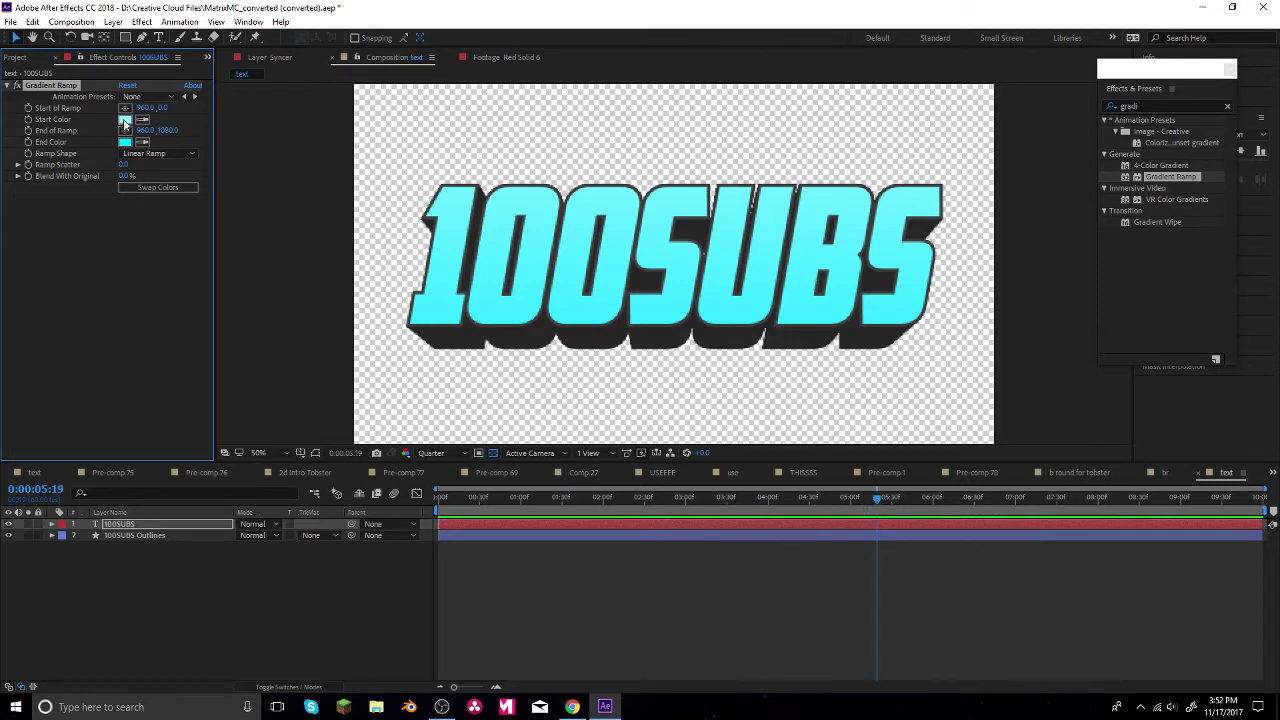
click(125, 120)
click(564, 284)
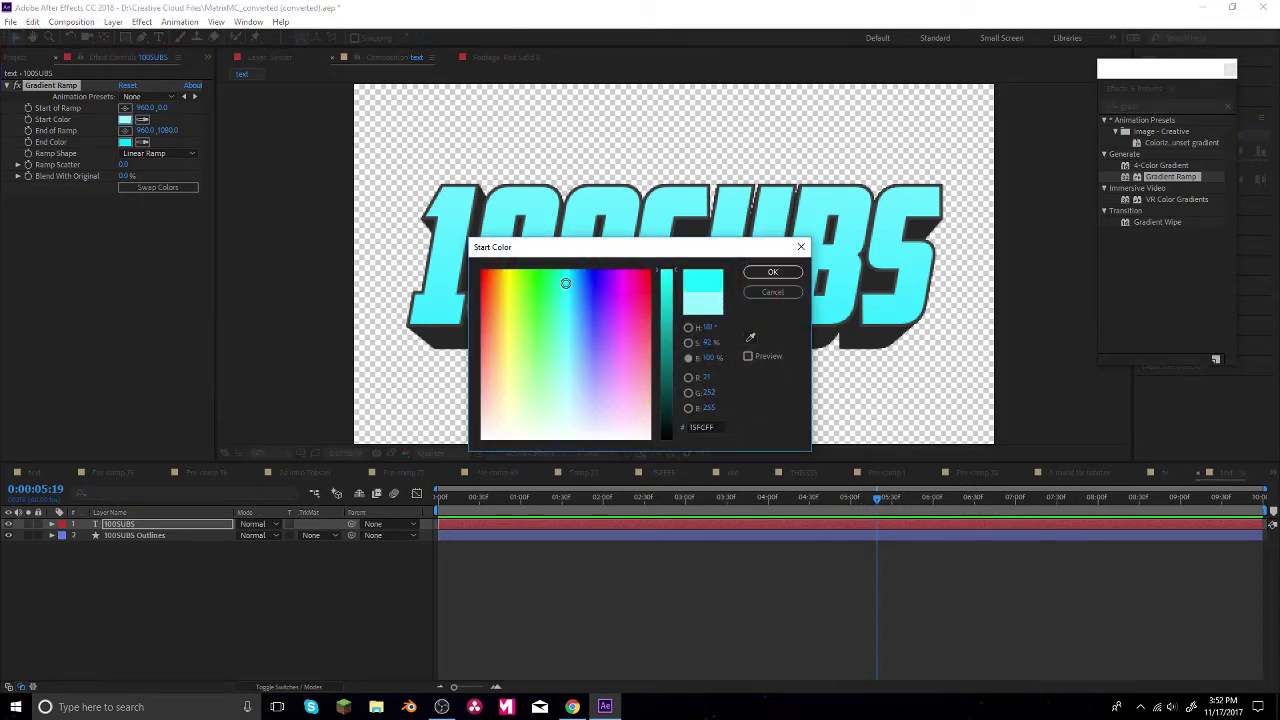
click(770, 292)
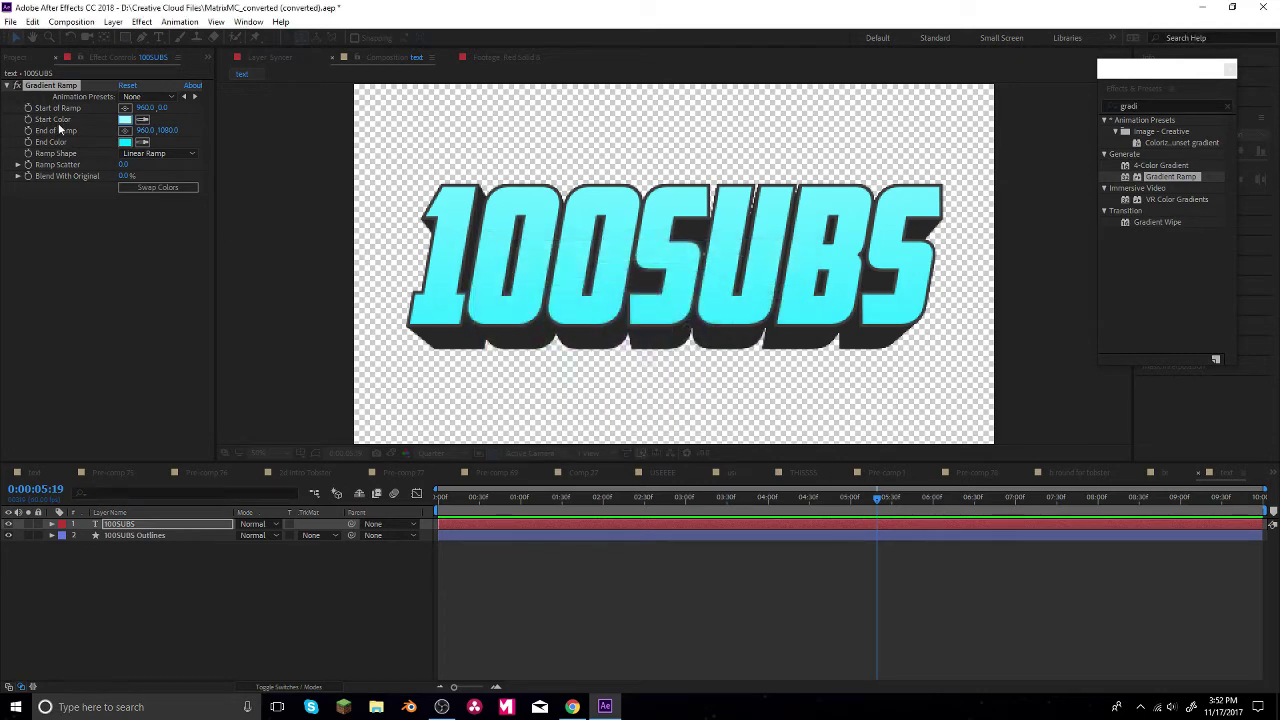
click(125, 142)
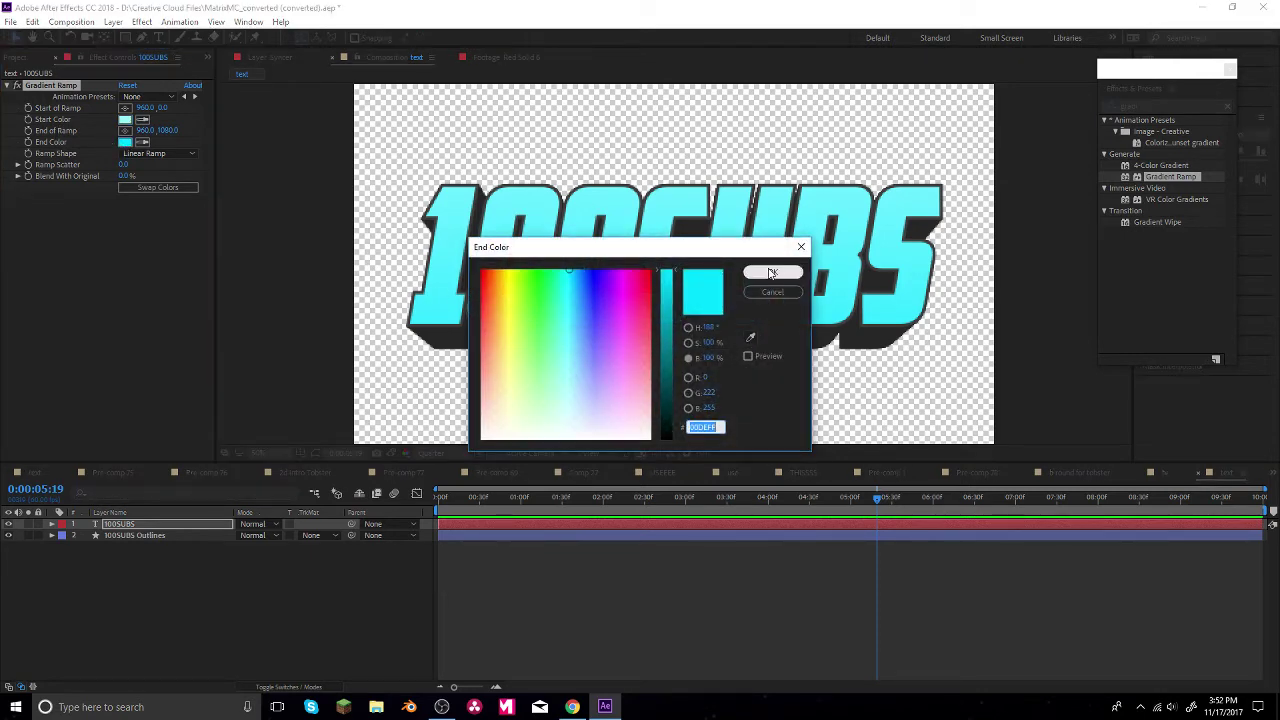
click(770, 273)
- Set the Gradient Ramp's start color to turquoise green and its end color to sky blue 00B4FF
click(125, 119)
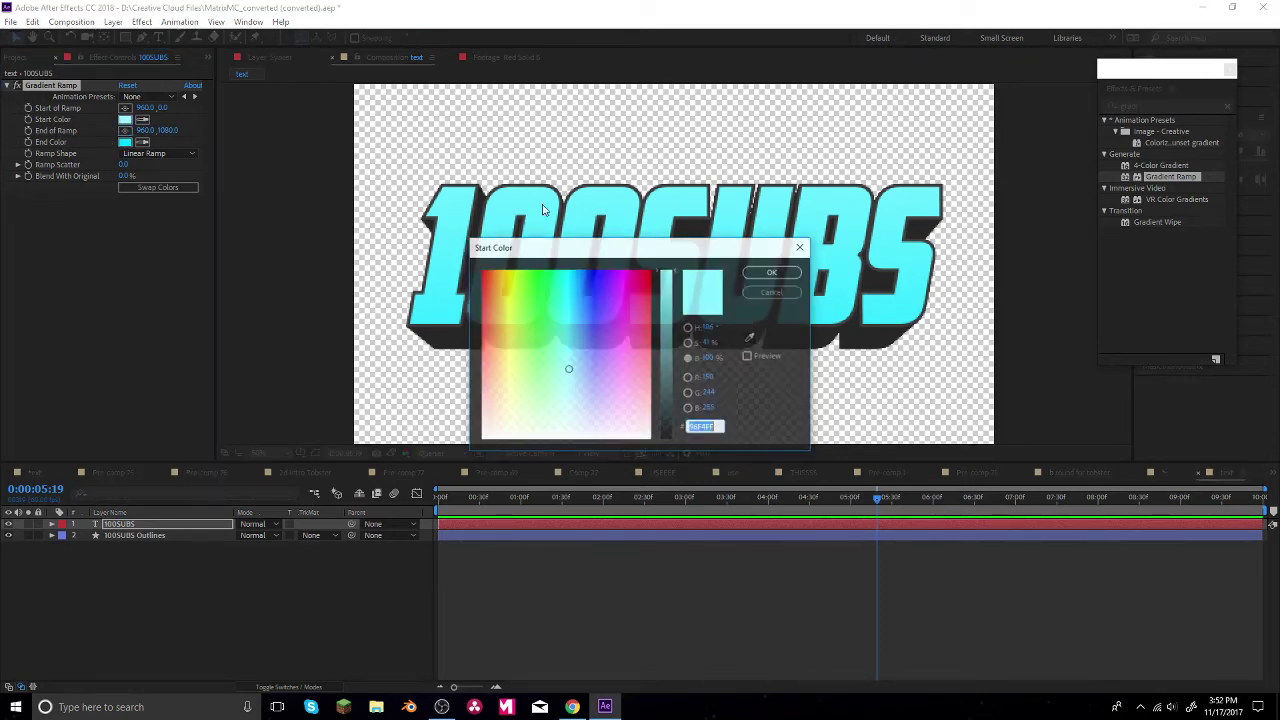
drag(566, 365, 563, 267)
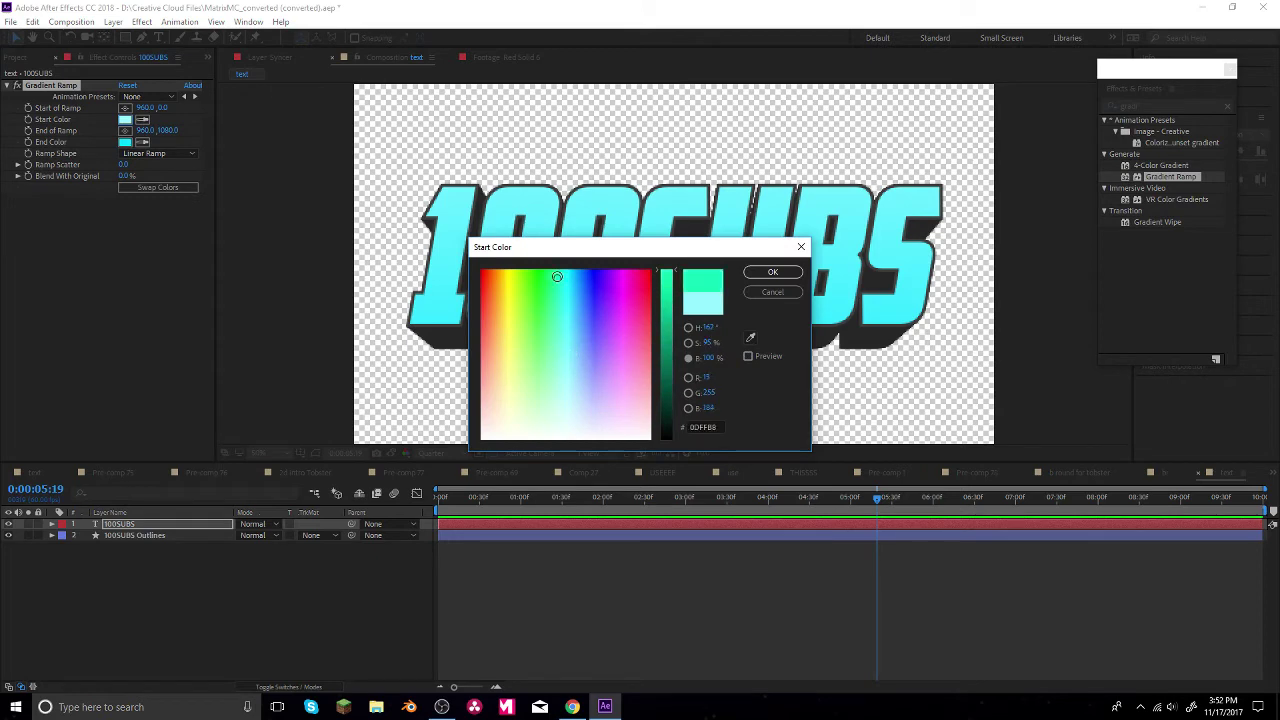
click(770, 273)
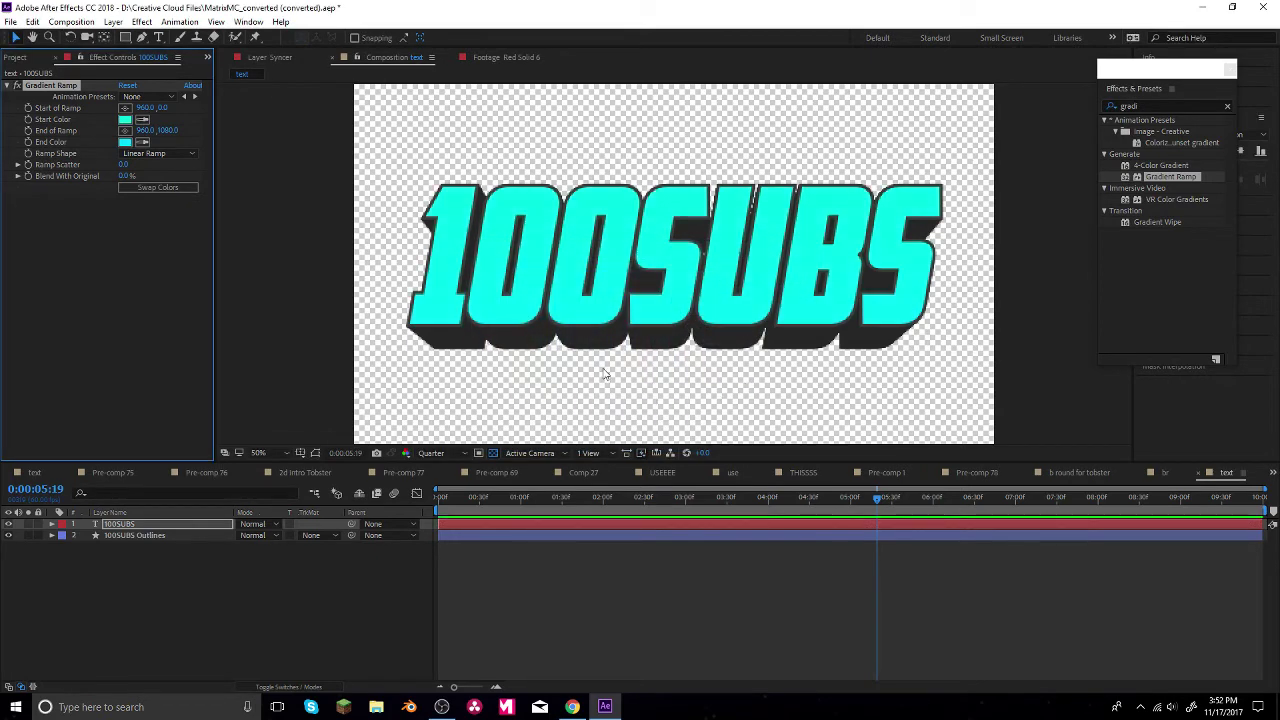
click(124, 141)
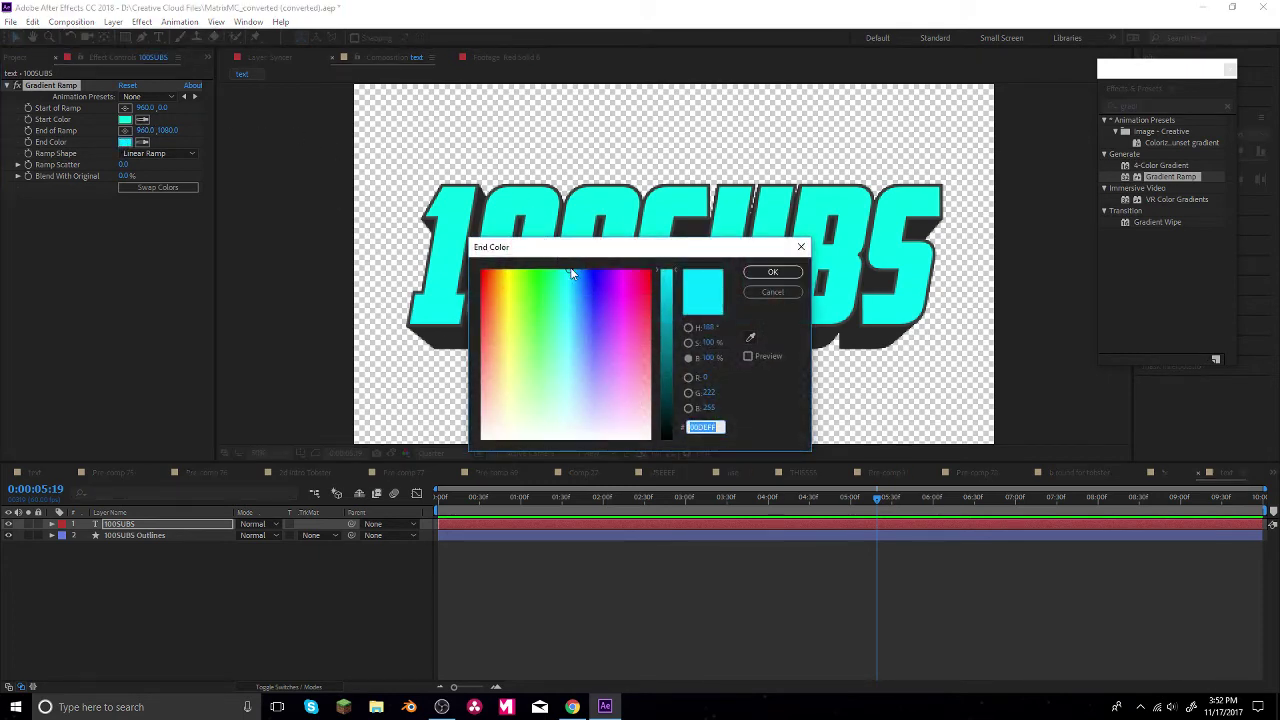
drag(571, 273, 575, 266)
click(772, 272)
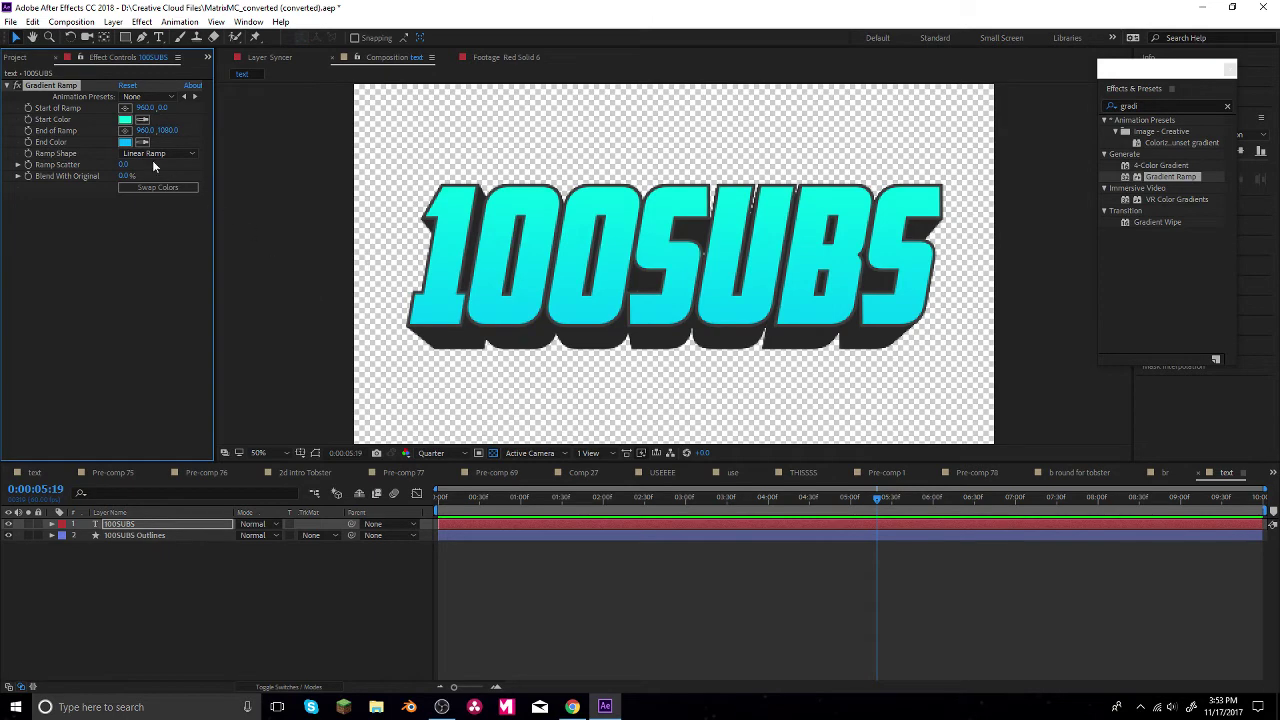
- Set the Gradient Ramp's start color to cyan 00E4FF and its end color to saturated deep blue
click(124, 119)
drag(569, 273, 567, 267)
click(771, 272)
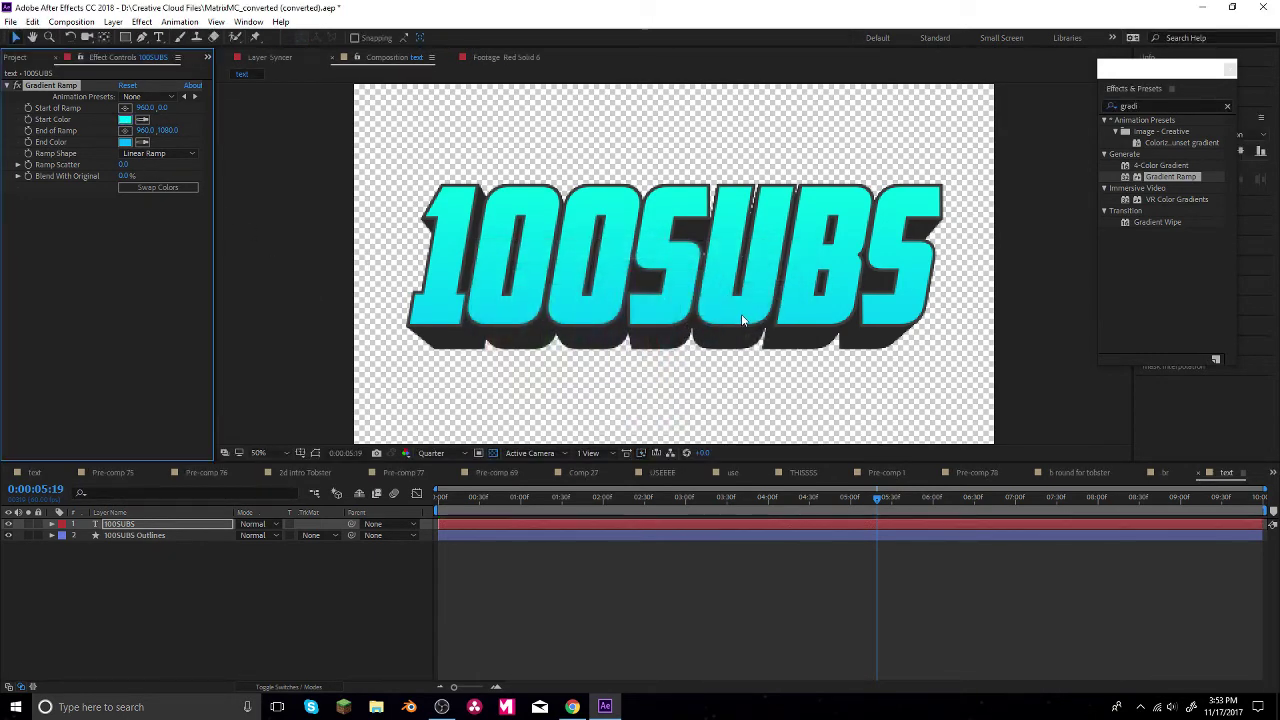
click(124, 141)
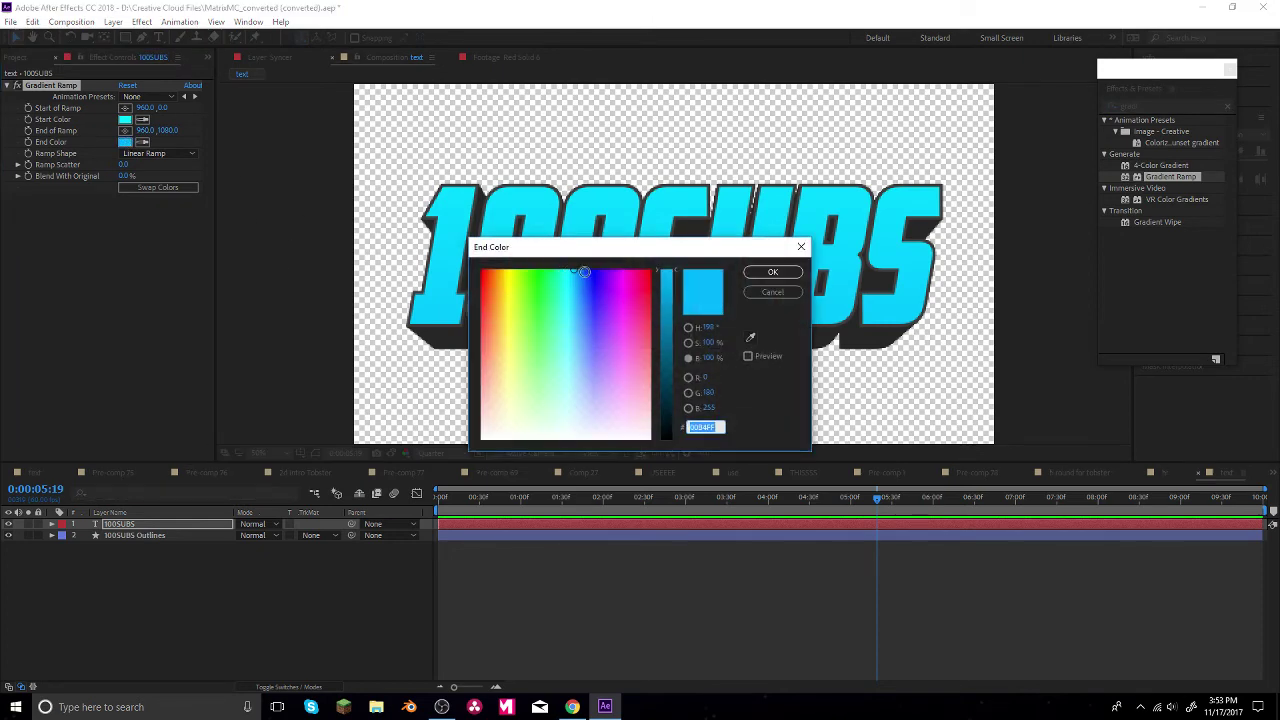
click(593, 270)
click(758, 273)
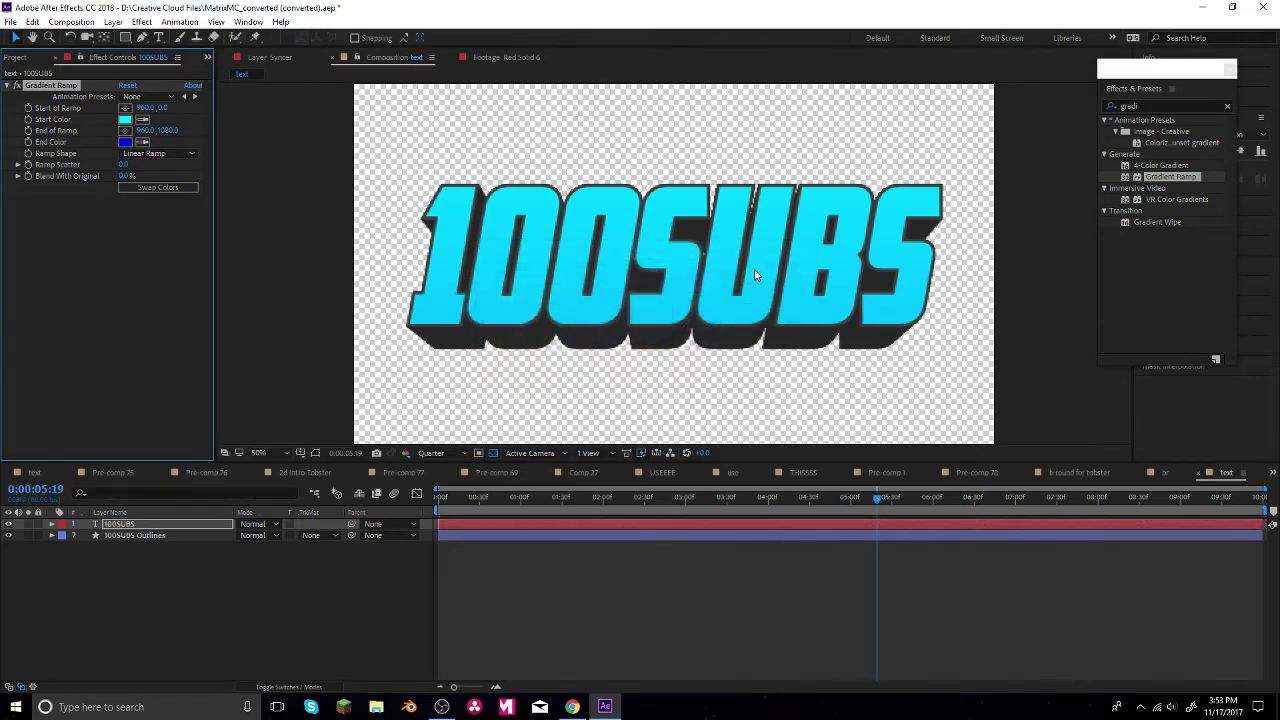
- Move the Gradient Ramp's start point down to 960, 547, keeping its cyan start color, and preview the text
click(124, 119)
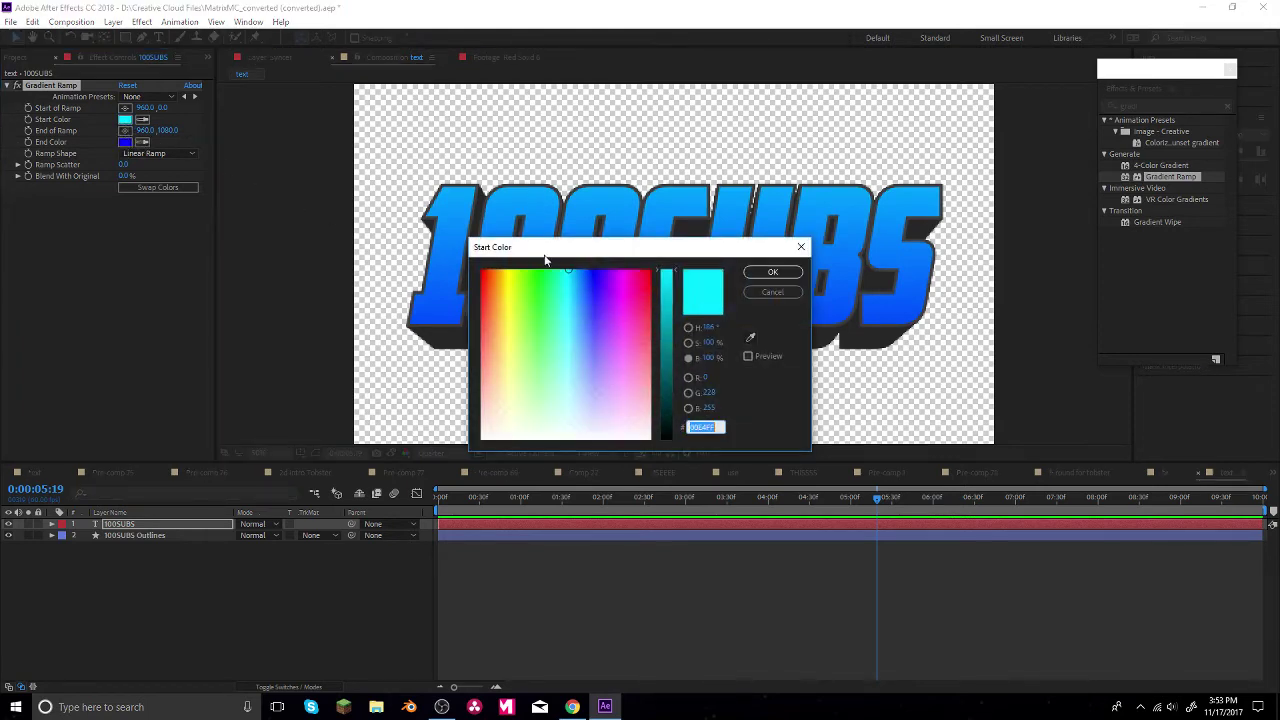
click(772, 273)
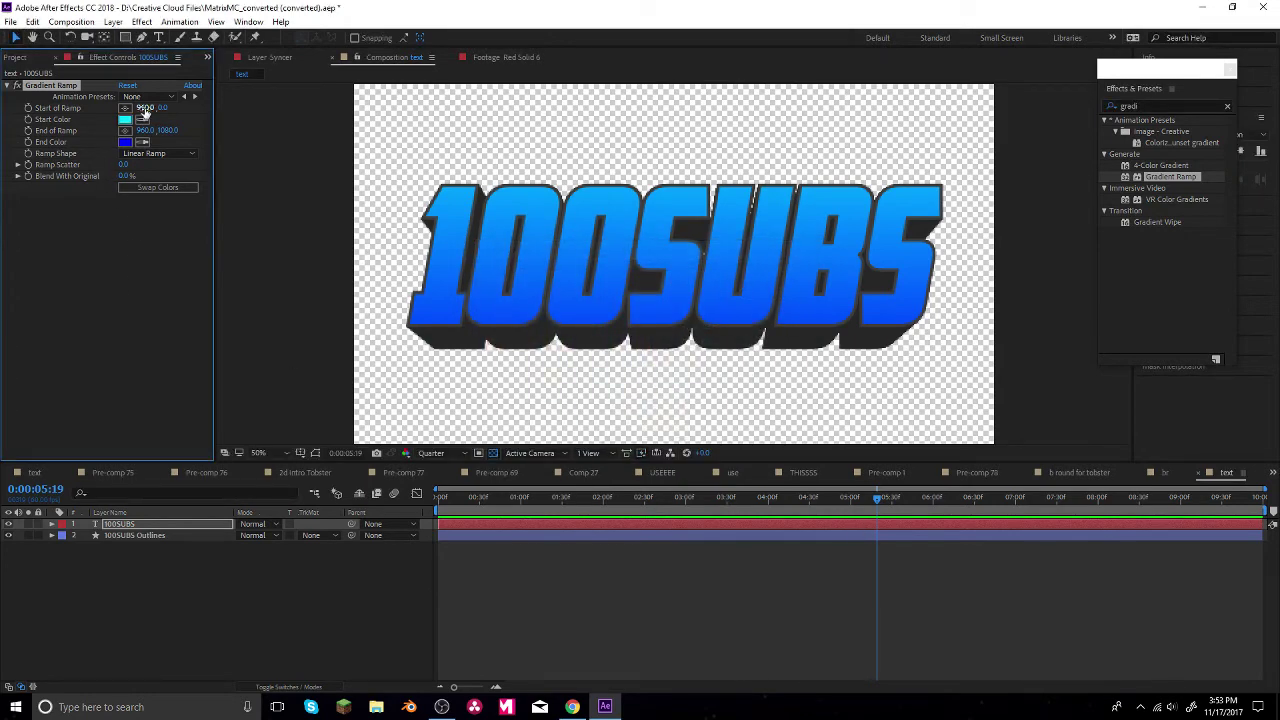
drag(163, 108, 171, 113)
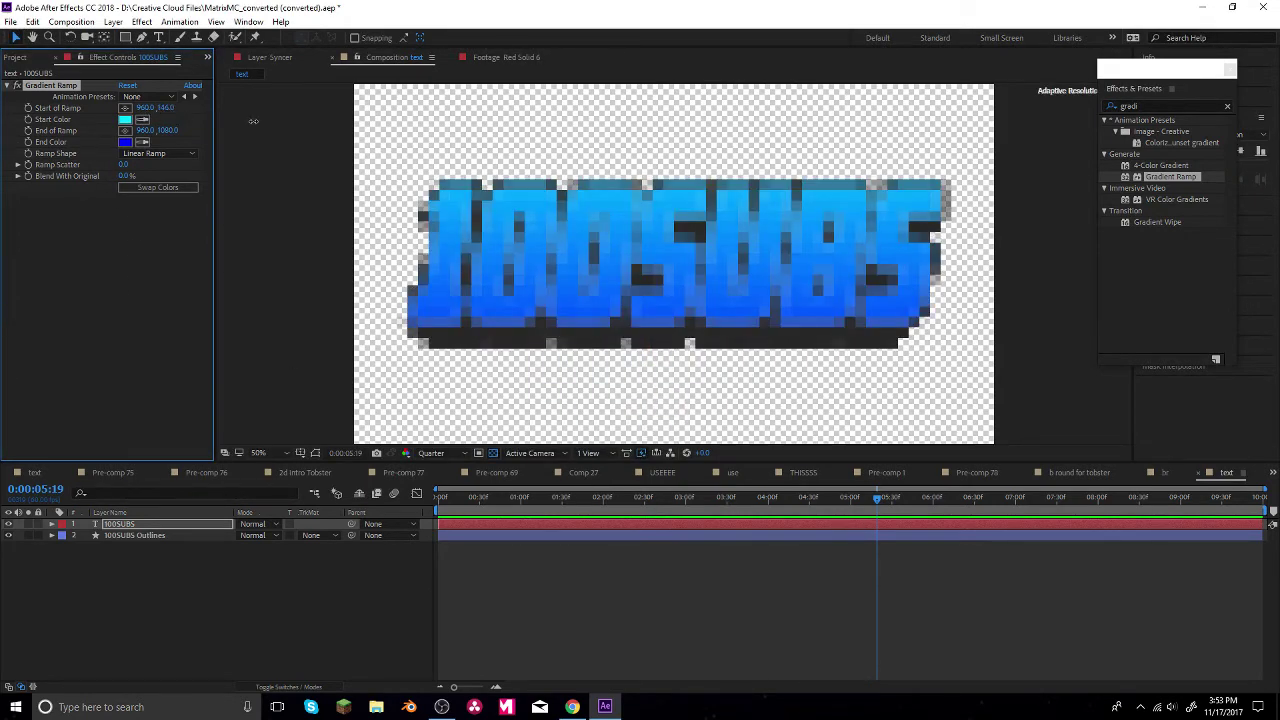
drag(254, 121, 436, 141)
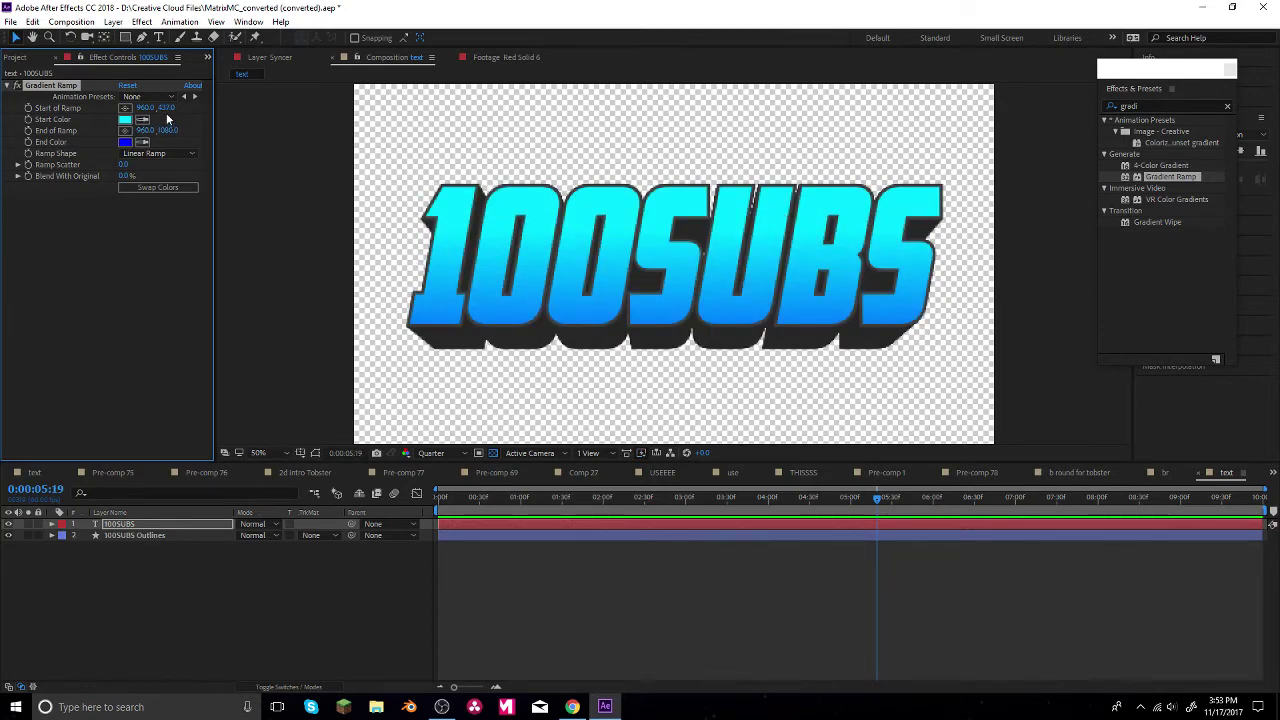
drag(165, 110, 161, 117)
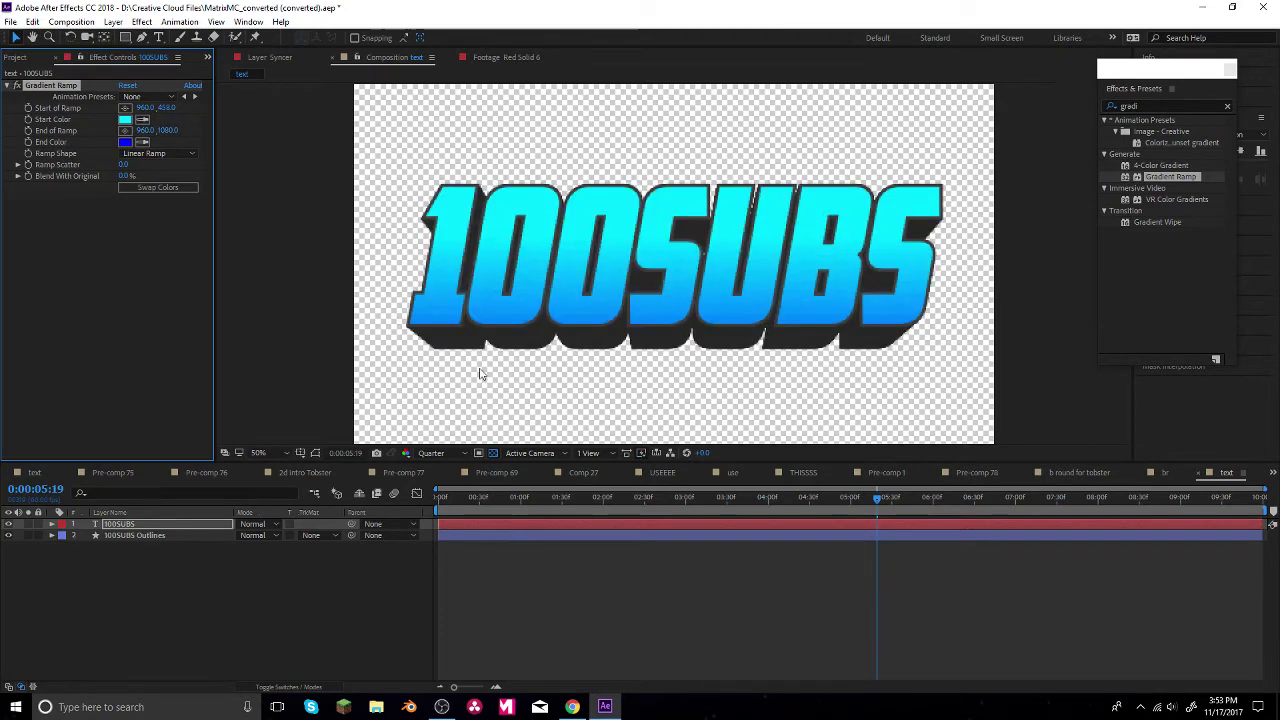
drag(166, 112, 229, 118)
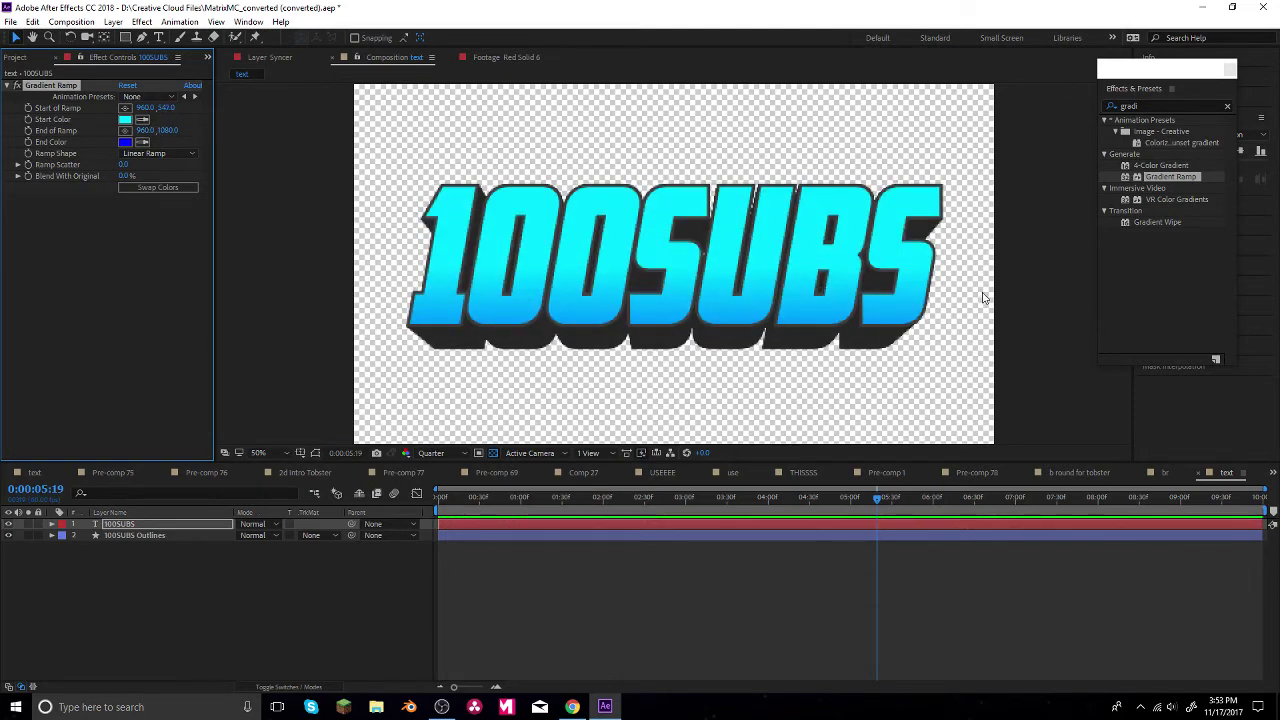
key(space)
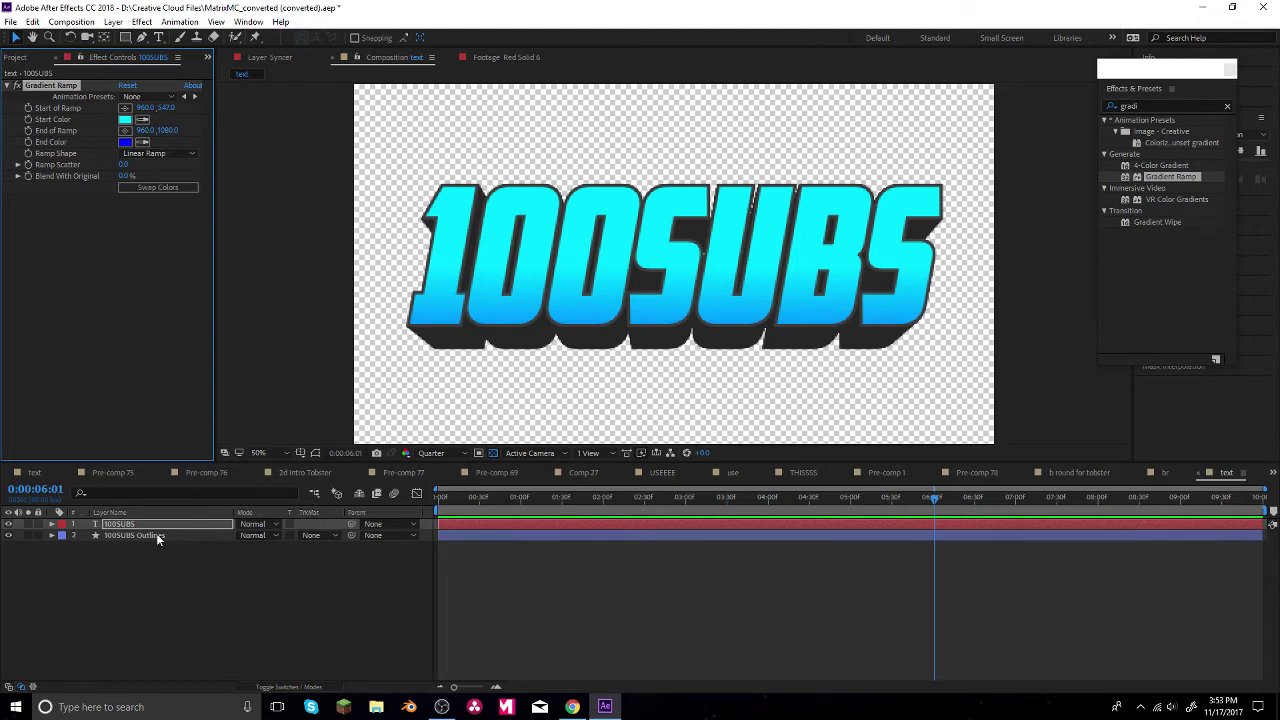
- Pre-compose the 100SUBS text layer together with its 100SUBS Outlines layer
drag(120, 565, 155, 533)
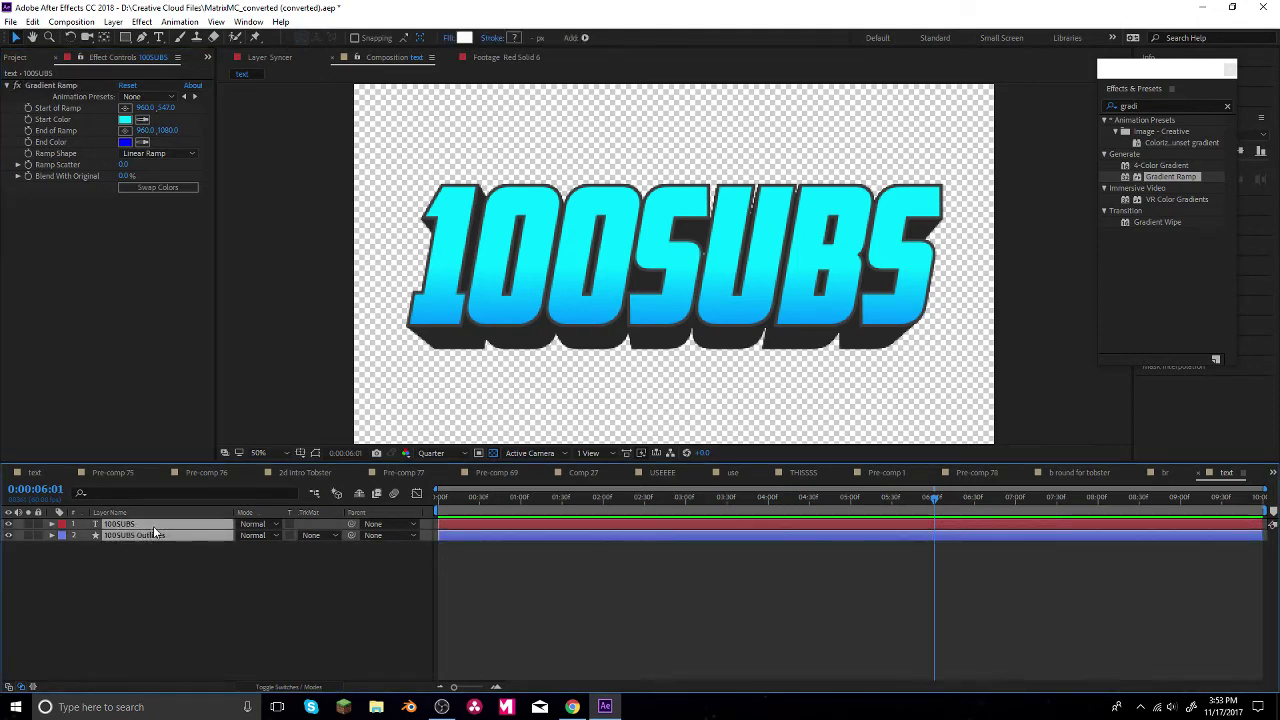
right_click(155, 533)
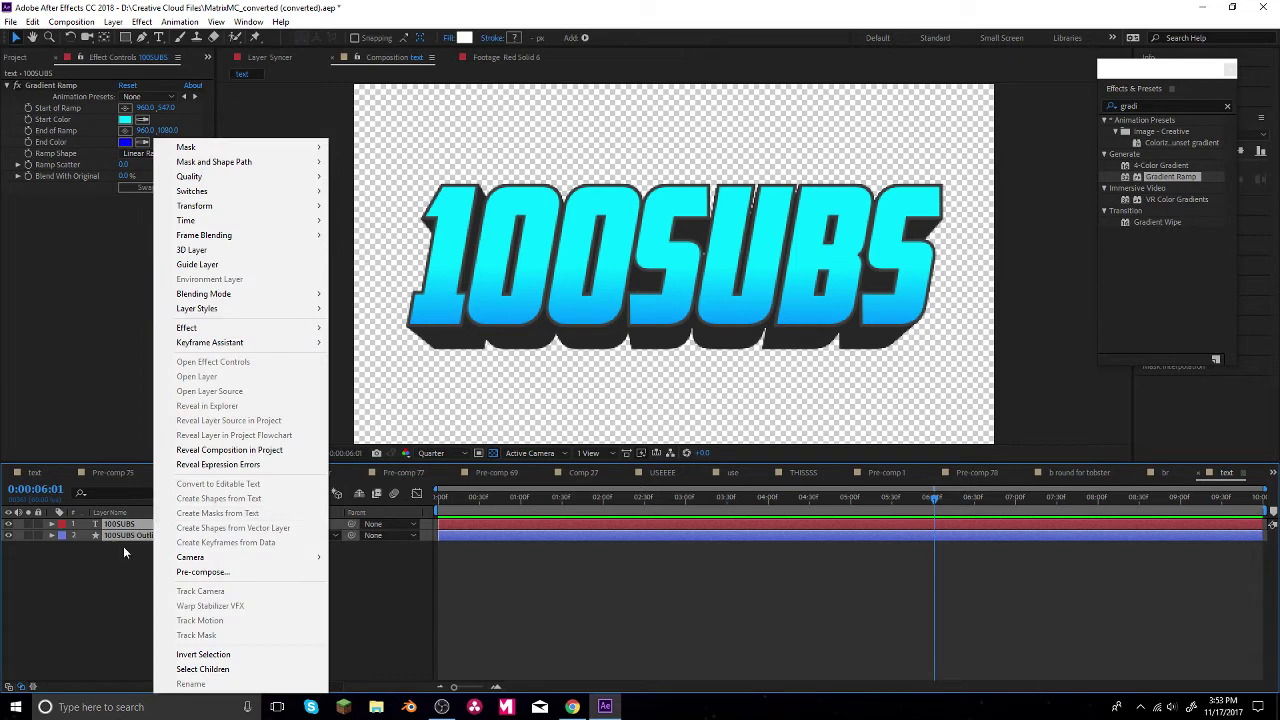
click(203, 572)
click(670, 438)
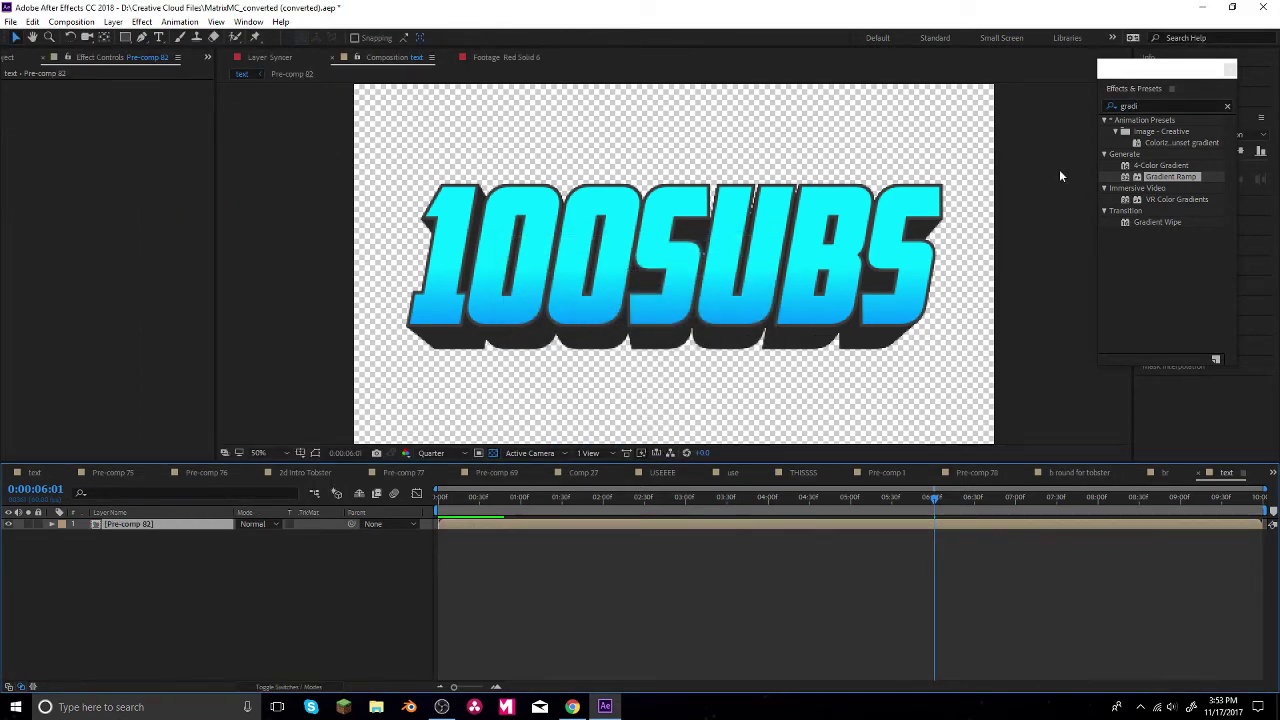
- Search the effects for "warp" and apply the Warp effect to the pre-composed title layer
click(1147, 105)
text(grad)
key(BackSpace)
key(BackSpace)
key(BackSpace)
key(BackSpace)
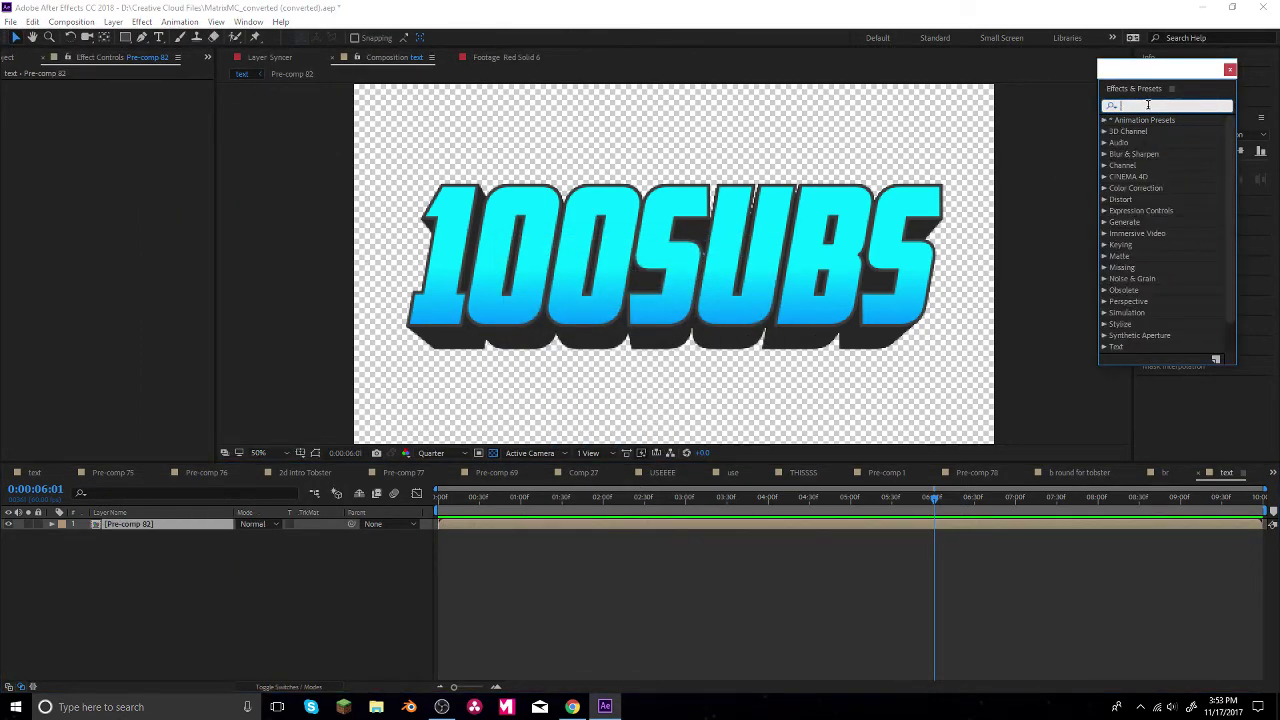
text(arp)
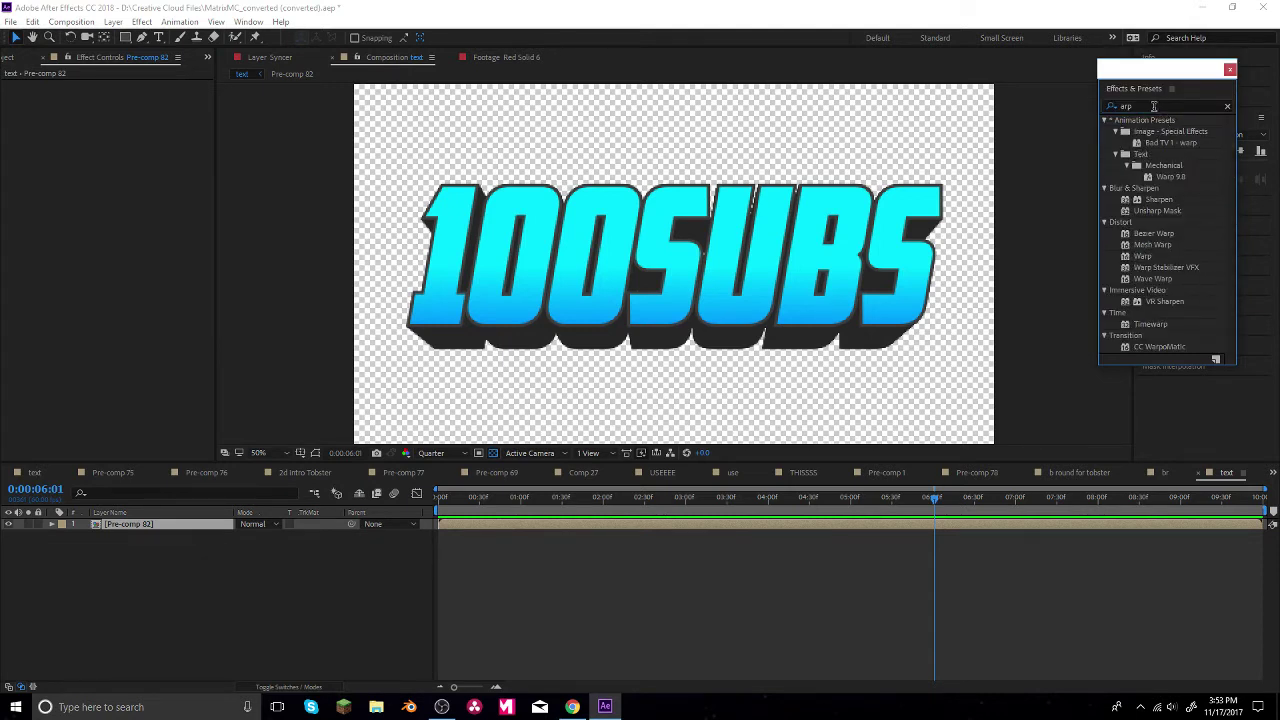
key(ctrl+a)
text(wa)
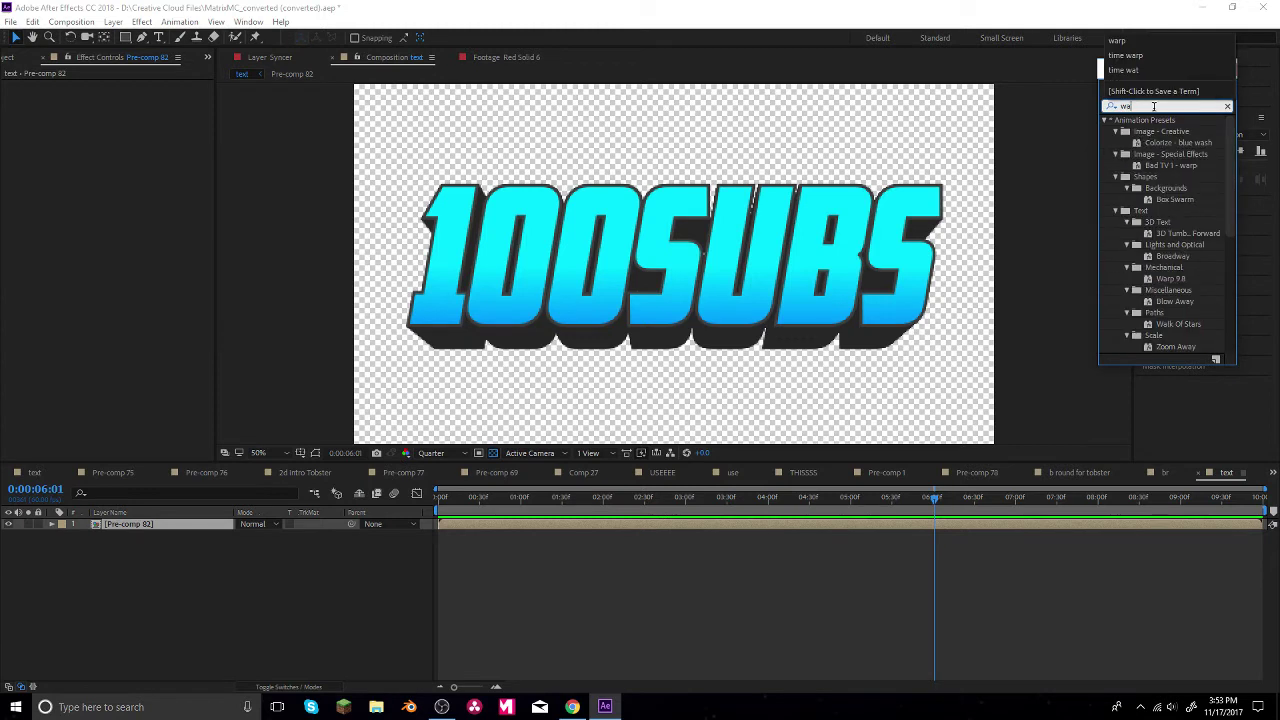
text(rp)
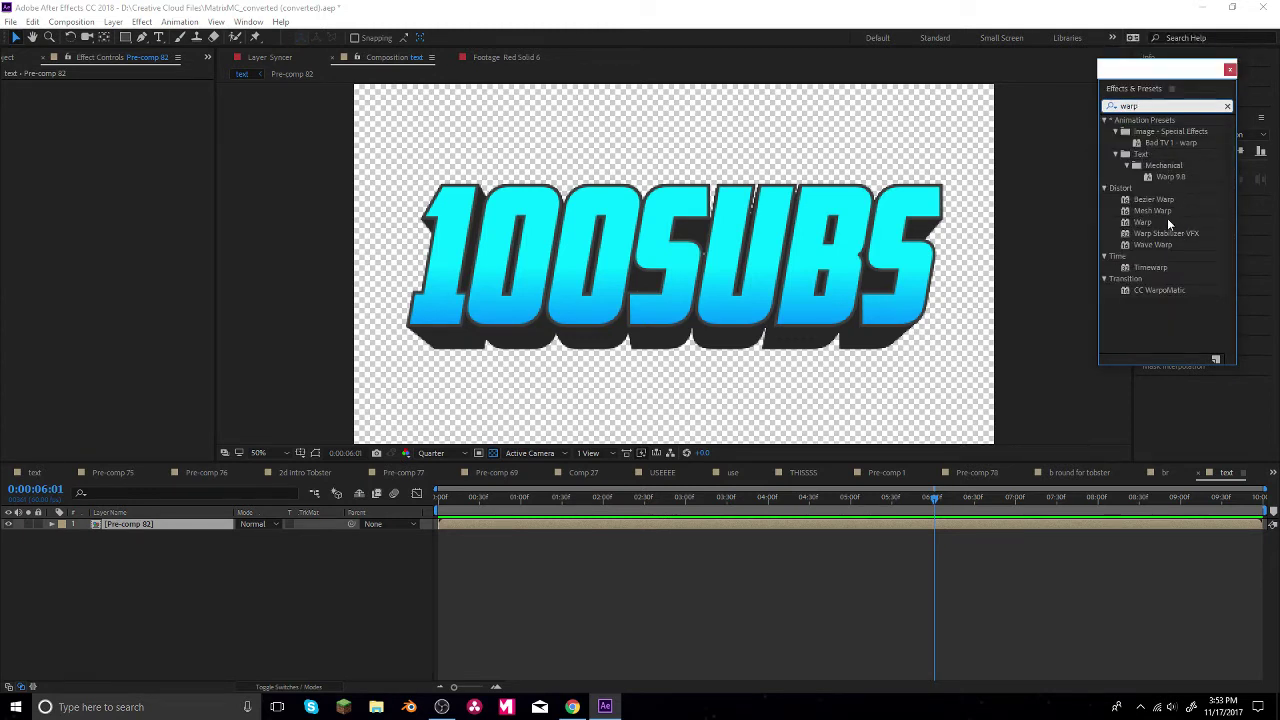
drag(1167, 221, 178, 524)
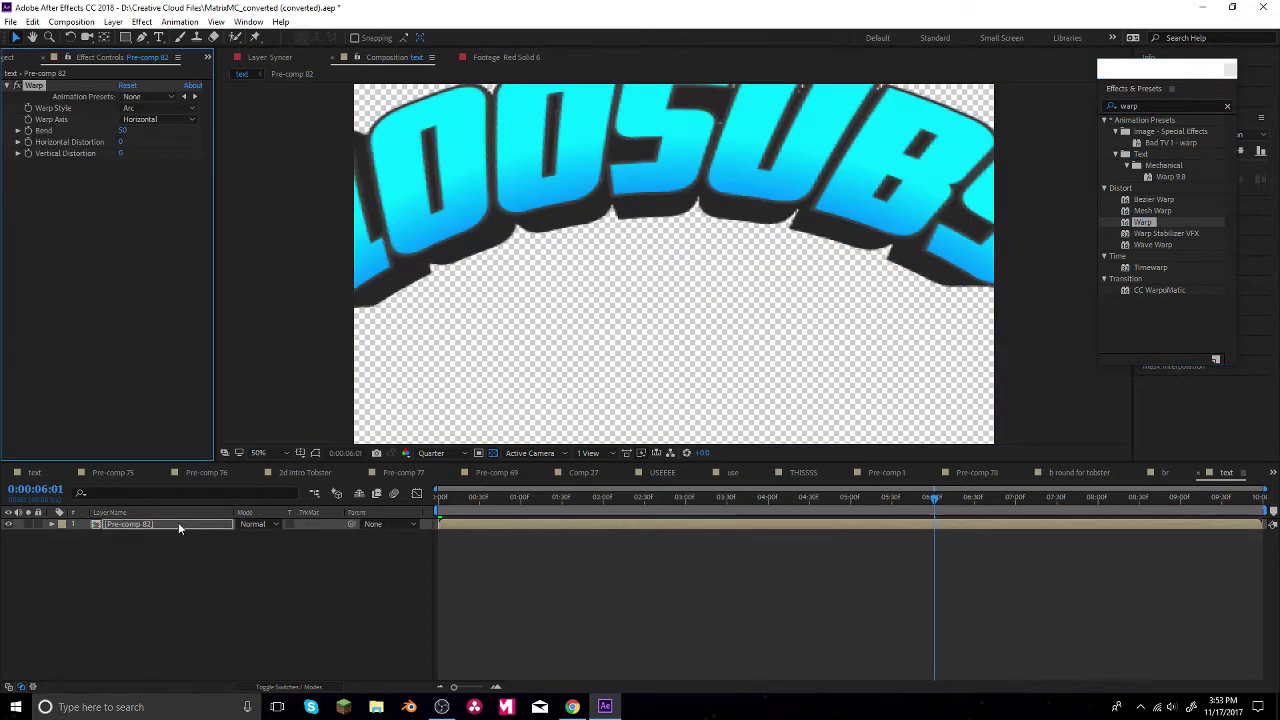
- Set the Warp effect's Bend to 0 and its Warp Style to Shell Lower
click(122, 130)
text(0)
key(Return)
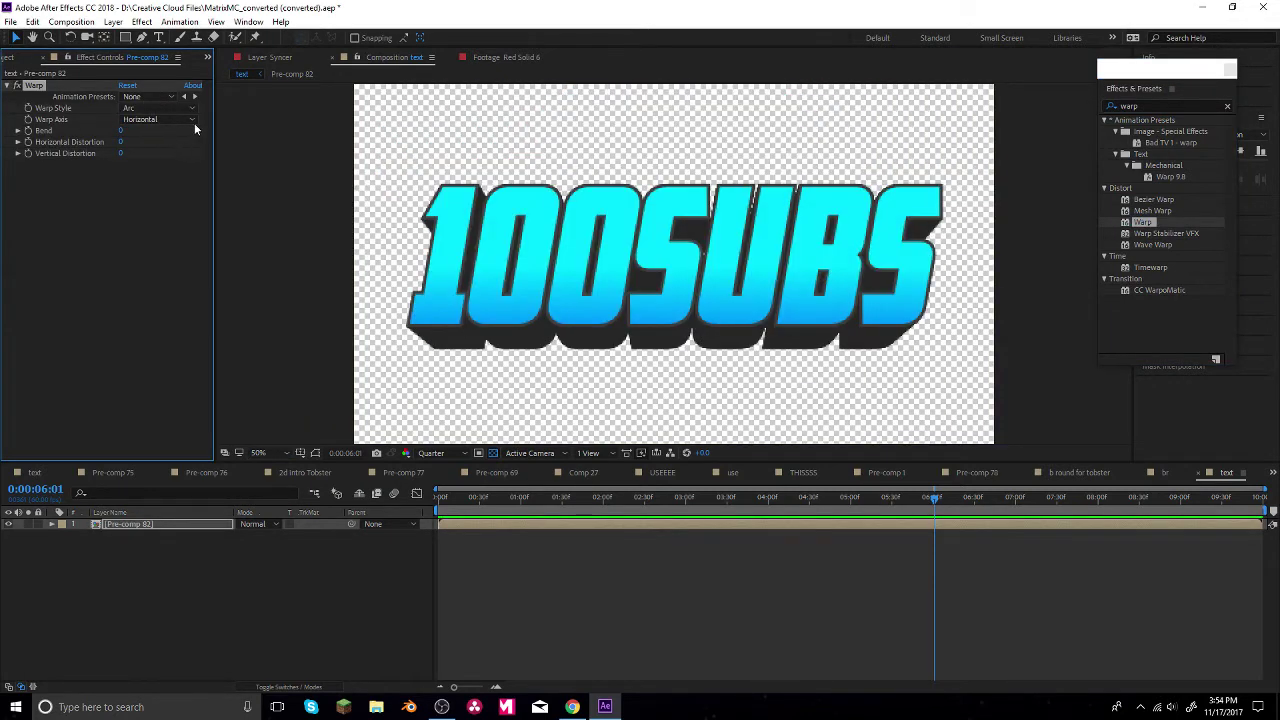
click(191, 108)
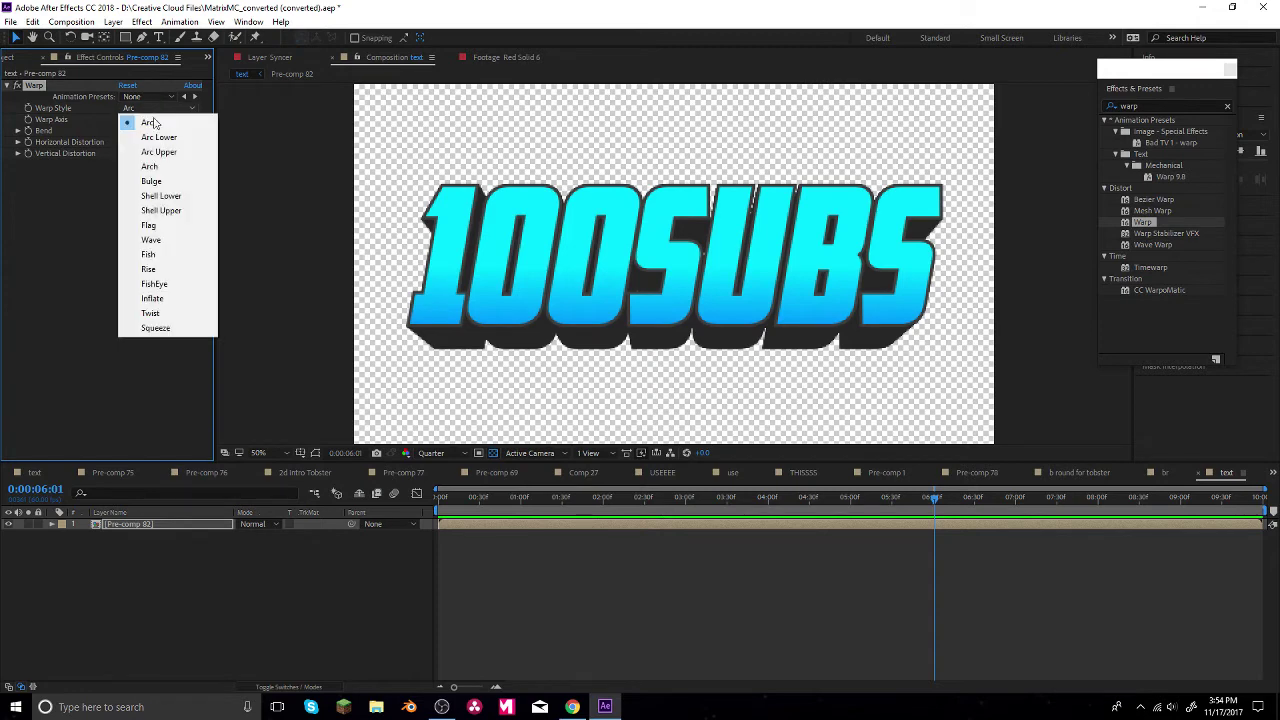
click(158, 196)
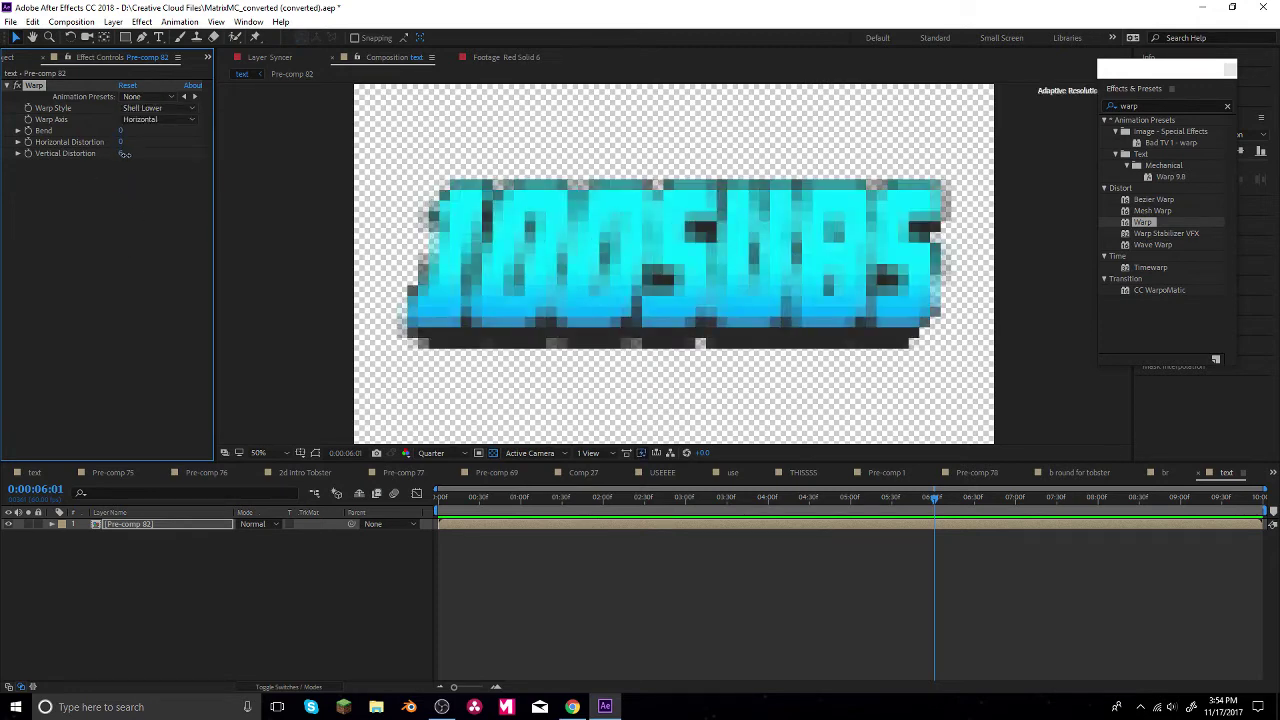
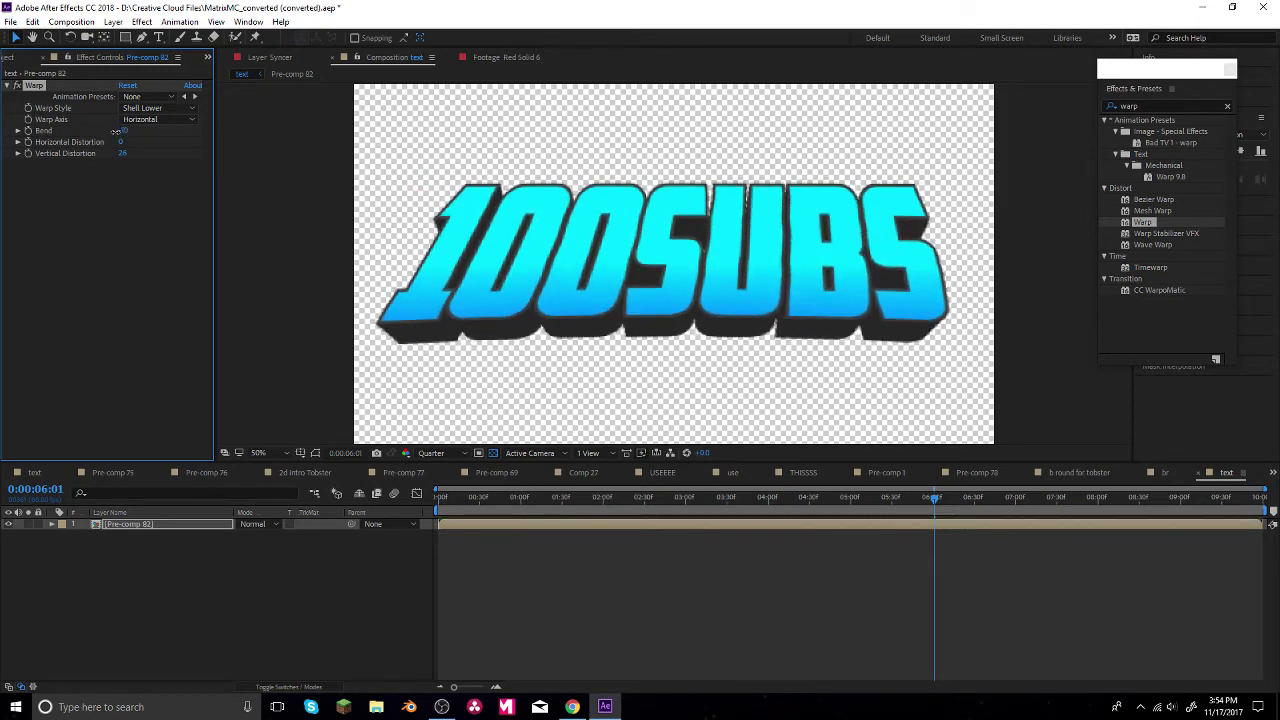
- Switch the preview resolution to Full and adjust the Warp to Bend -17 and Vertical Distortion 5
click(431, 453)
click(447, 490)
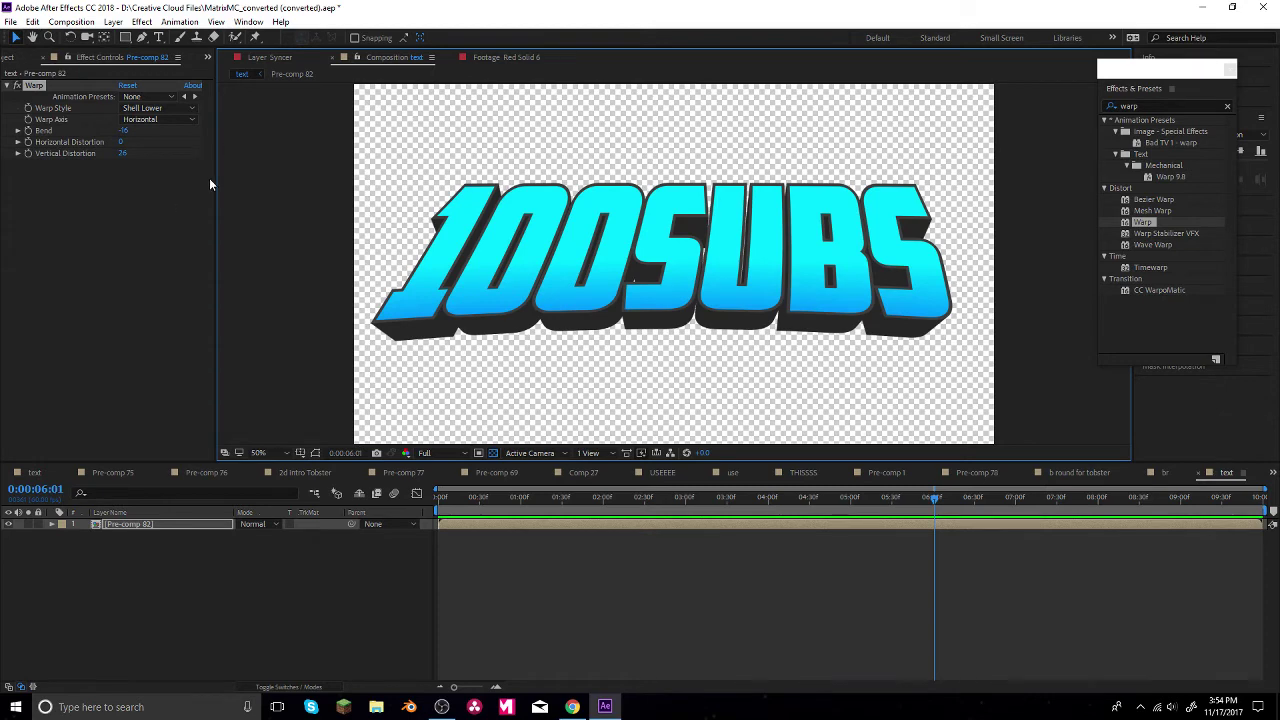
drag(121, 153, 80, 199)
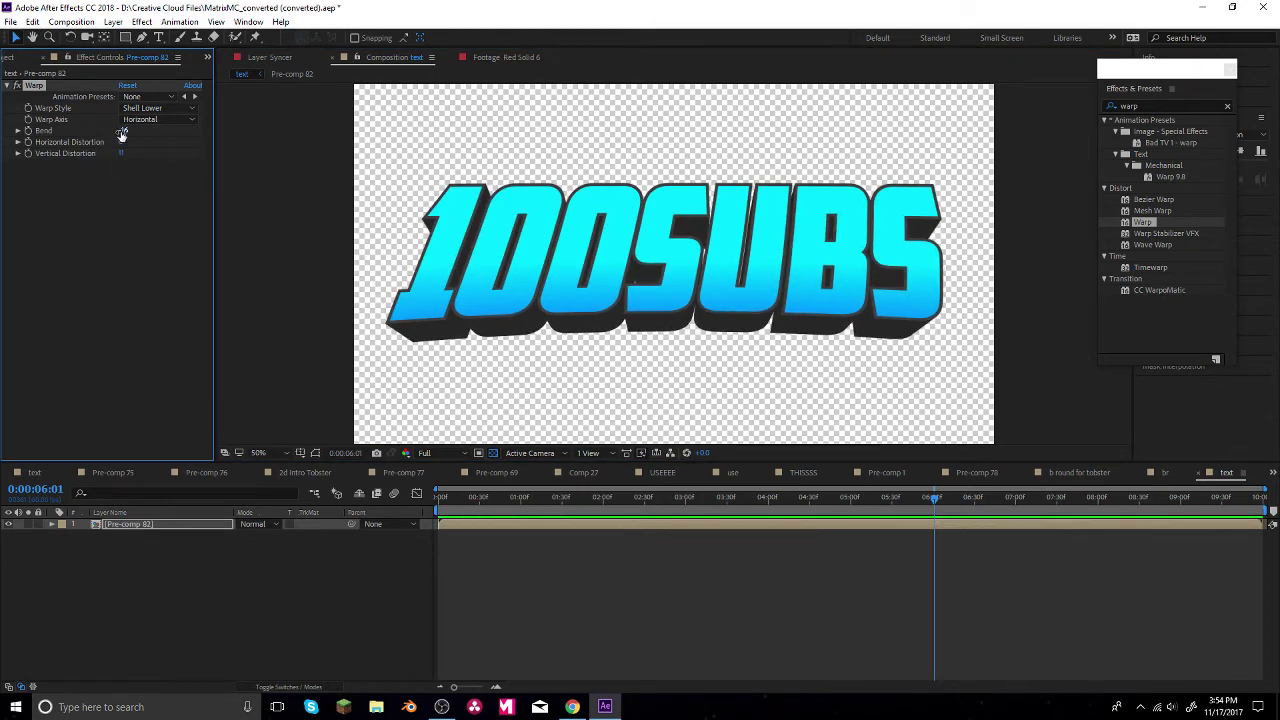
drag(121, 131, 108, 131)
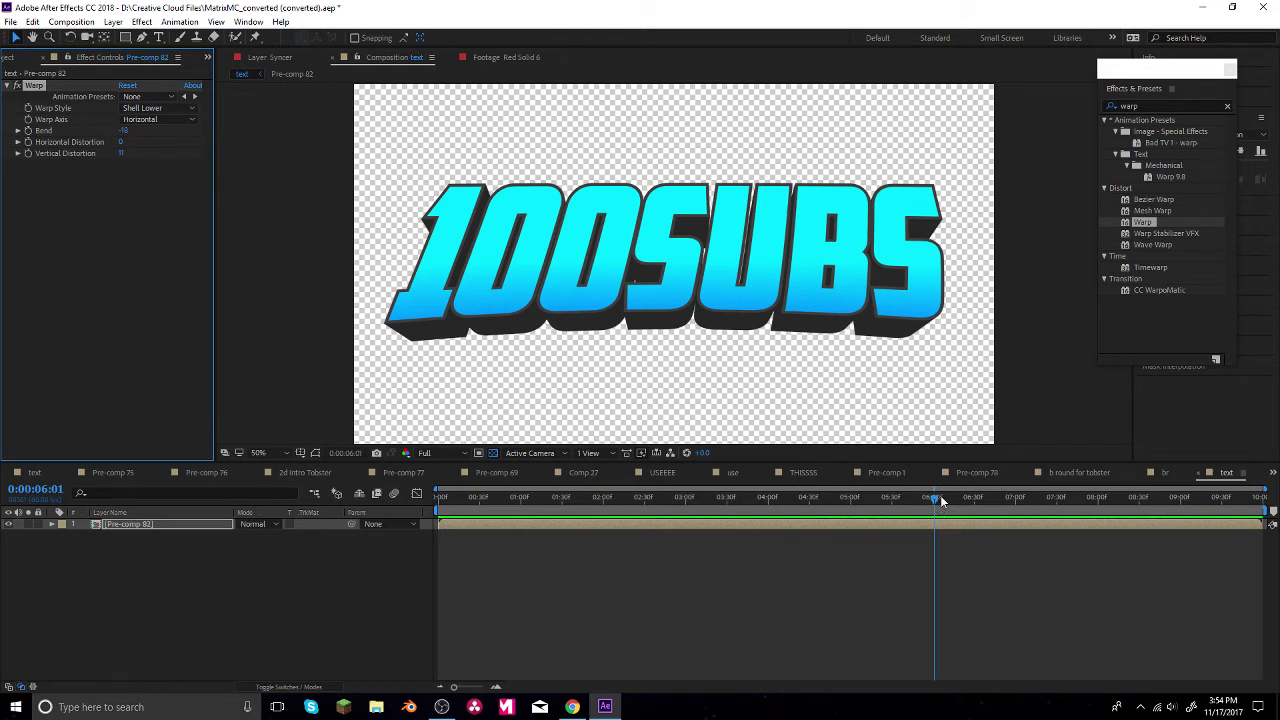
drag(120, 153, 122, 131)
key(space)
click(134, 556)
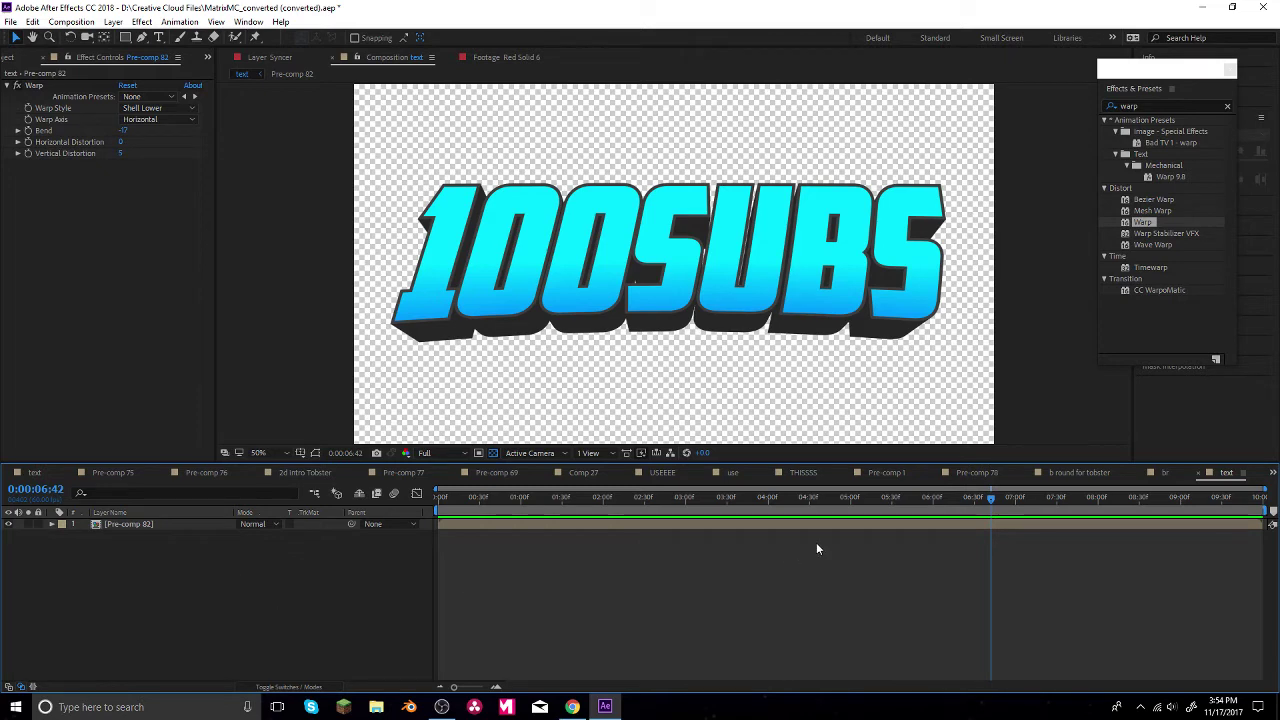
- Return the playhead to the start of the timeline and save the project
drag(986, 508, 430, 508)
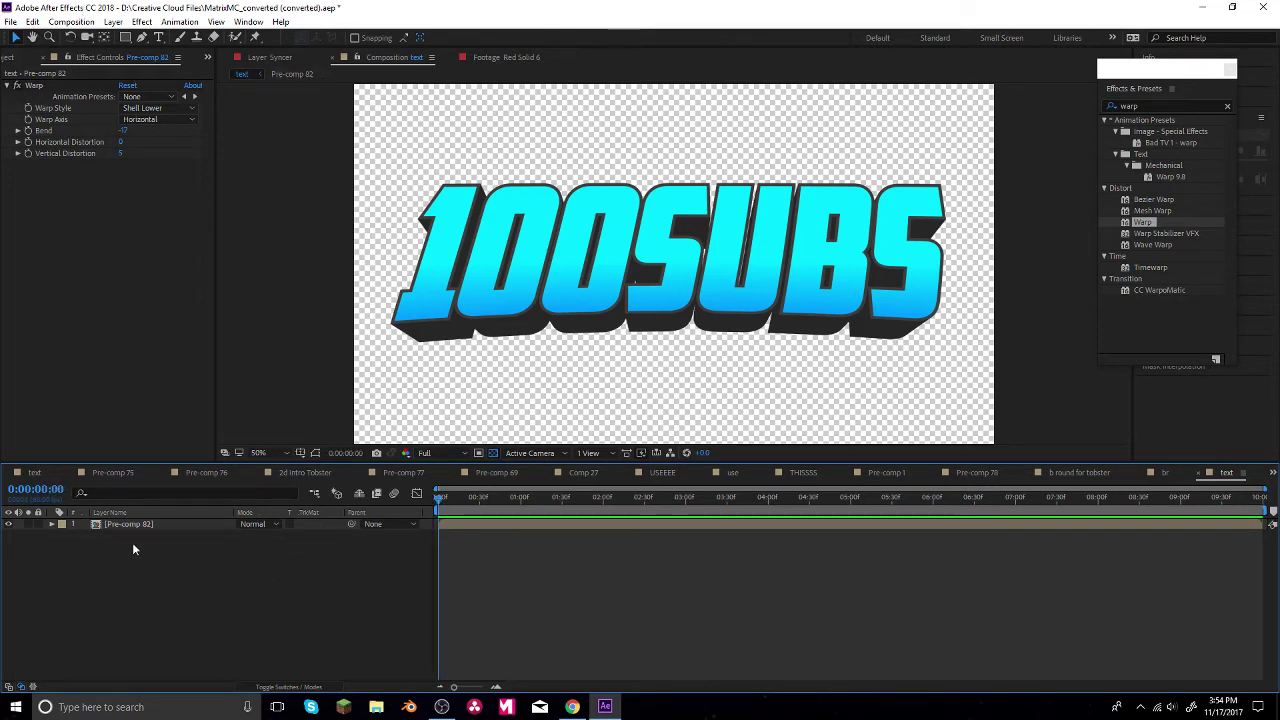
click(10, 21)
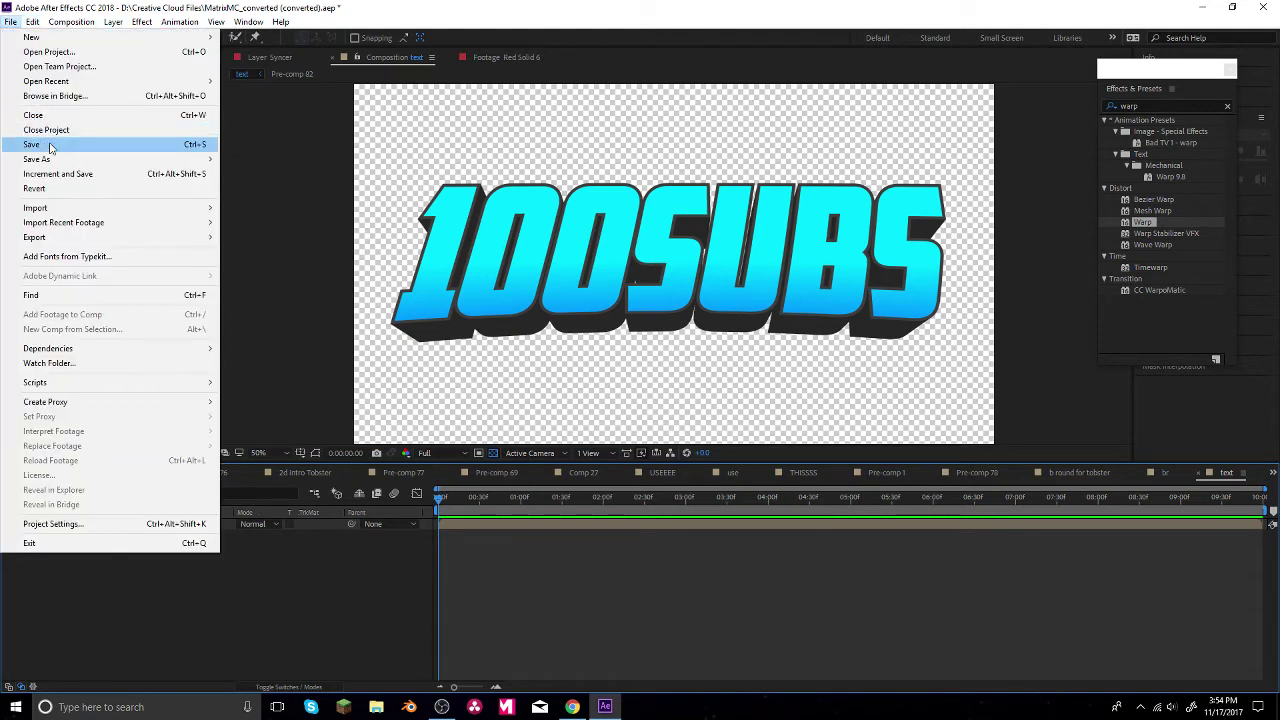
click(45, 144)
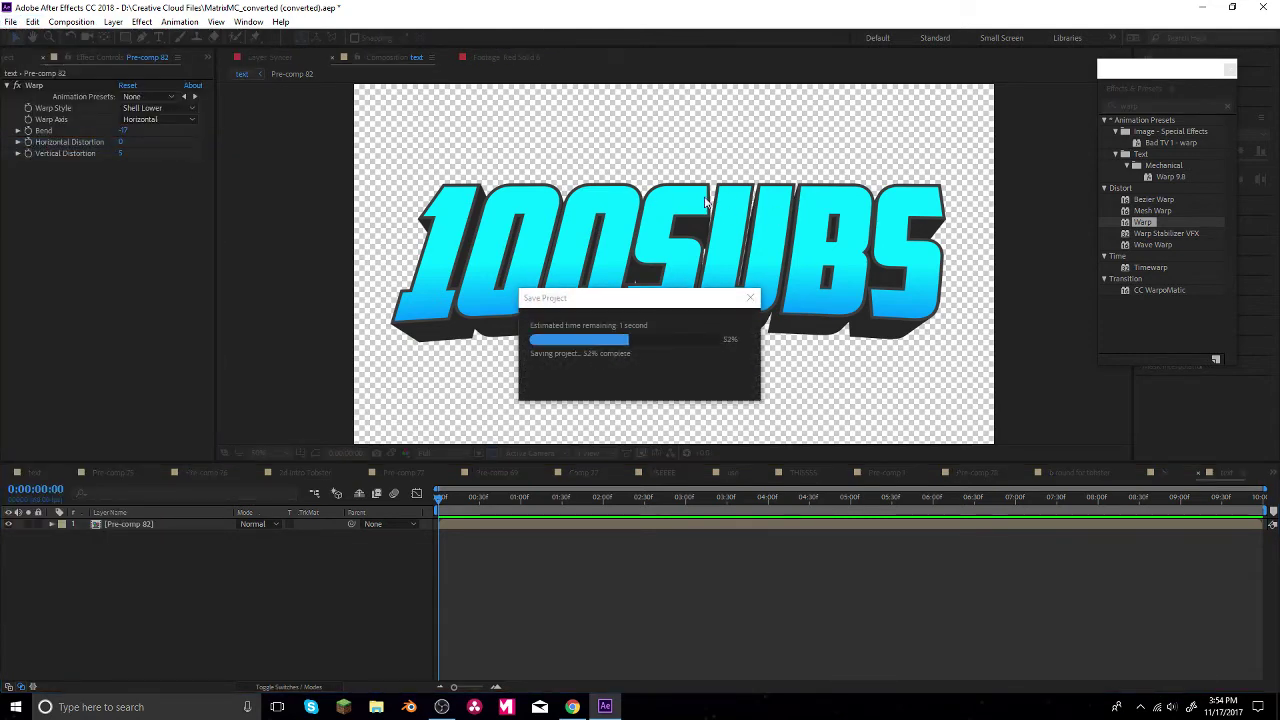
- Search the project items for "br" and open the br composition
click(74, 23)
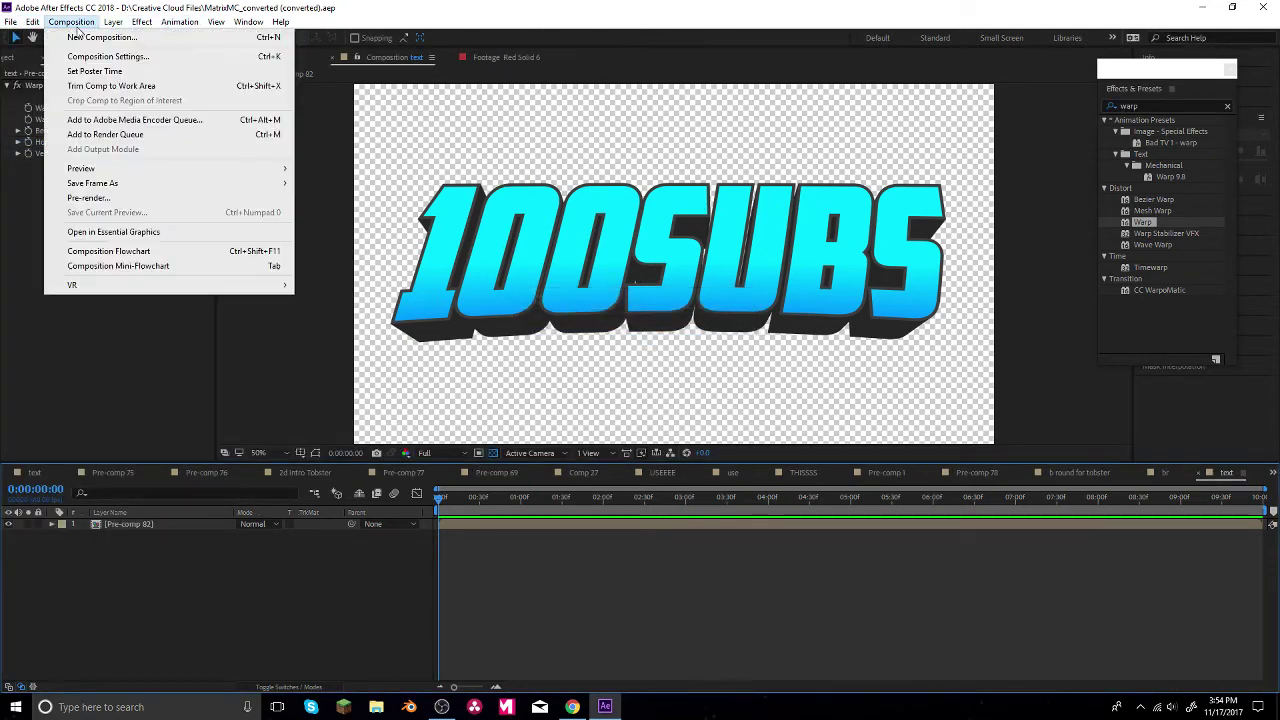
click(8, 58)
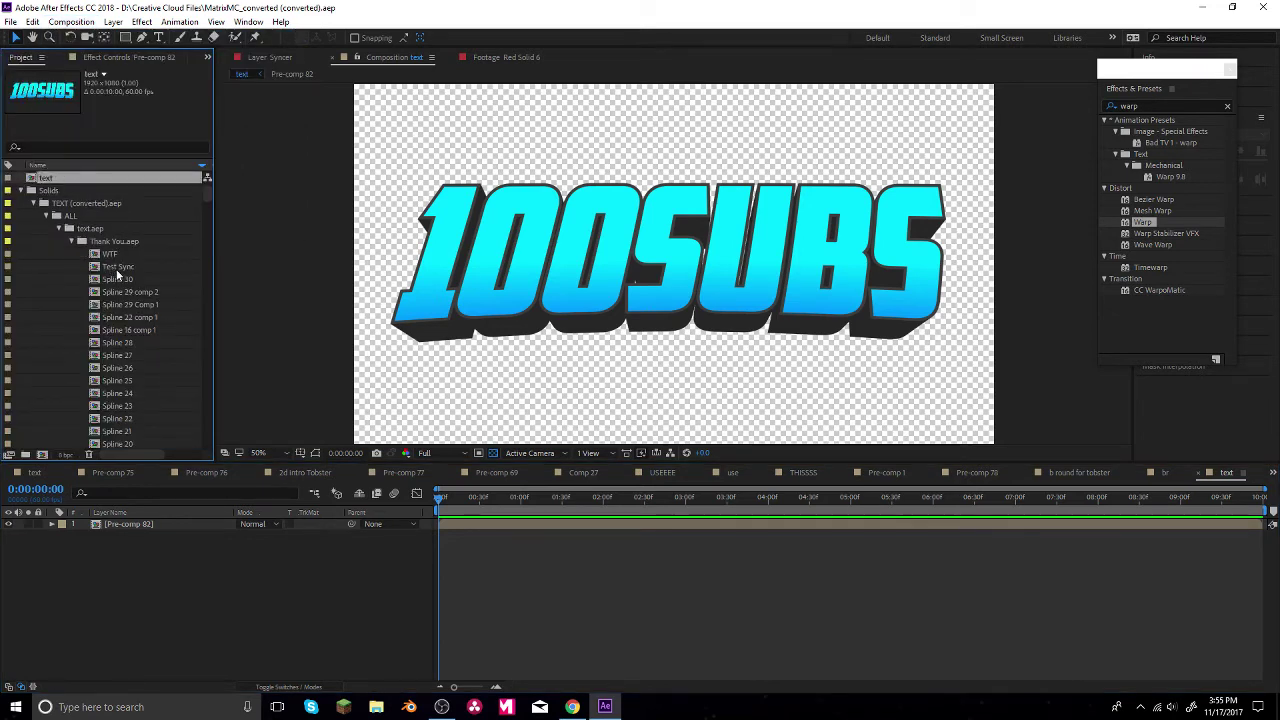
click(43, 145)
text(br)
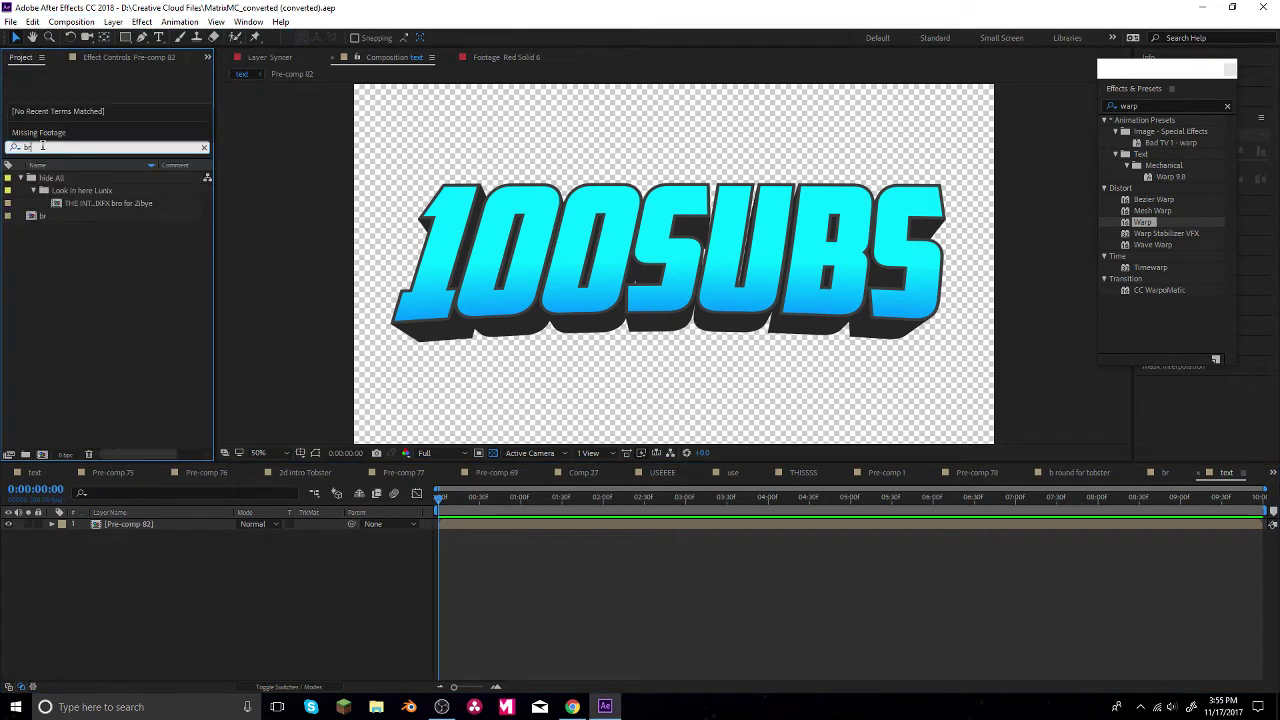
double_click(58, 216)
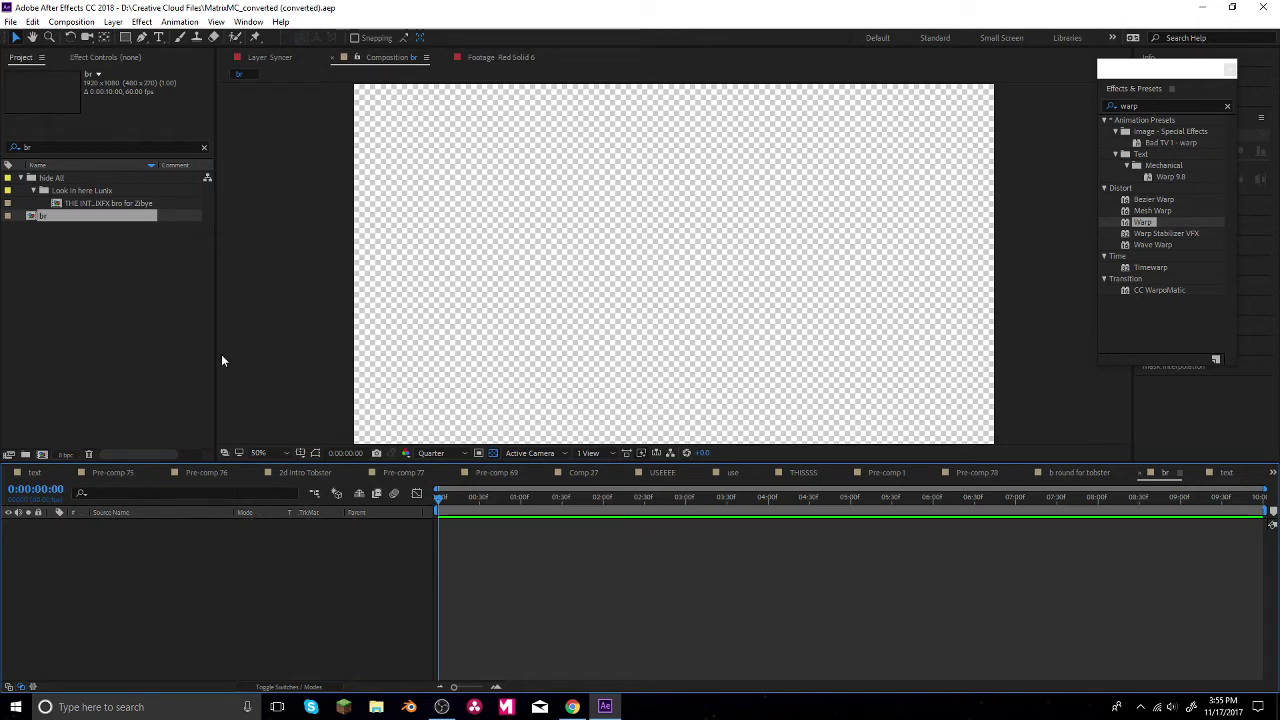
- Activate the Ellipse tool and set its stroke color to white FFFFFF and its fill to None
right_click(251, 536)
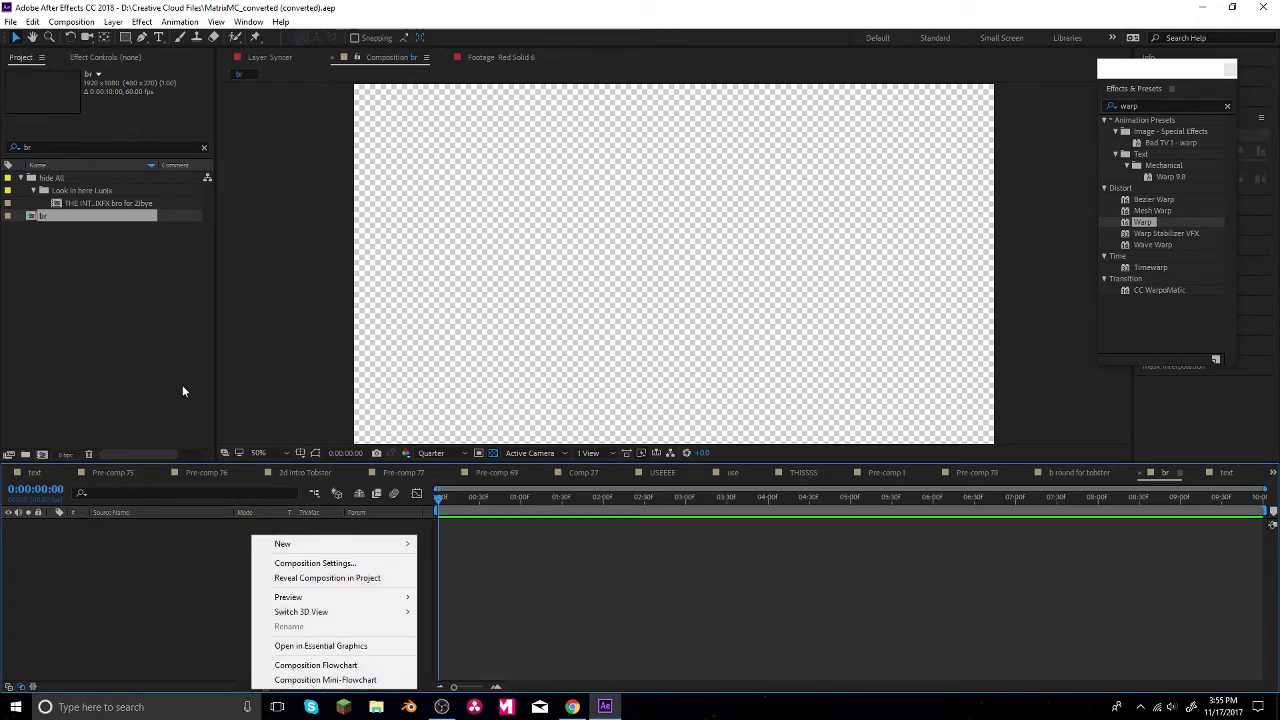
click(125, 37)
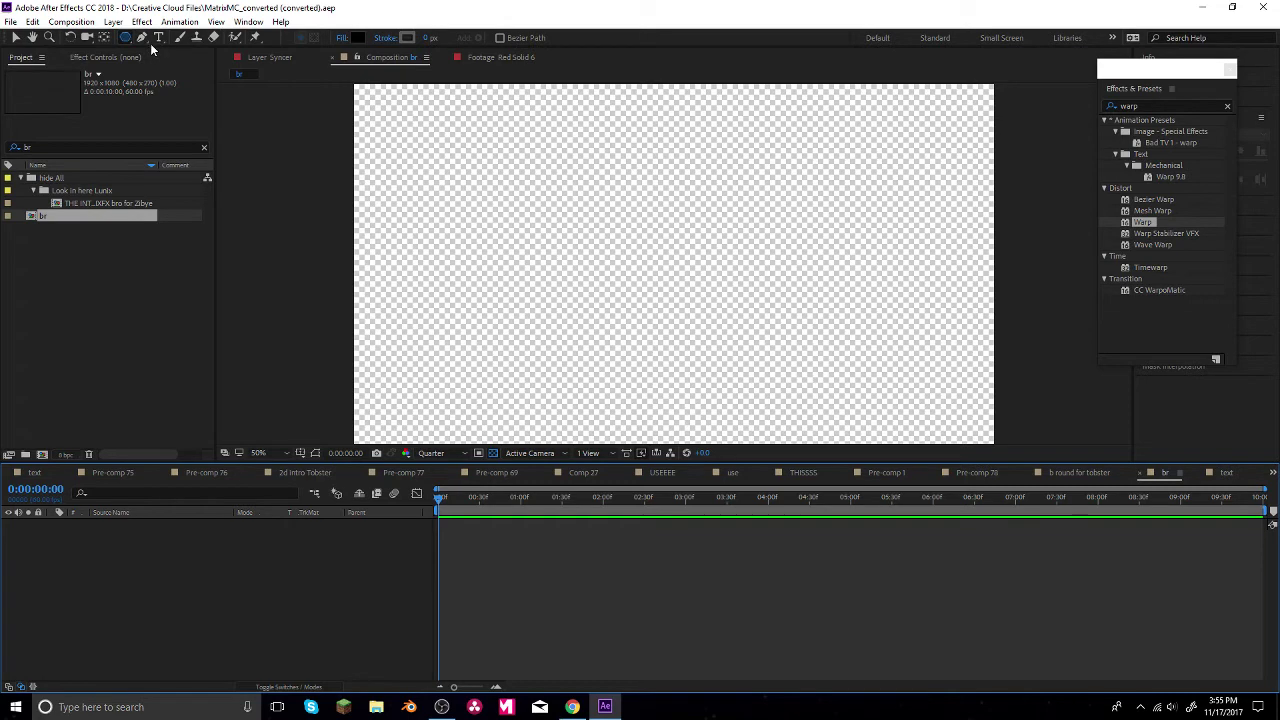
key(q)
click(407, 38)
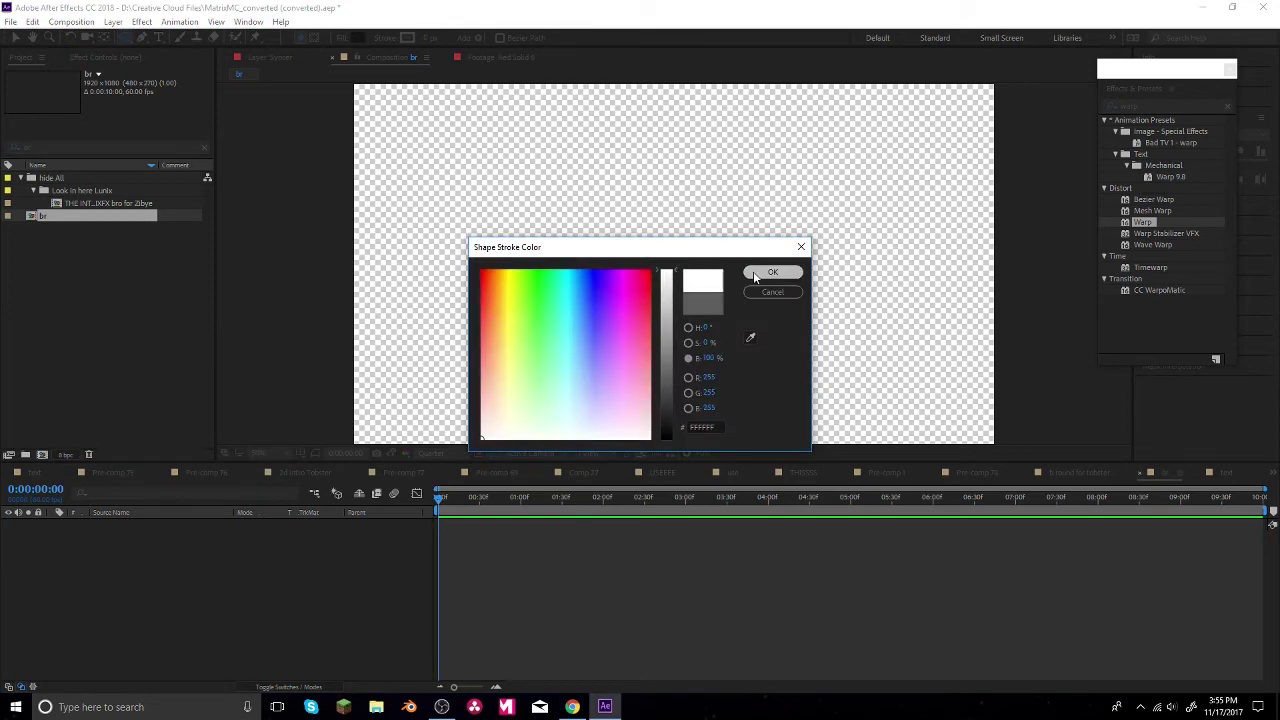
click(772, 272)
click(339, 38)
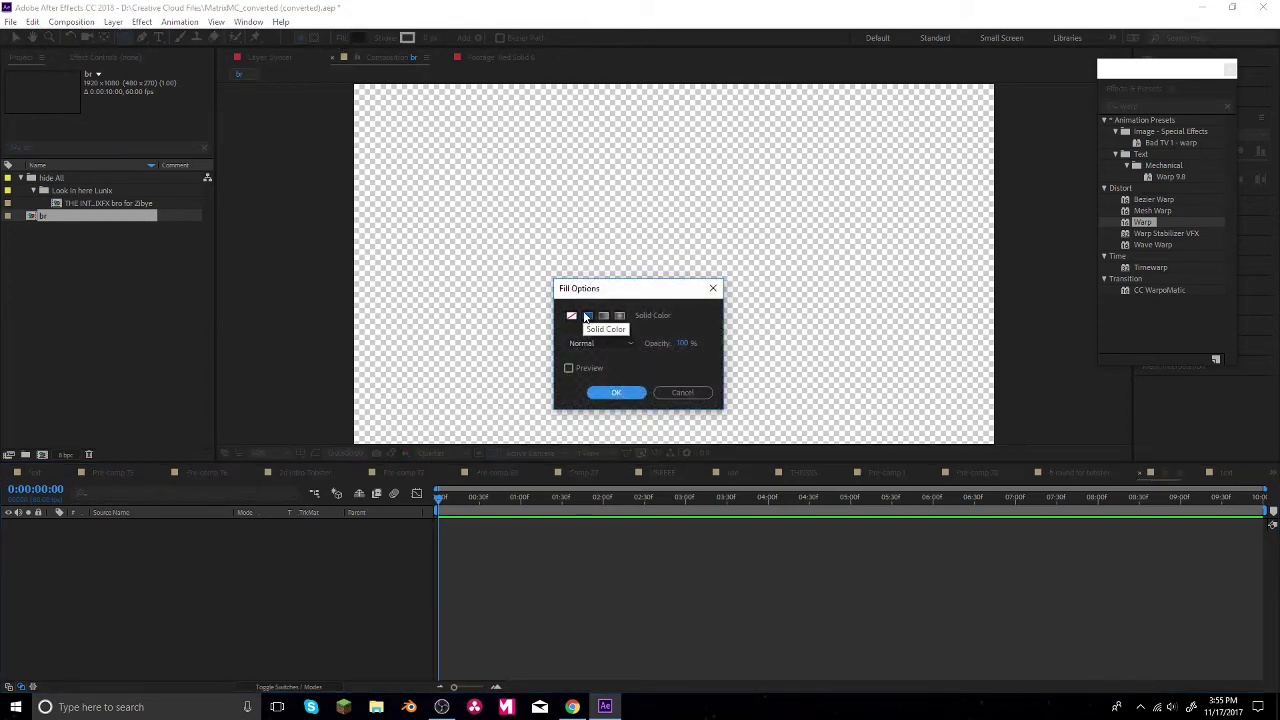
click(571, 315)
click(616, 393)
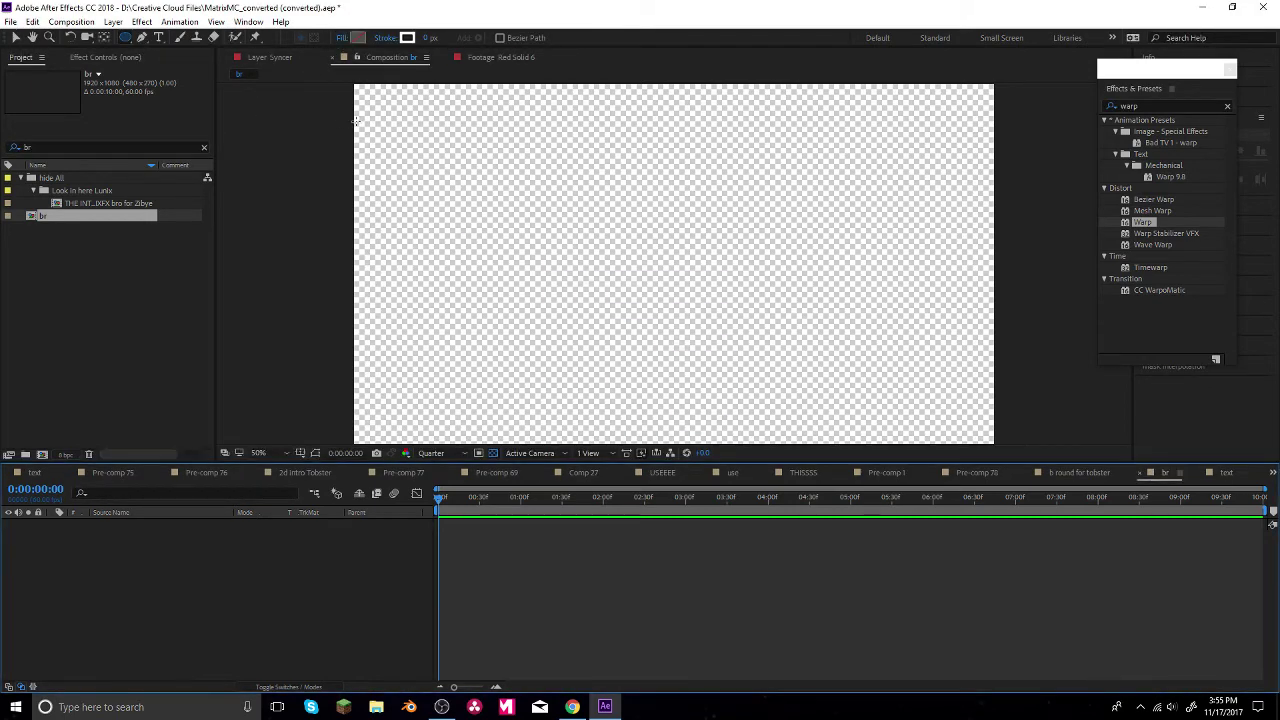
- Draw a small circle near the composition's upper-left corner and set its stroke width to 26 px
mouse_move(371, 101)
mouse_down()
mouse_move(403, 161)
mouse_move(430, 160)
mouse_up()
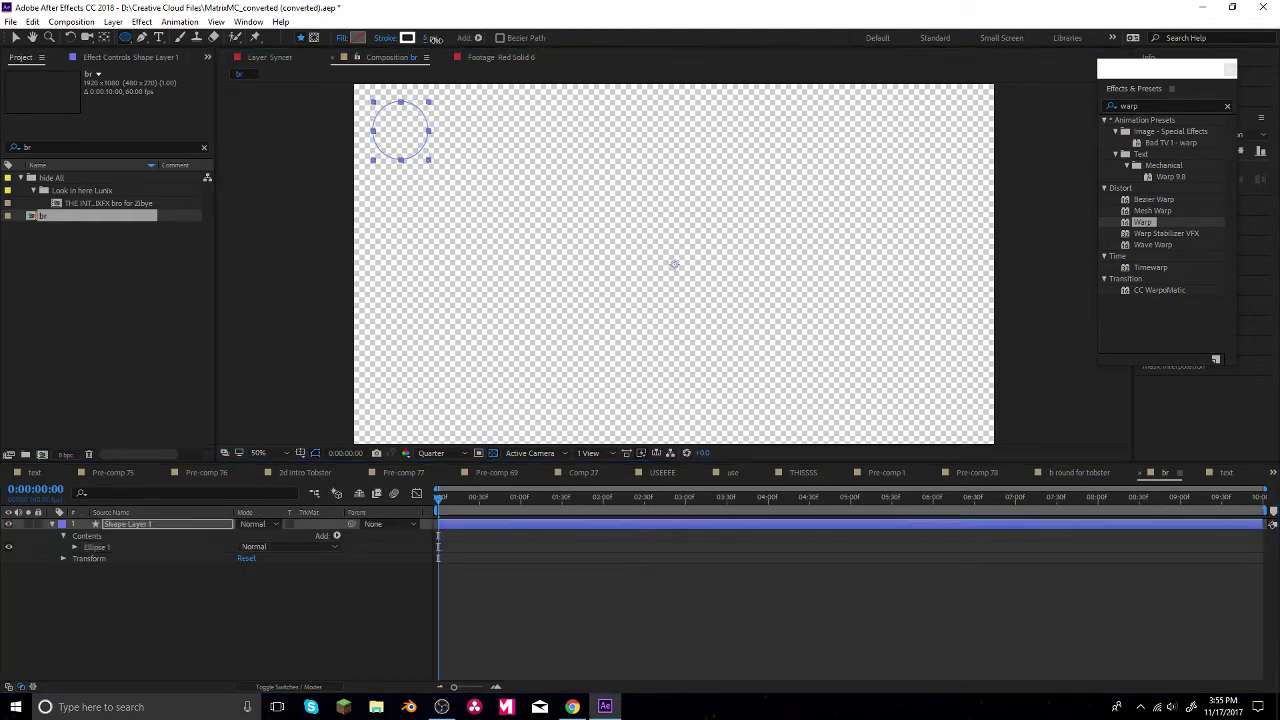
drag(455, 48, 457, 48)
key(space)
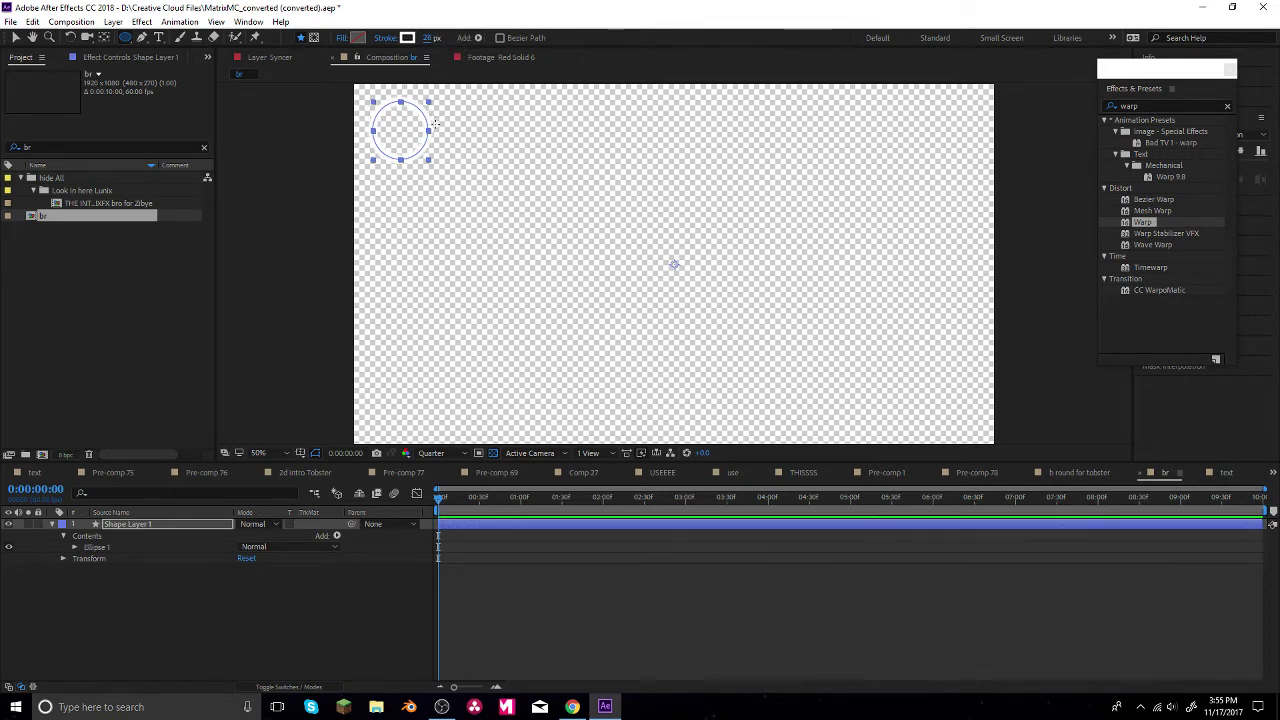
key(space)
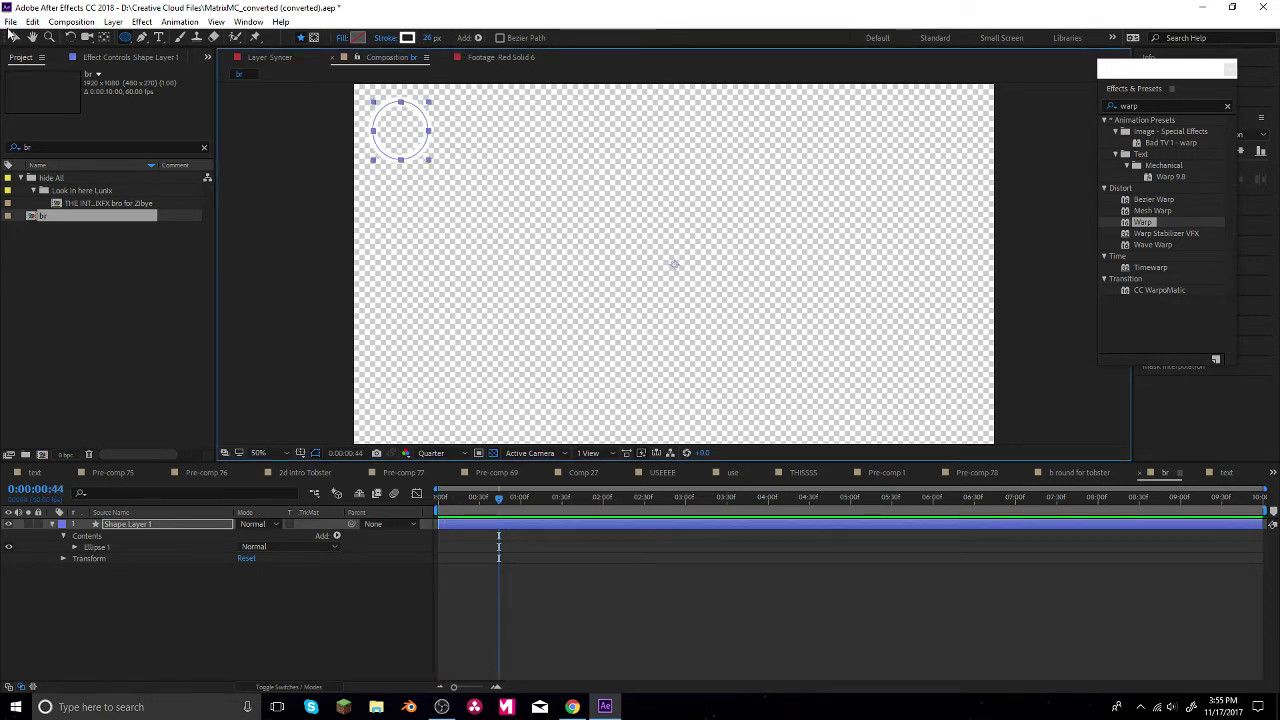
- Move the circle closer to the upper-left corner of the composition with the Selection tool
click(15, 37)
drag(415, 117, 406, 103)
click(122, 529)
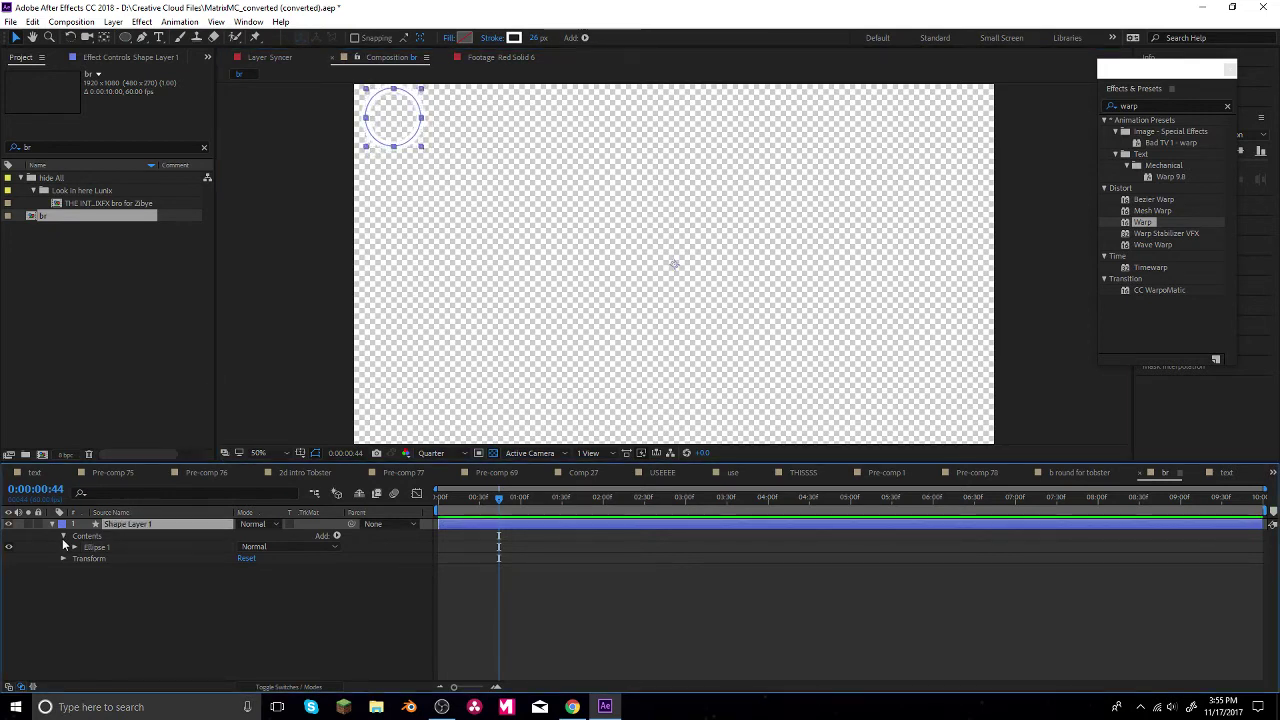
- Add a Repeater to the circle's shape layer and expand its transform properties
click(63, 536)
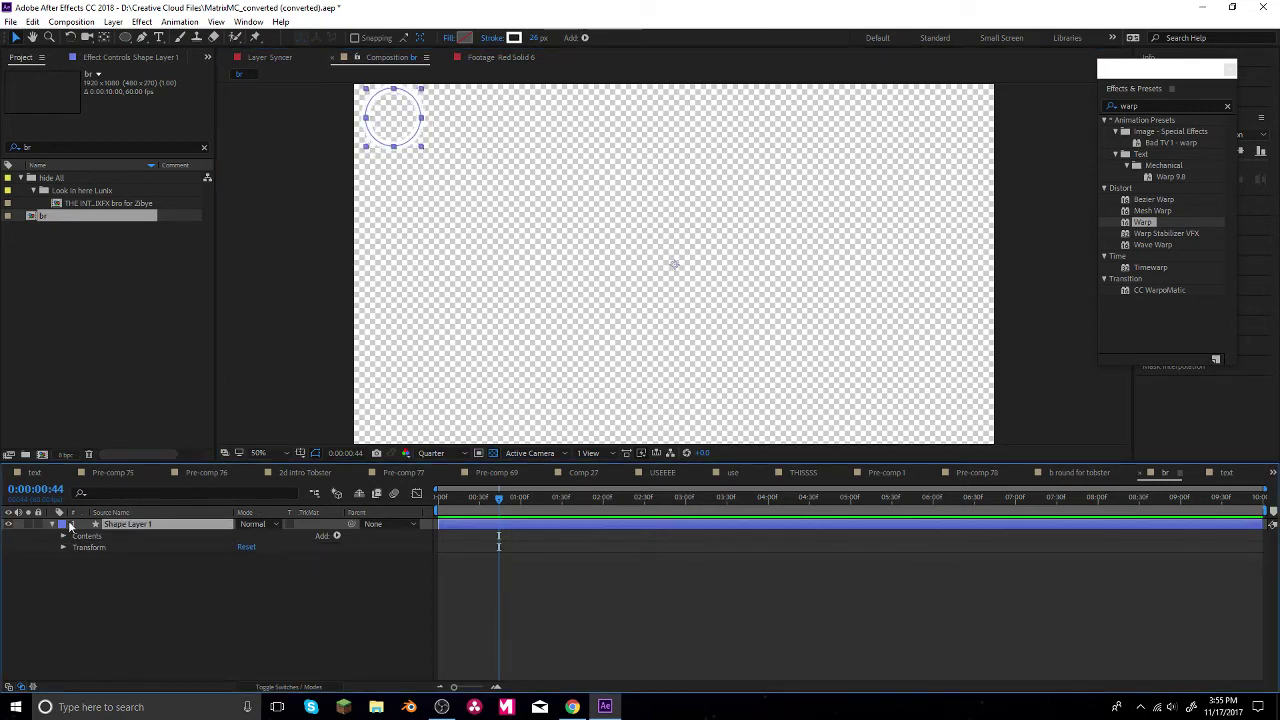
click(337, 536)
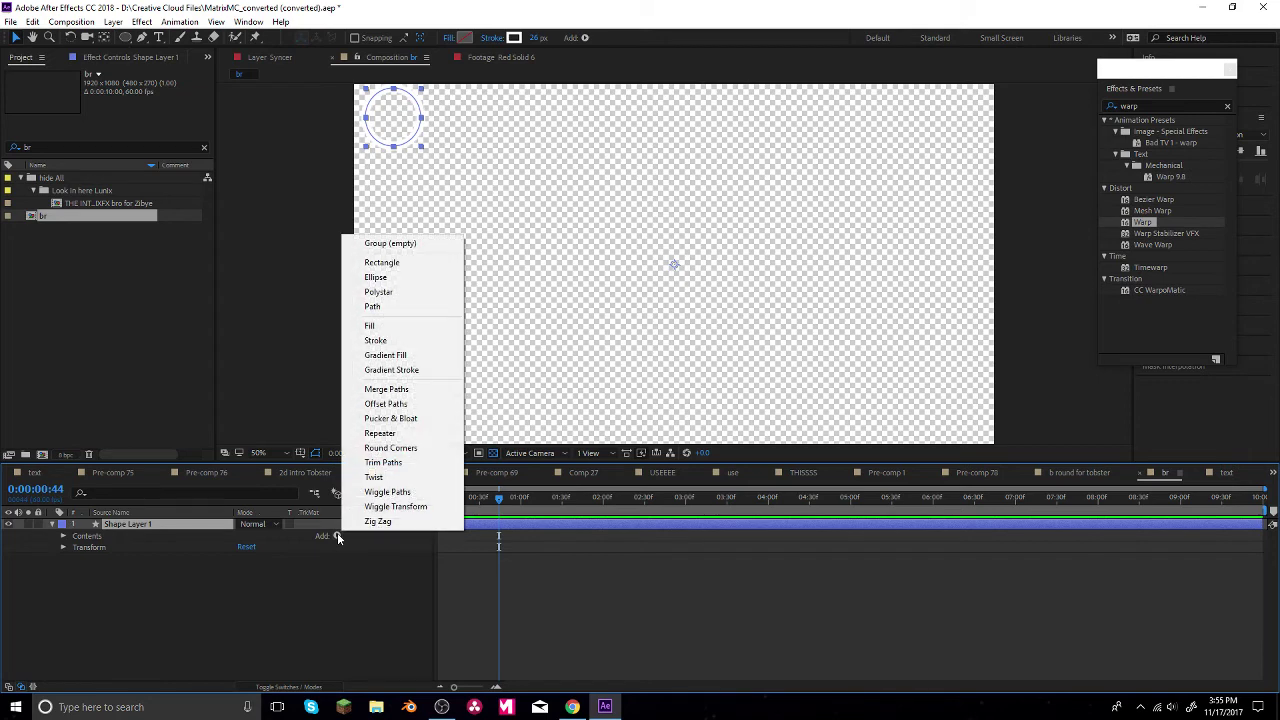
click(379, 434)
click(74, 558)
click(86, 605)
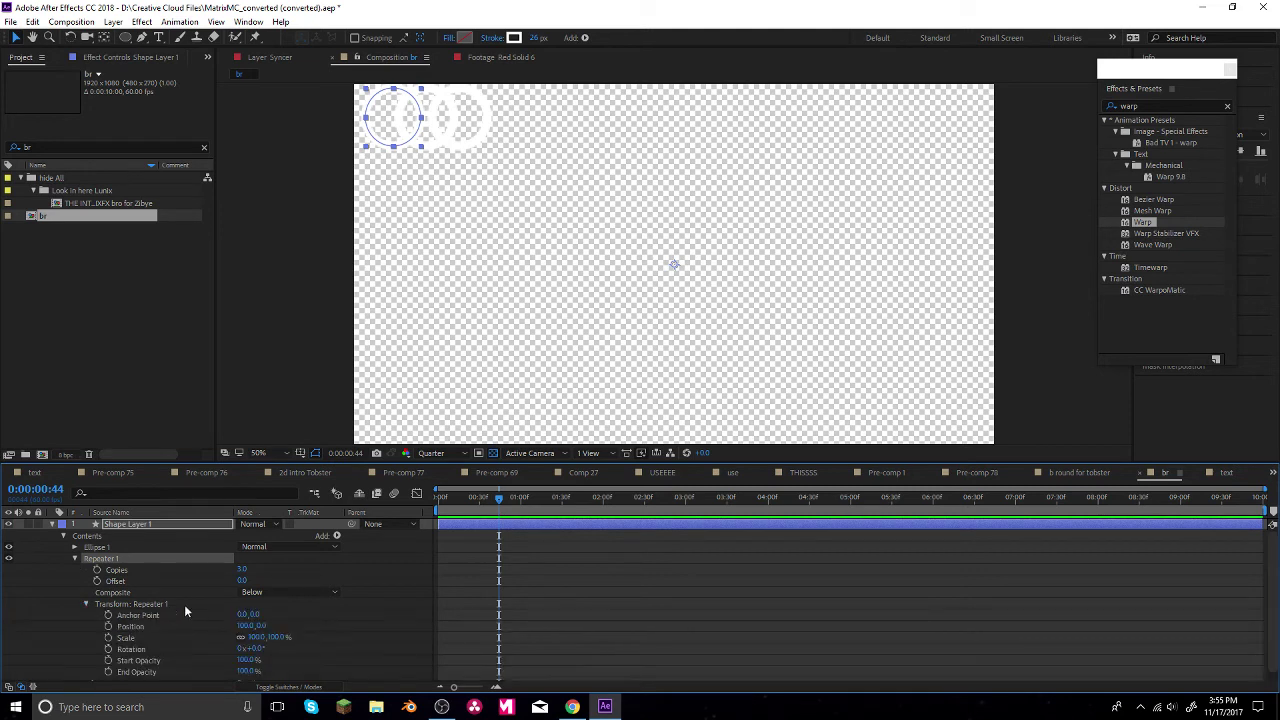
- Set the first repeater's position to 241, 0 and its copies to 240 to form a row of spaced circles
click(268, 625)
drag(268, 624, 237, 592)
key(ctrl+z)
drag(245, 625, 342, 636)
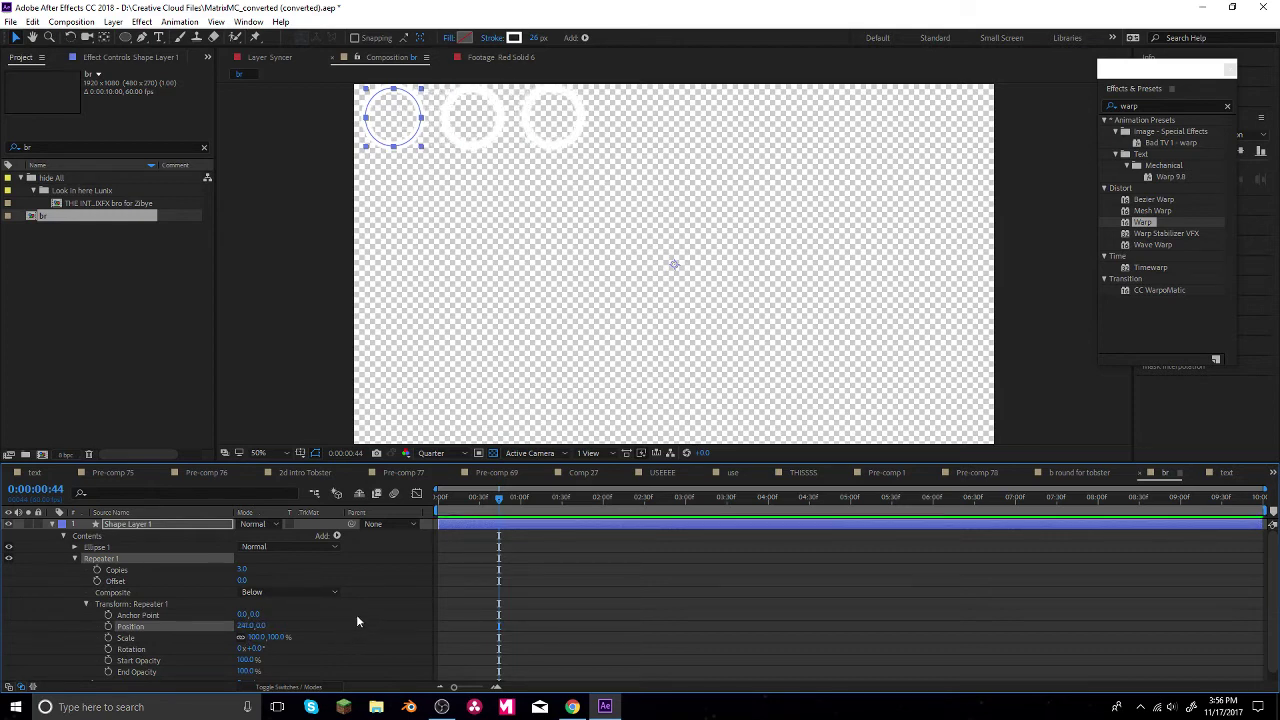
mouse_move(243, 569)
mouse_down()
mouse_move(262, 569)
mouse_move(251, 569)
mouse_up()
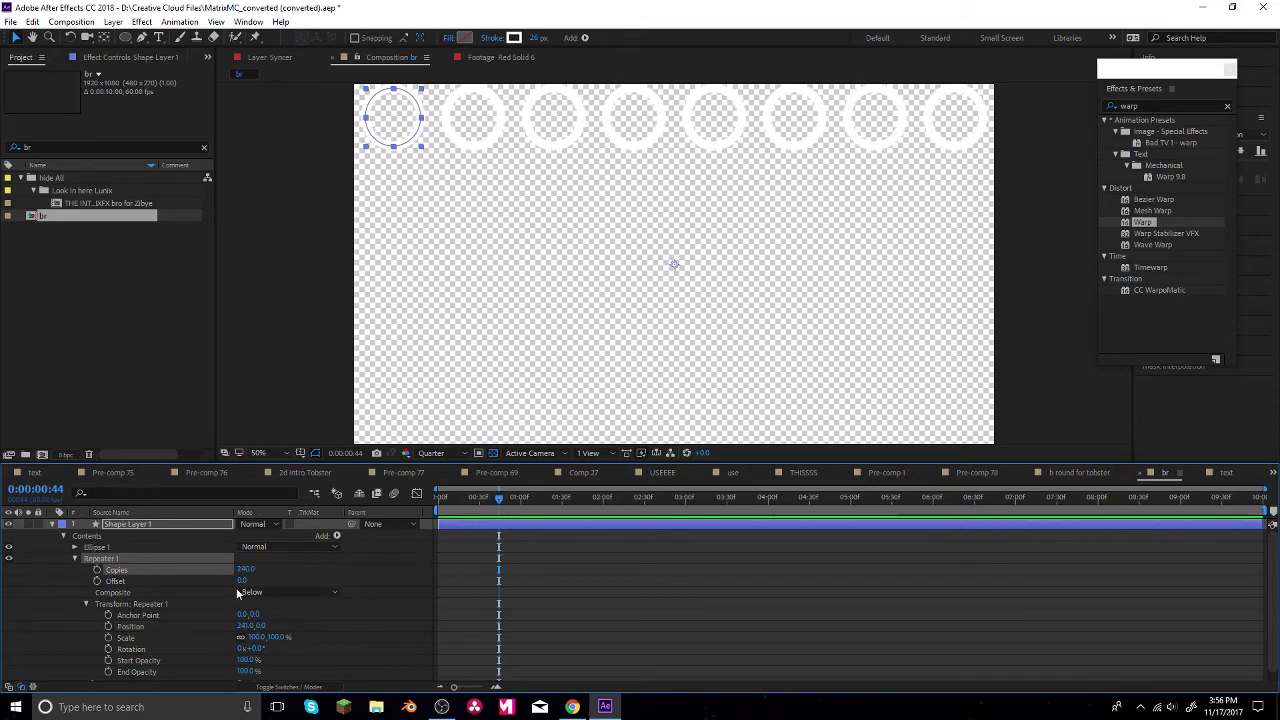
key(space)
key(space)
- Add a second Repeater to the shape layer and expand its transform properties
click(63, 537)
click(336, 535)
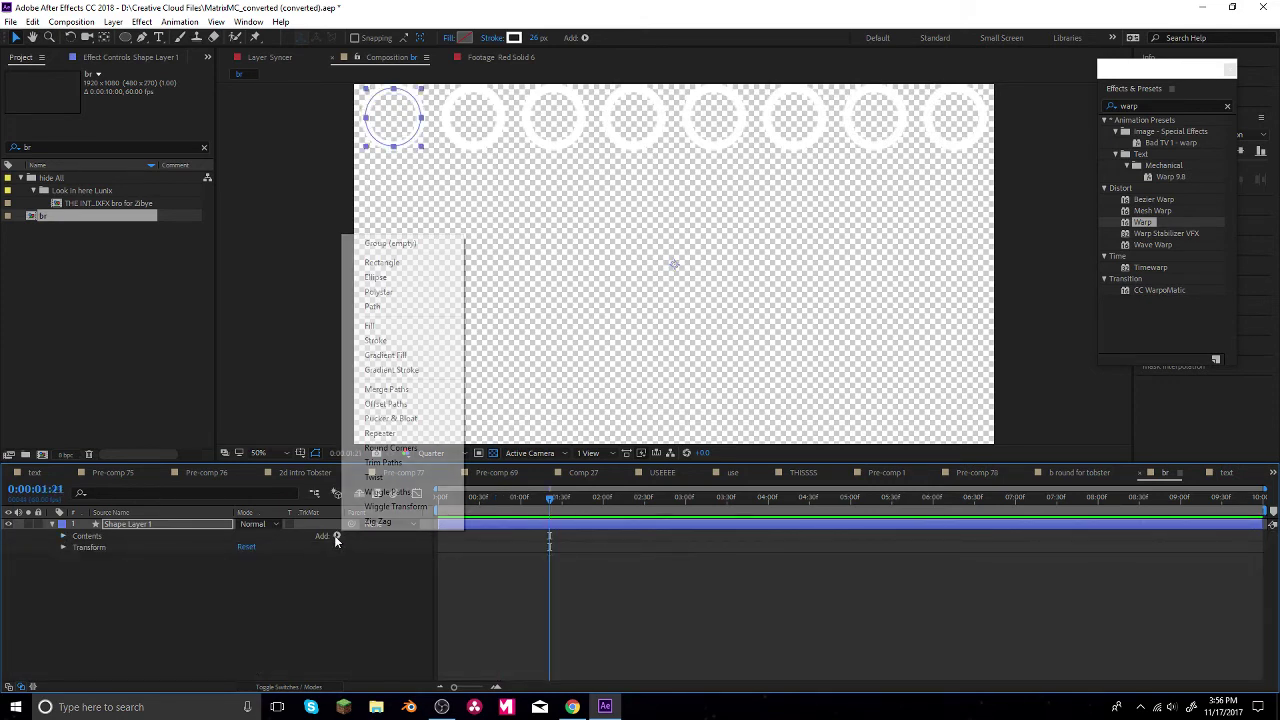
click(380, 433)
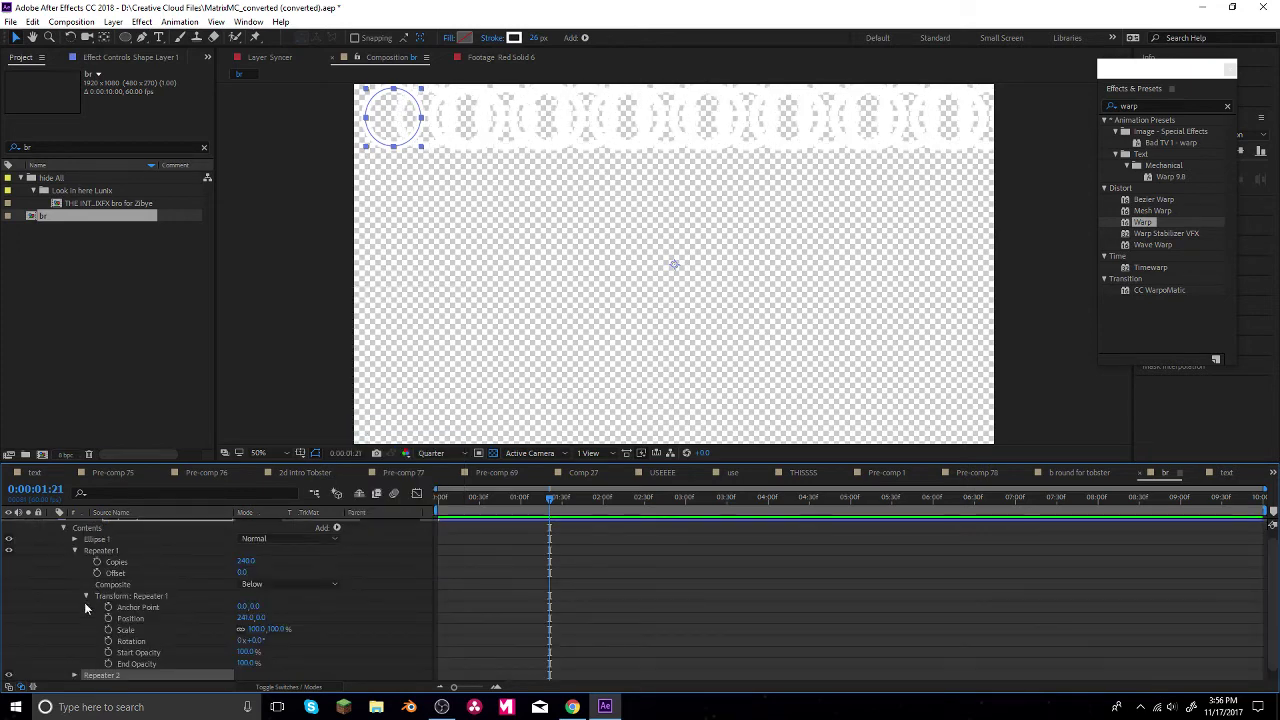
click(74, 676)
click(84, 676)
- Set the second repeater's position to 6, 235 and its copies to 35 to stack the rows down the frame
drag(268, 641, 218, 640)
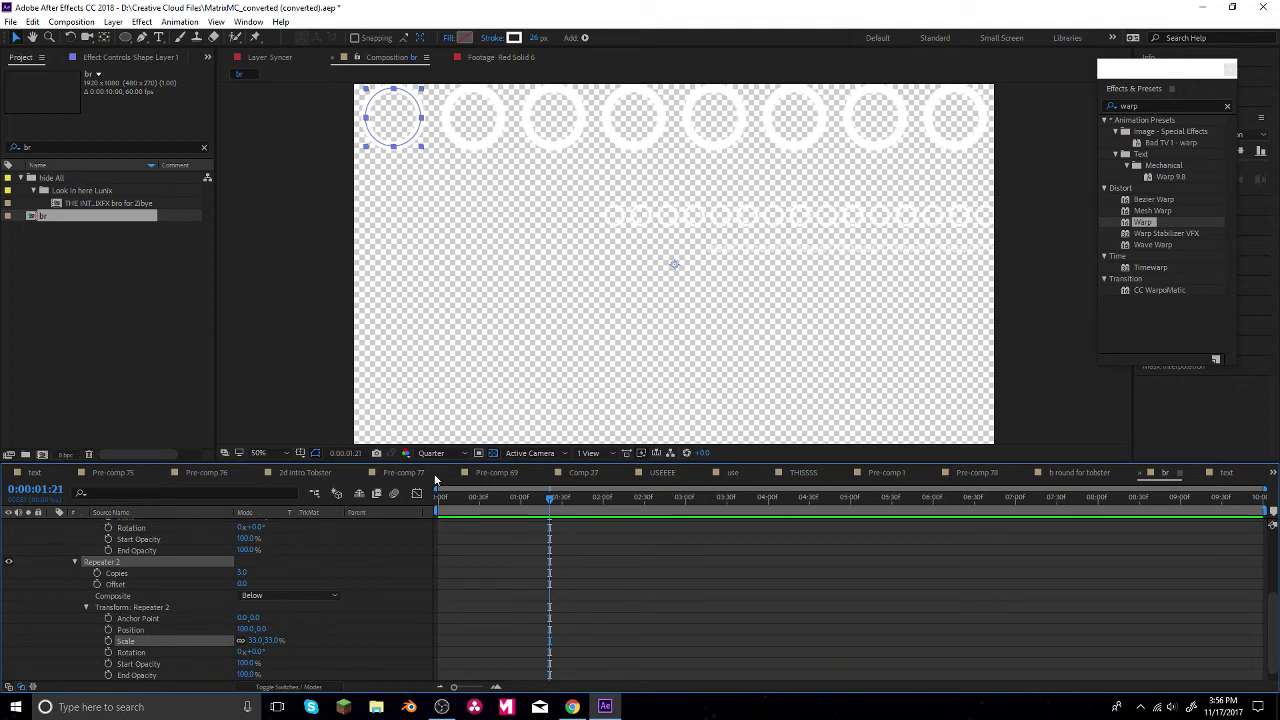
key(ctrl+z)
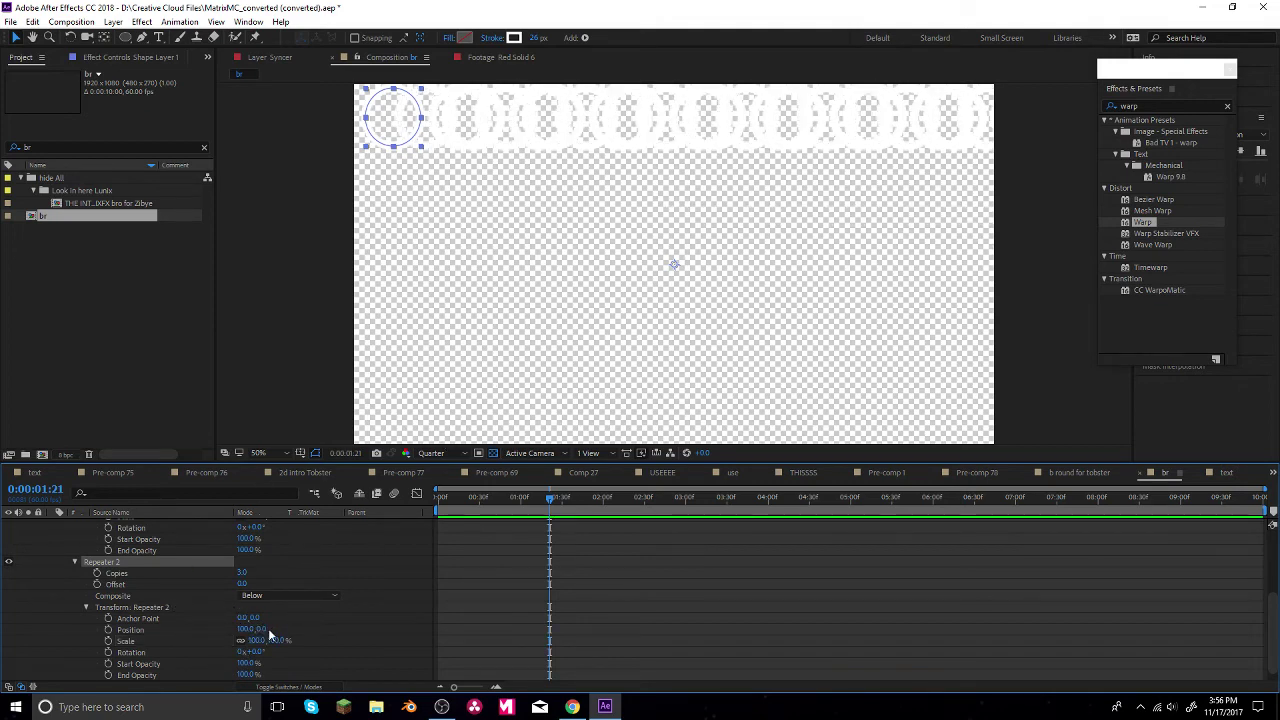
drag(256, 631, 425, 621)
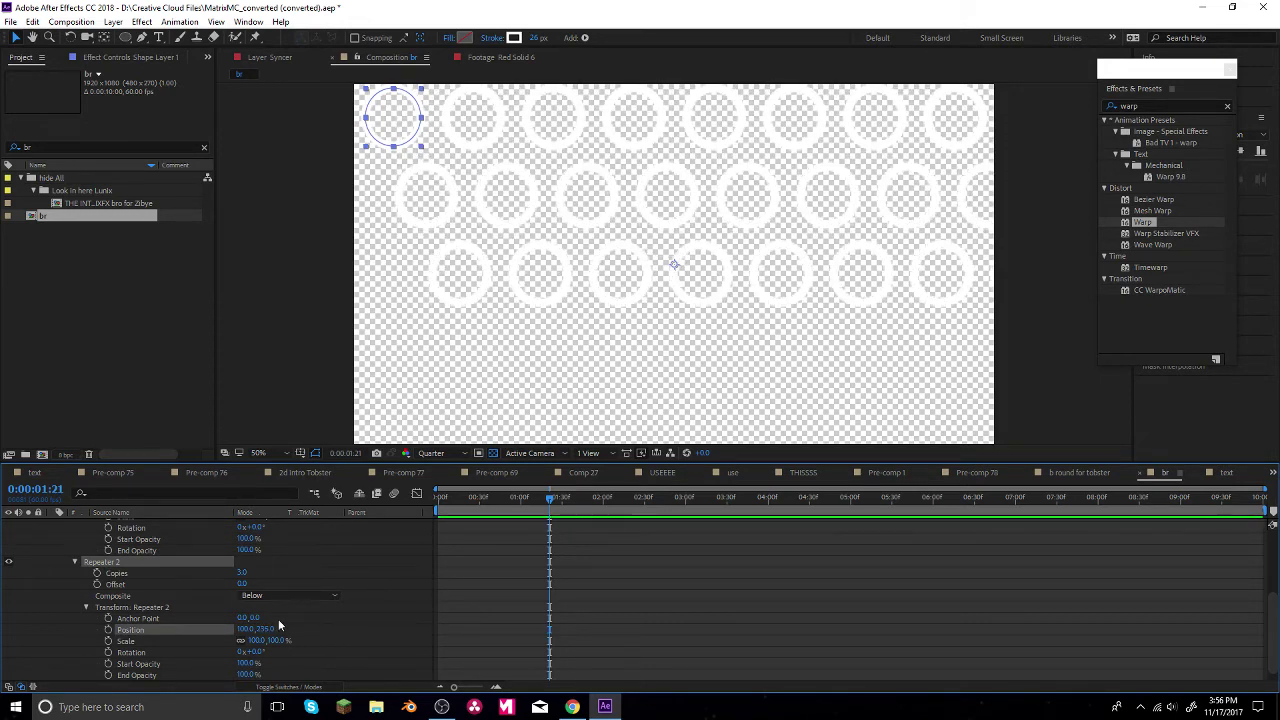
drag(245, 629, 184, 636)
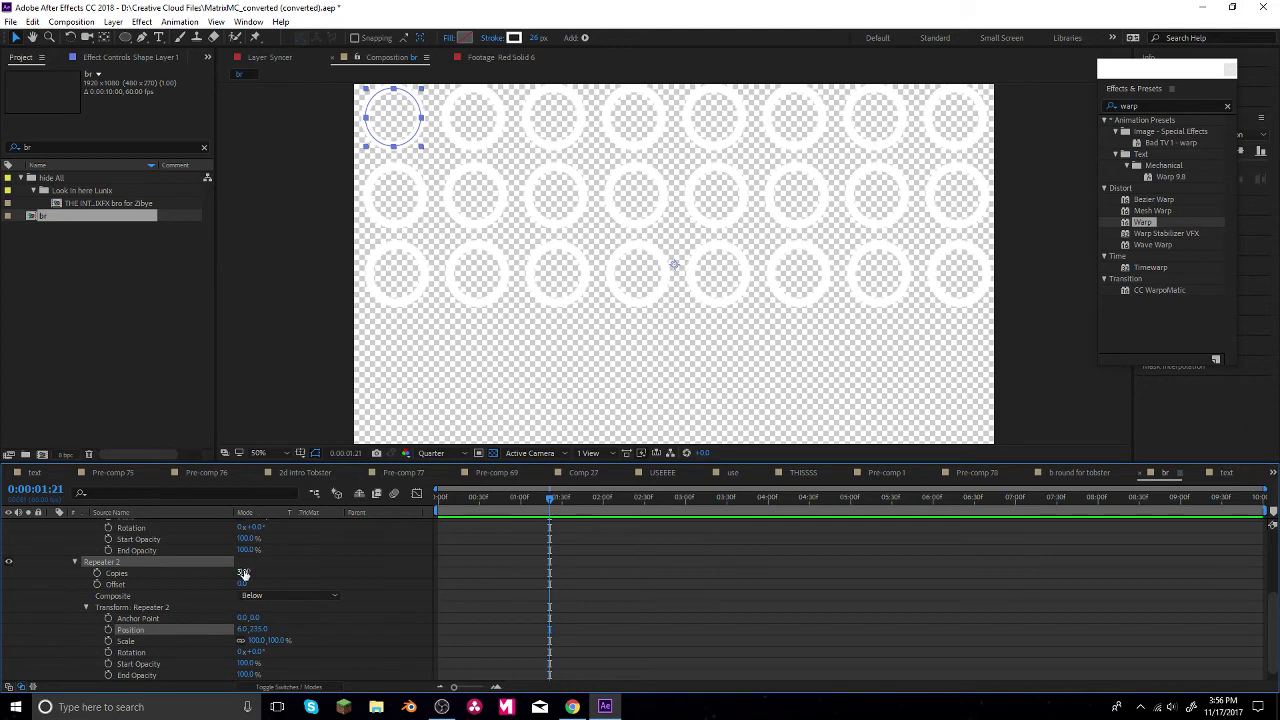
drag(243, 574, 269, 580)
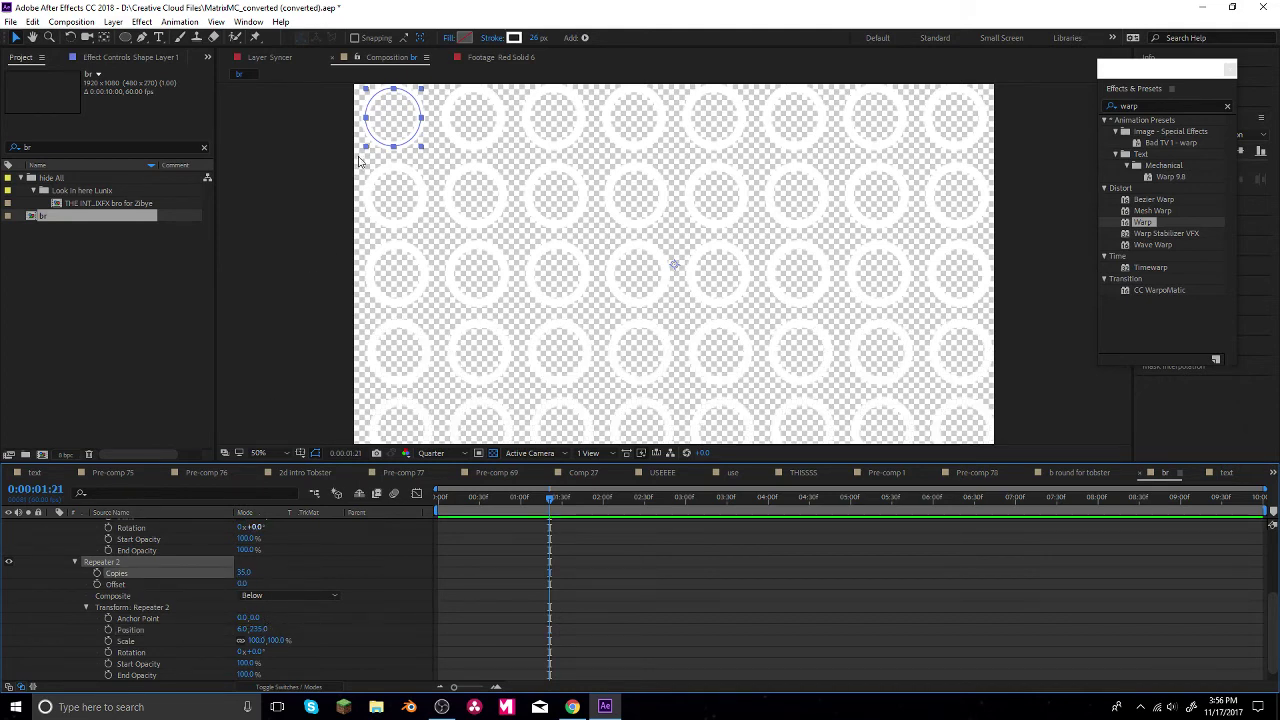
- Shift the circle pattern slightly left past the composition's edge and collapse both repeaters' properties
drag(388, 127, 361, 127)
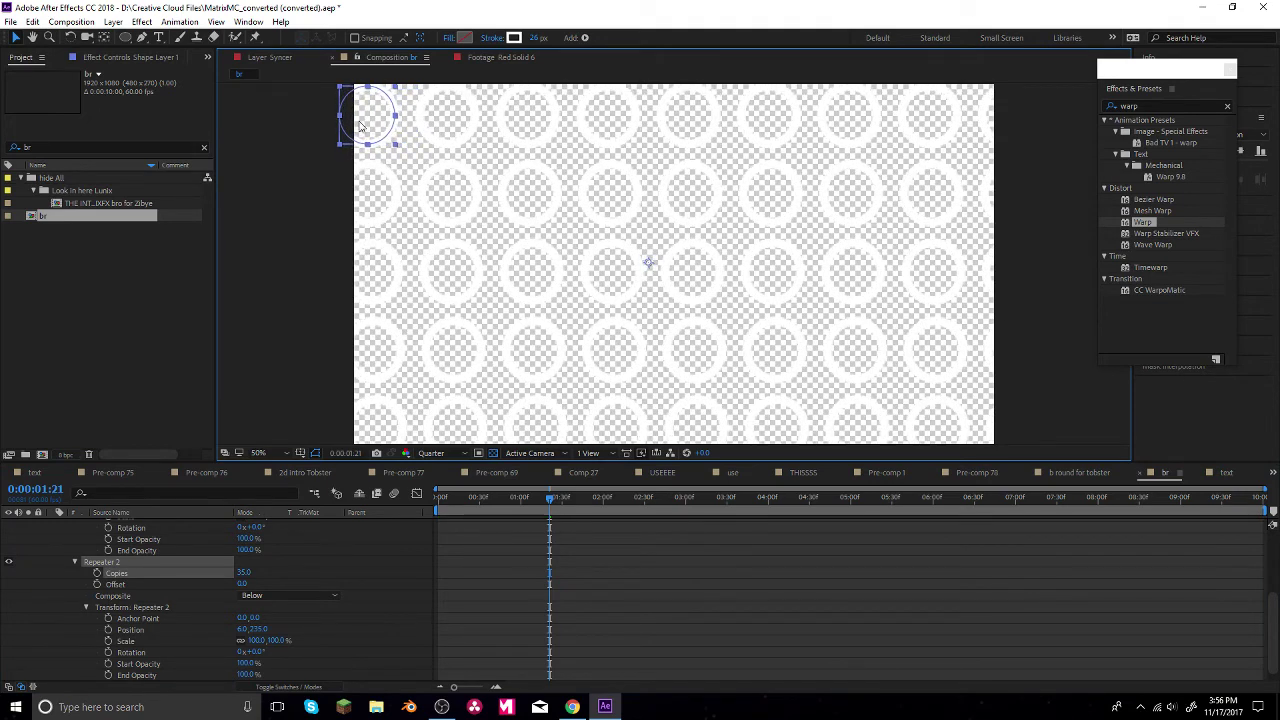
click(74, 566)
scroll(74, 571, up, 5)
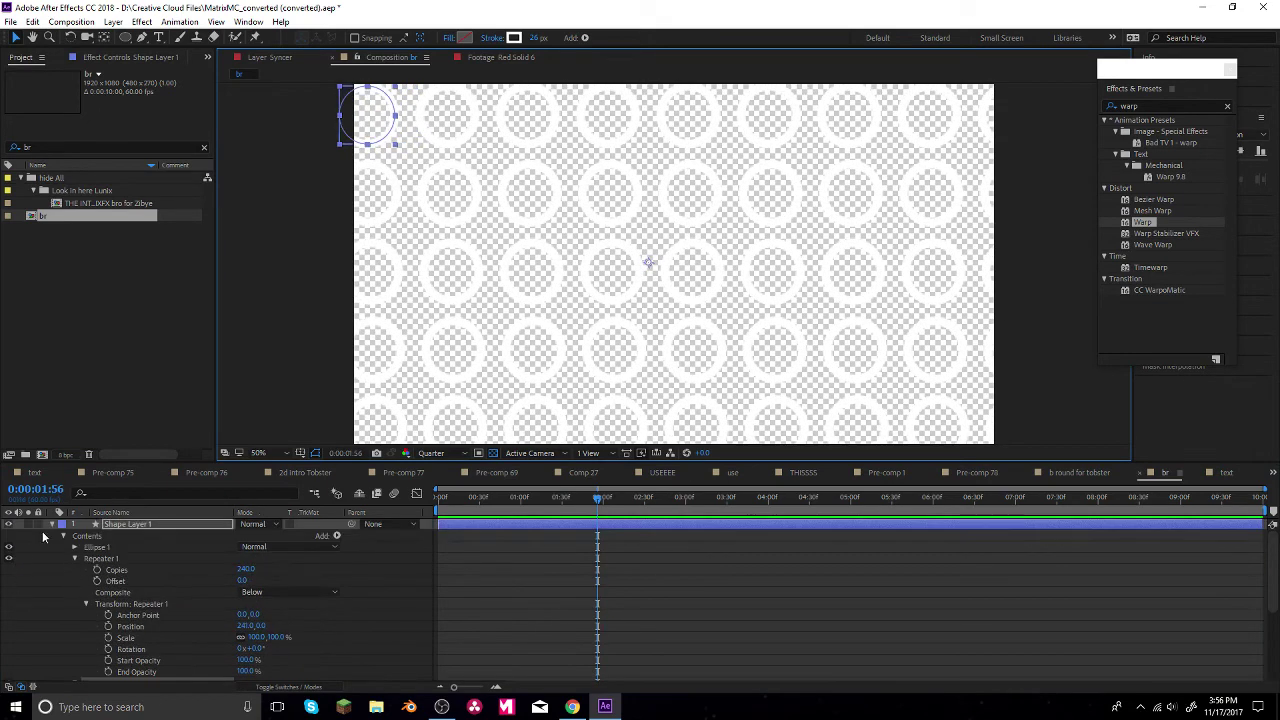
click(50, 524)
click(51, 524)
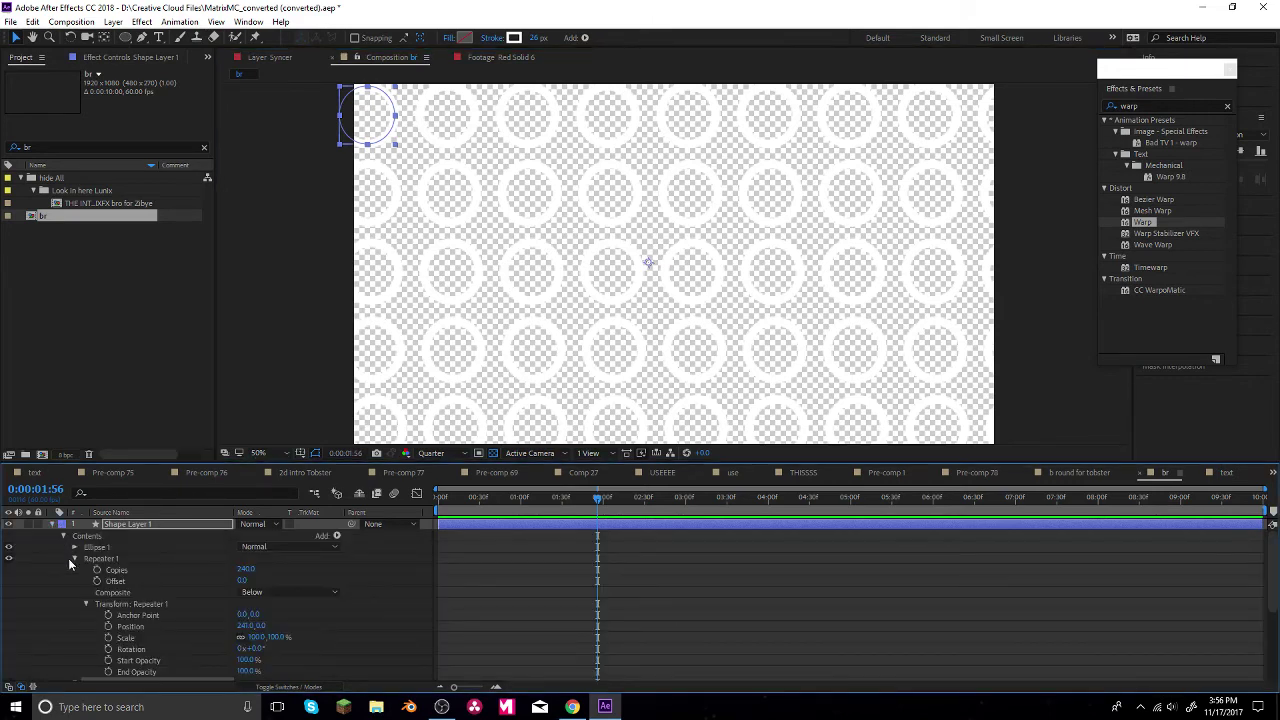
click(73, 563)
key(ctrl+d)
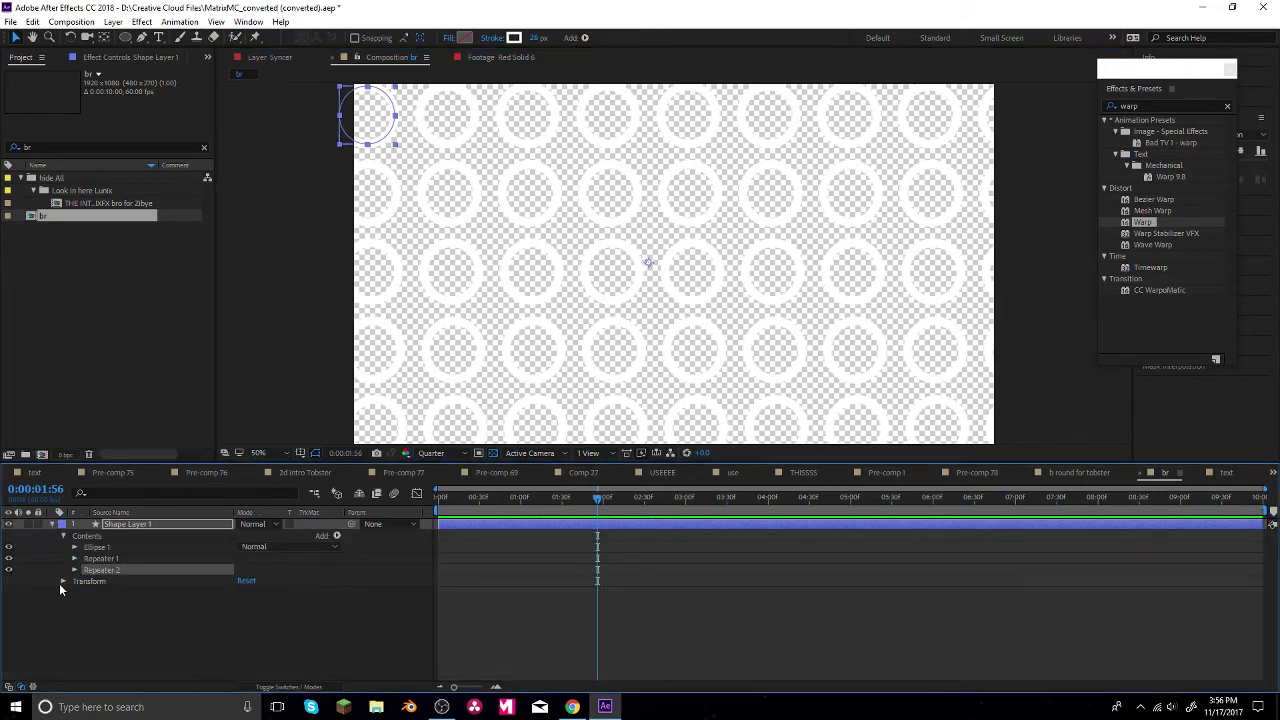
- Set the shape layer's opacity to 60% and return the playhead to the start of the composition
click(62, 582)
drag(247, 640, 219, 636)
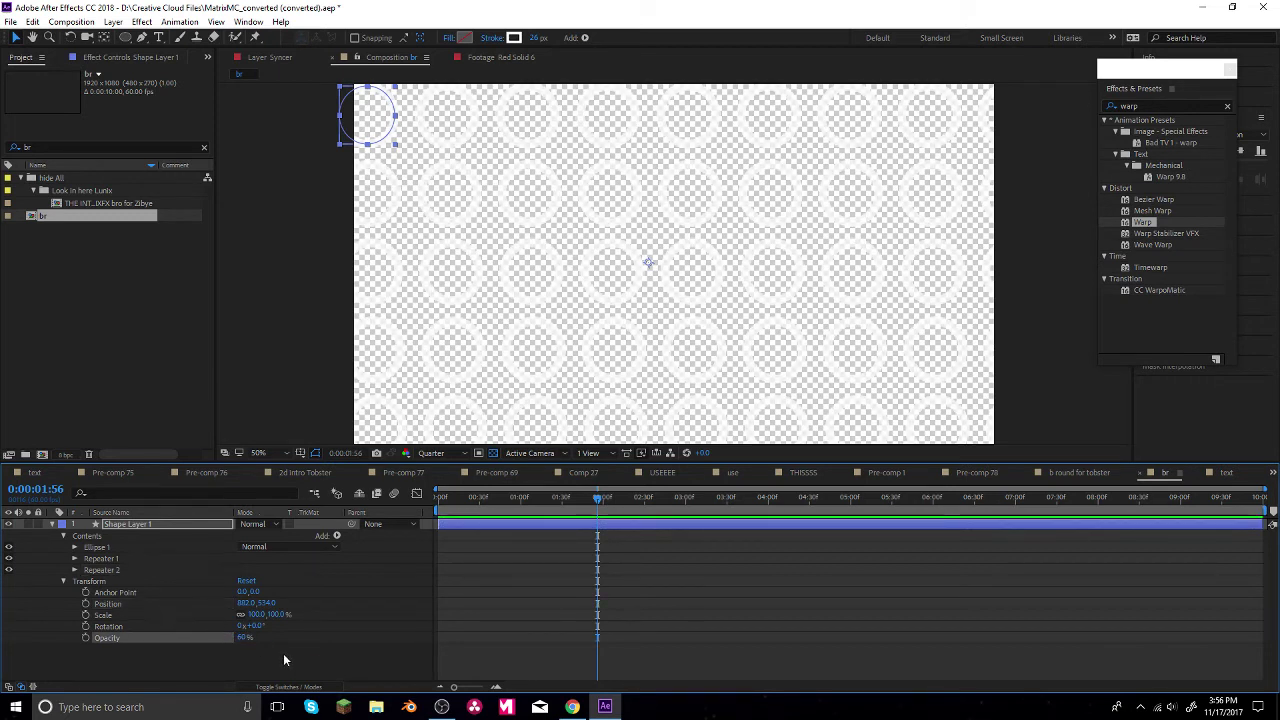
drag(598, 514, 438, 514)
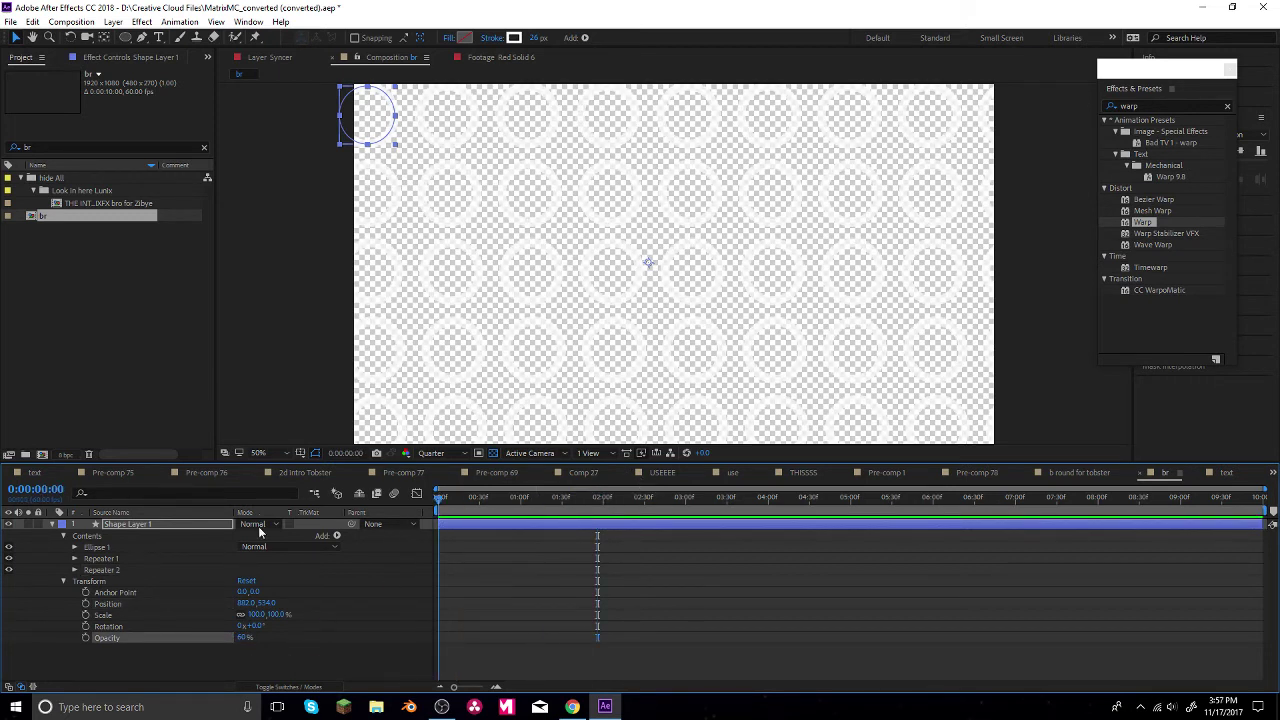
click(58, 588)
click(62, 581)
click(63, 581)
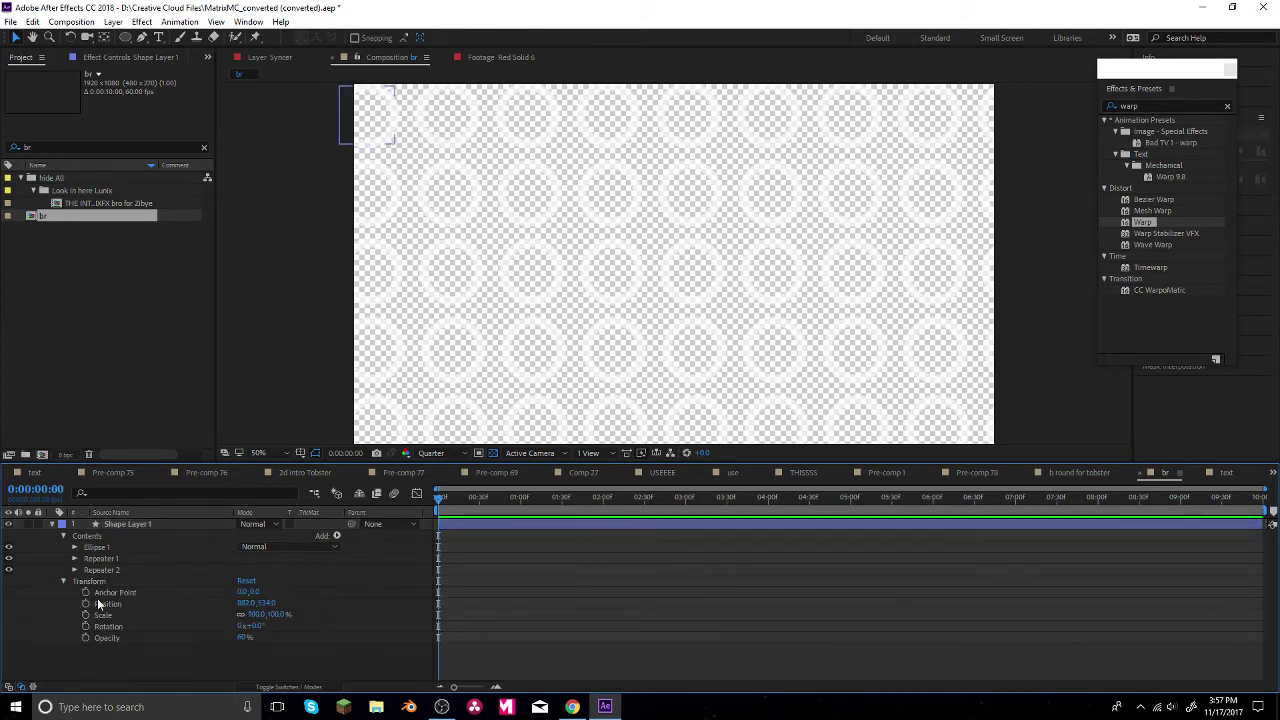
- Keyframe the shape layer's position at the first frame and set it to 159, 534 at the last frame
click(86, 604)
key(End)
click(245, 604)
text(480)
key(Return)
click(255, 614)
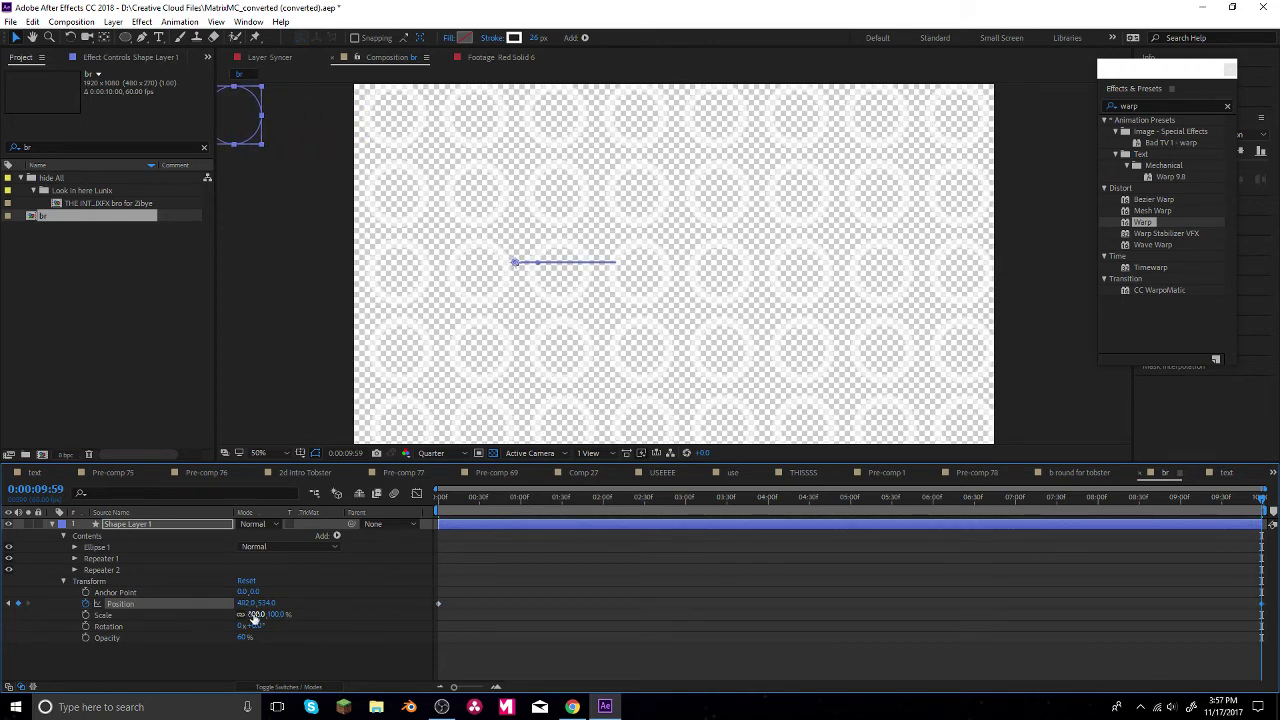
drag(245, 604, 415, 455)
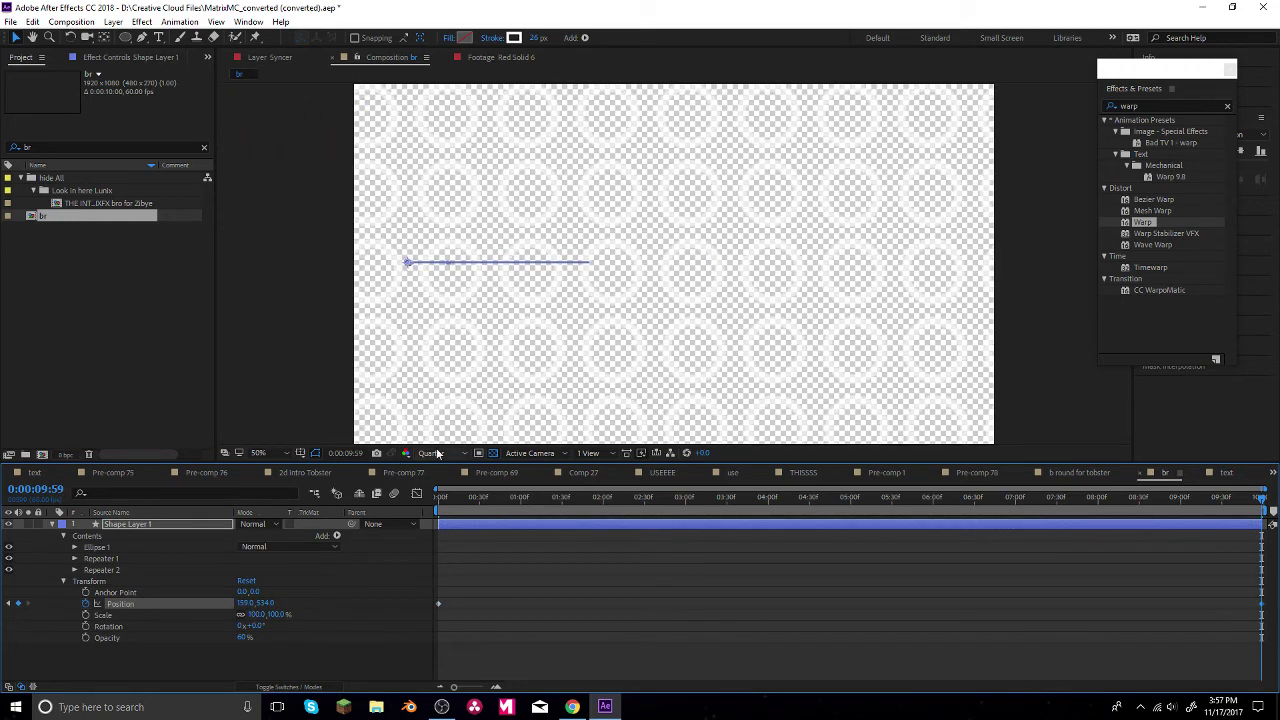
- Preview the pattern's sideways movement from the start and collapse the shape layer
click(445, 500)
key(space)
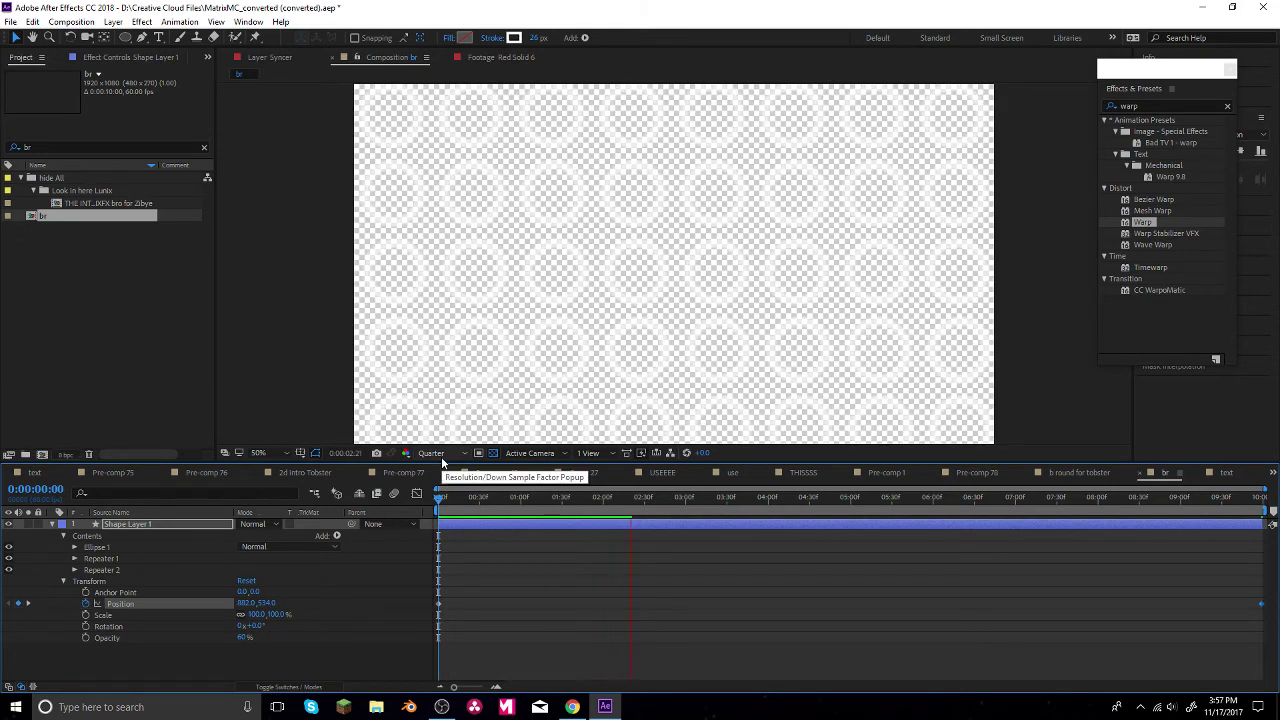
key(space)
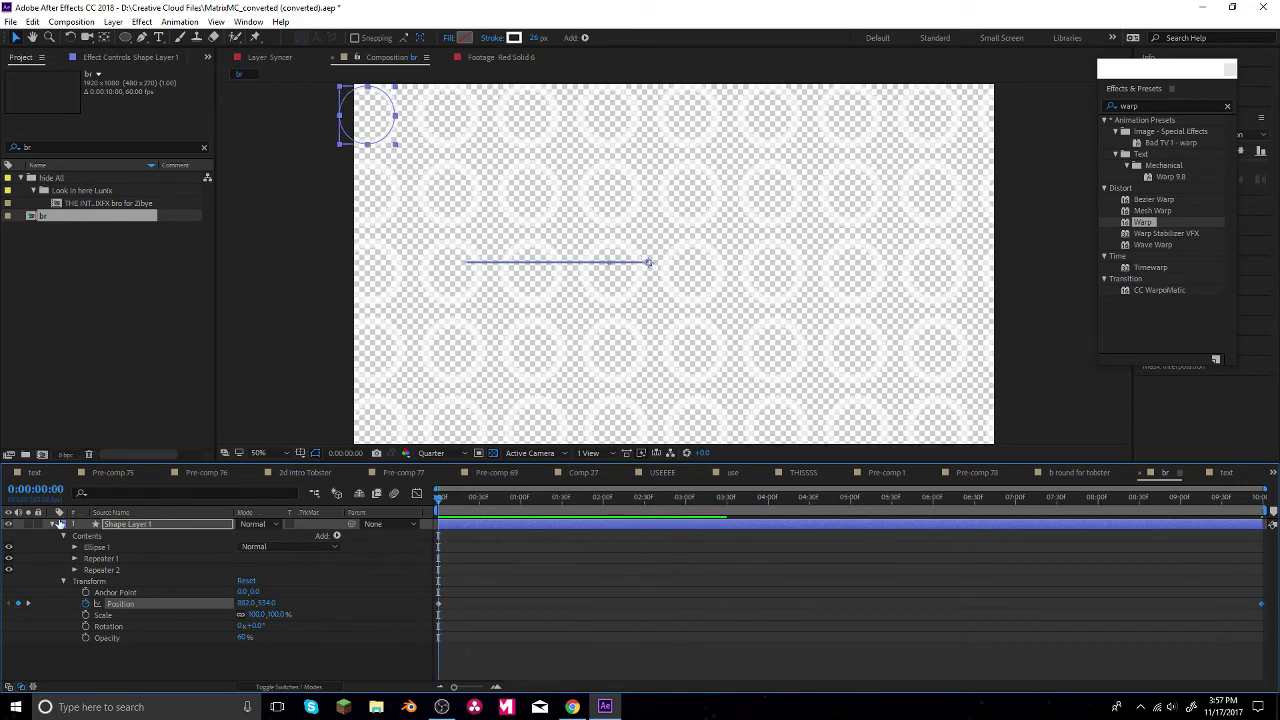
click(53, 524)
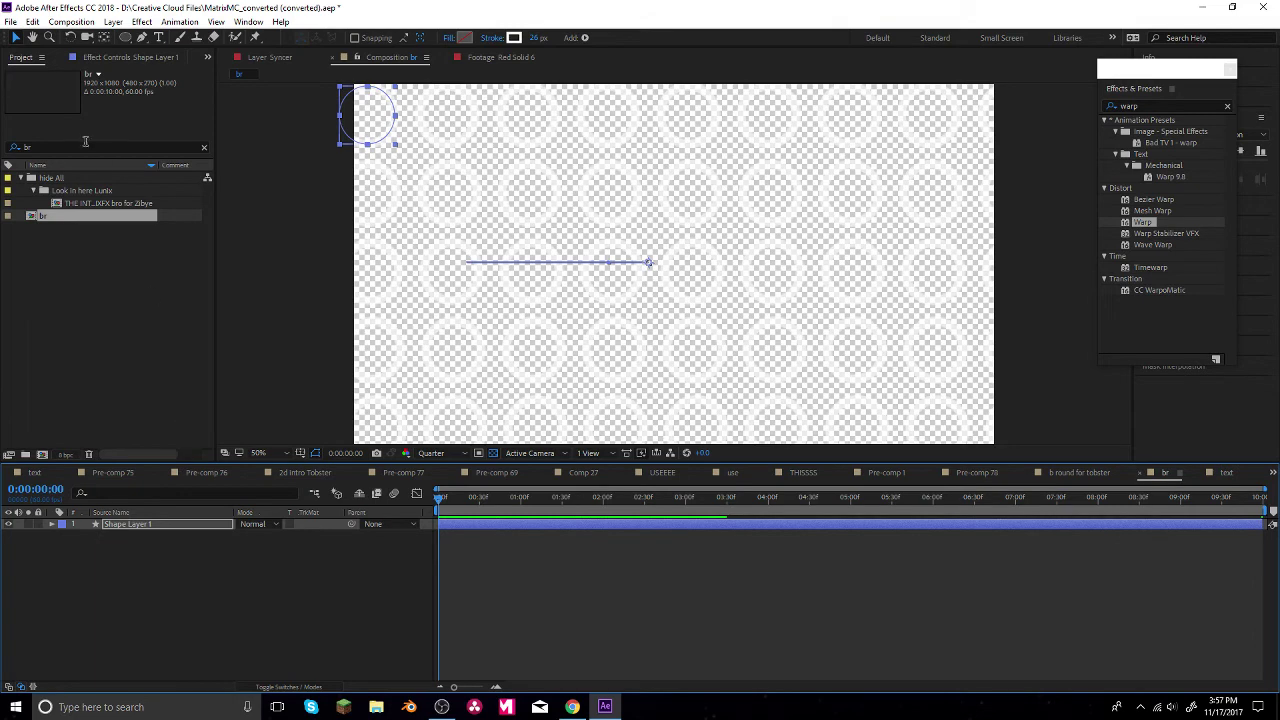
- Search the project items for "aro"
click(59, 162)
click(37, 147)
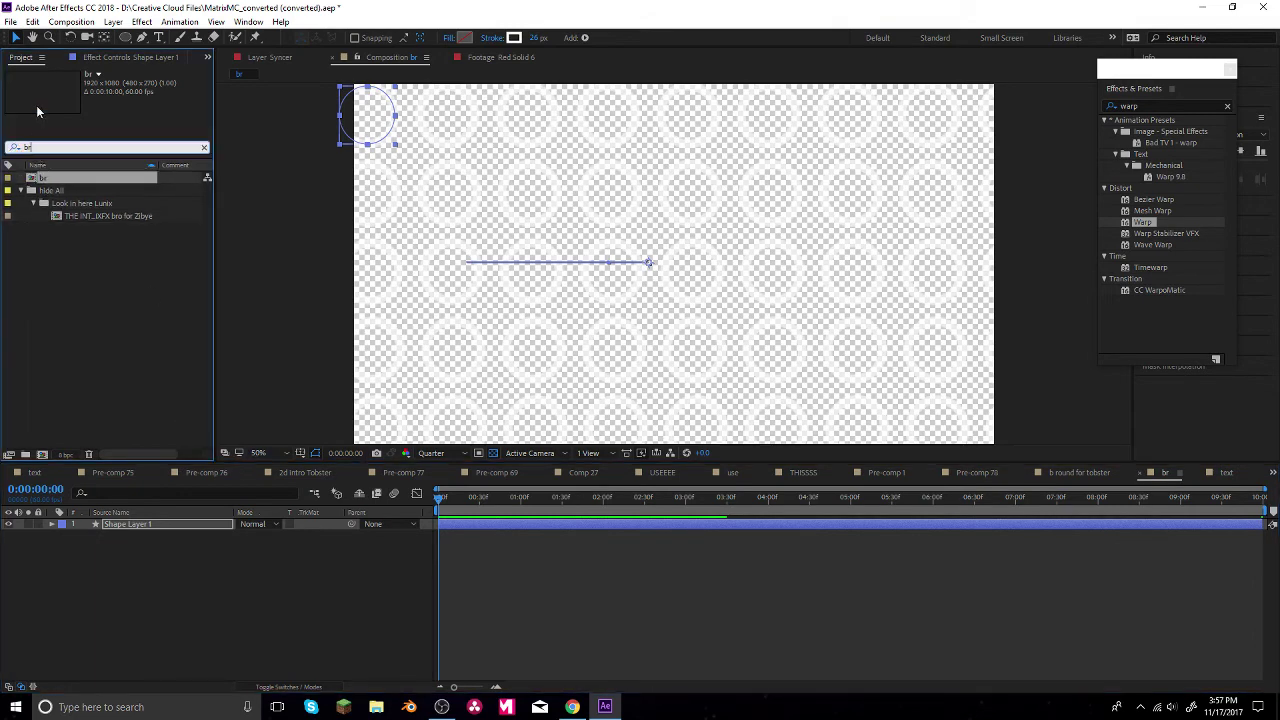
key(BackSpace)
key(BackSpace)
text(ar)
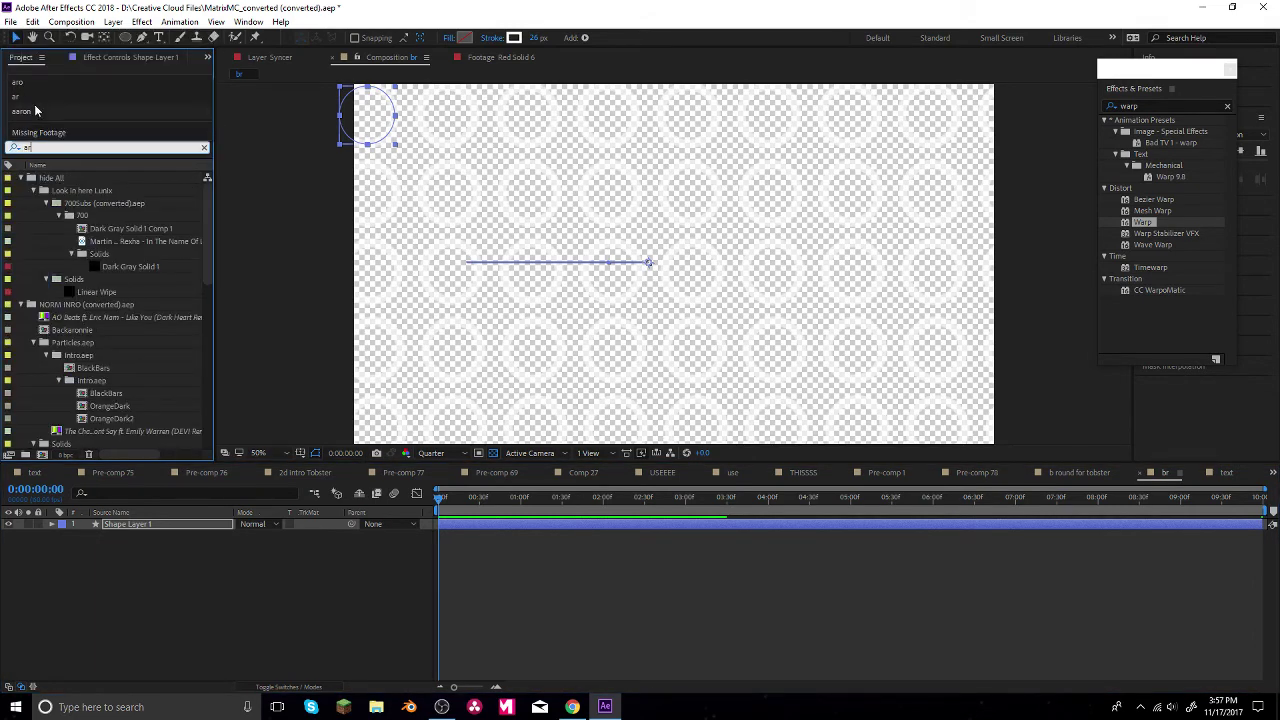
text(o)
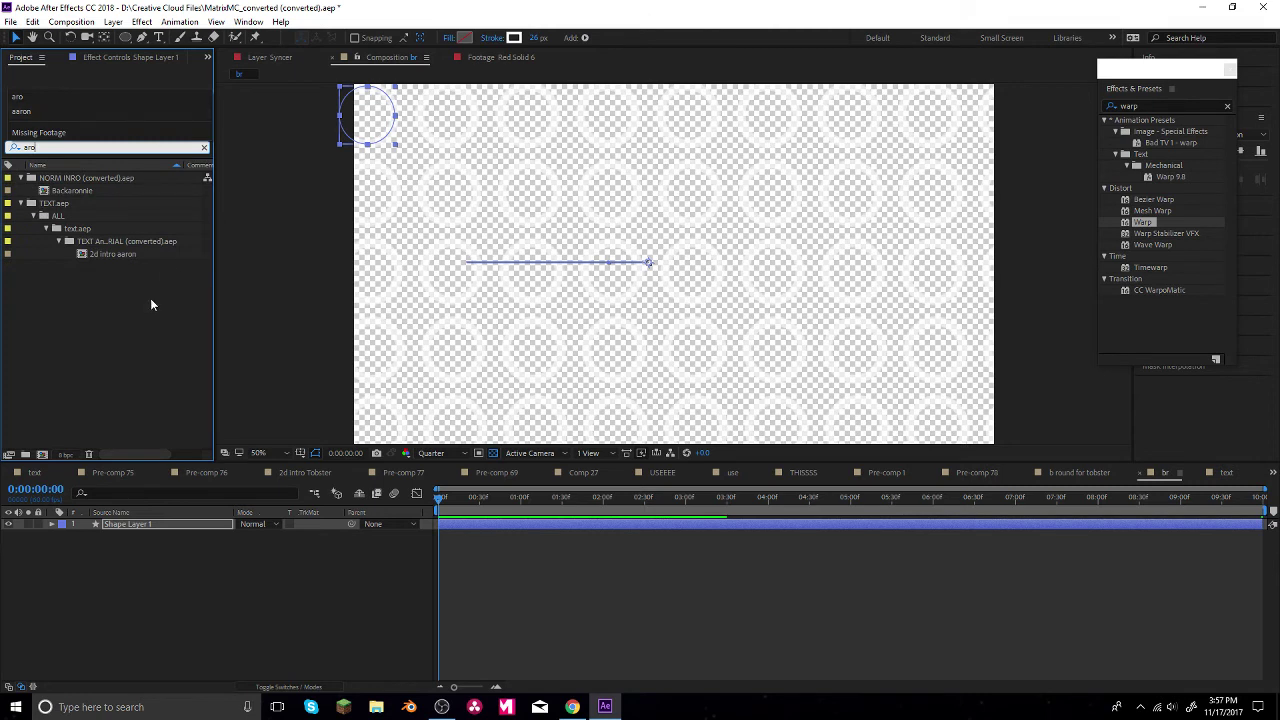
- Copy the circle pattern layer into Pre-comp 71 of the 2d intro composition, directly below the White Solid 2 layer
drag(133, 522, 166, 520)
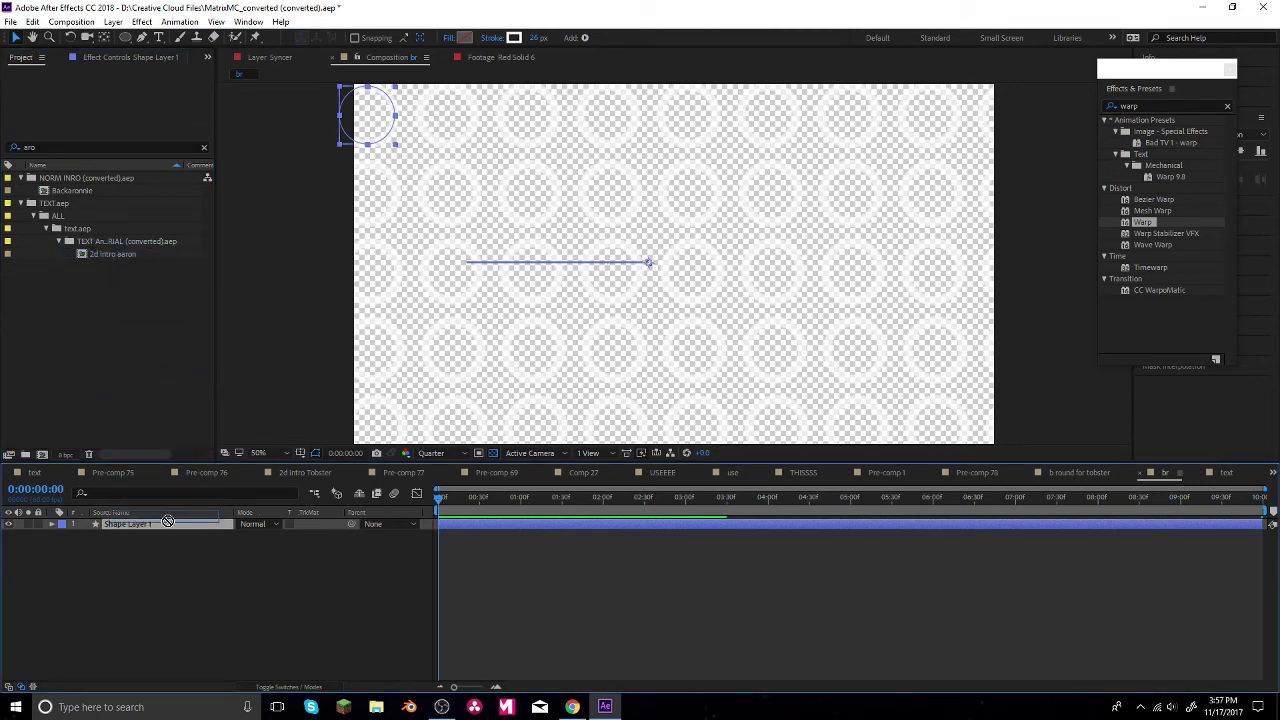
double_click(113, 254)
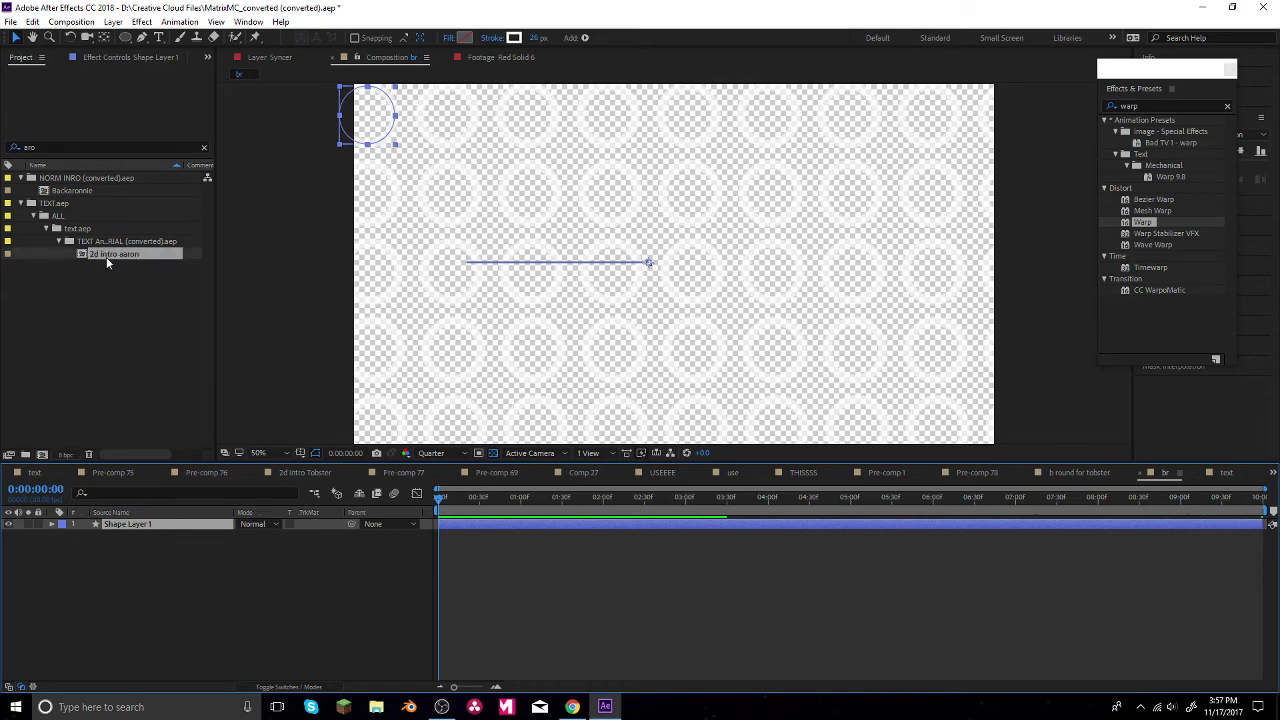
click(122, 527)
double_click(123, 527)
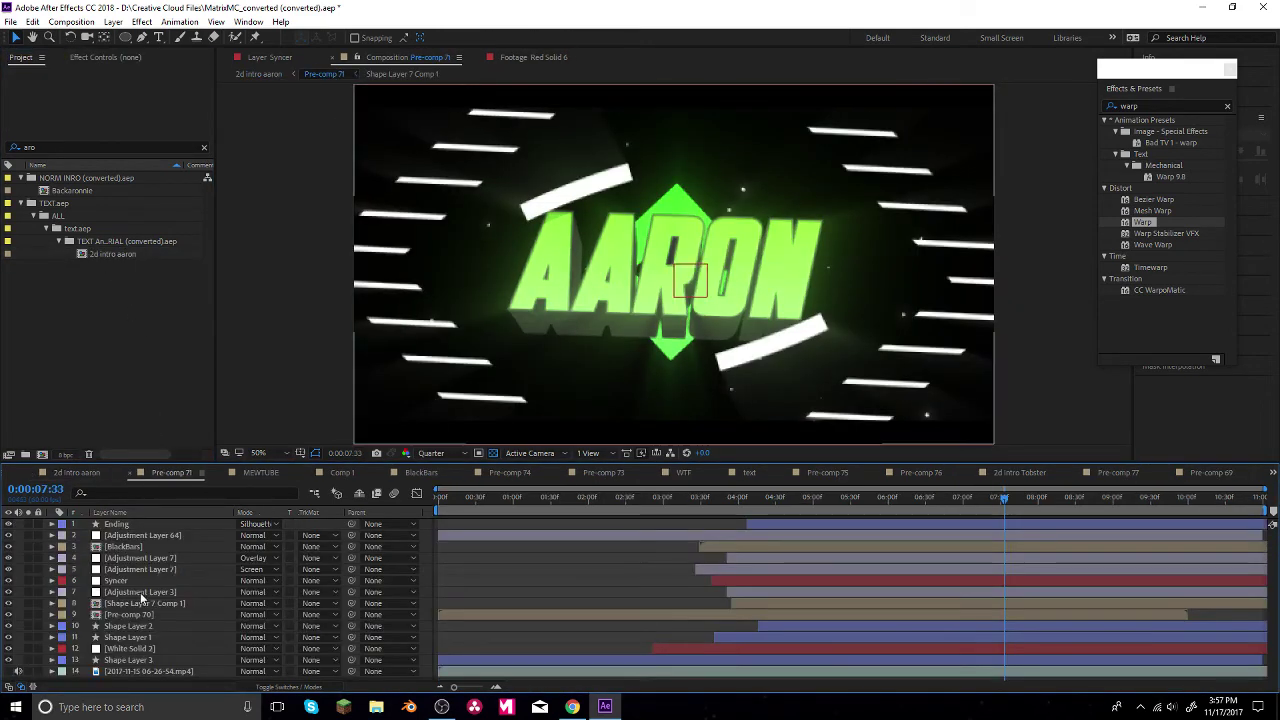
drag(133, 527, 184, 655)
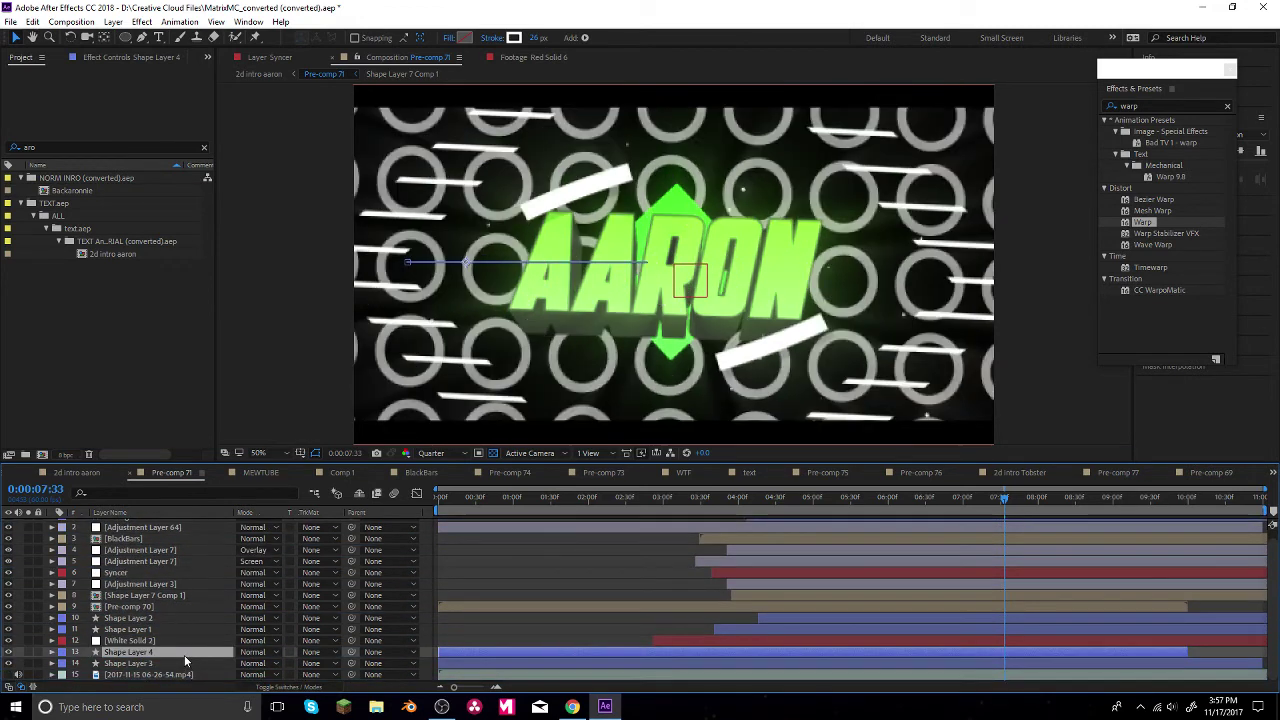
- Preview the intro with the circle pattern behind the text, replaying it from about 0:00:04:45
key(space)
drag(991, 498, 830, 499)
click(797, 510)
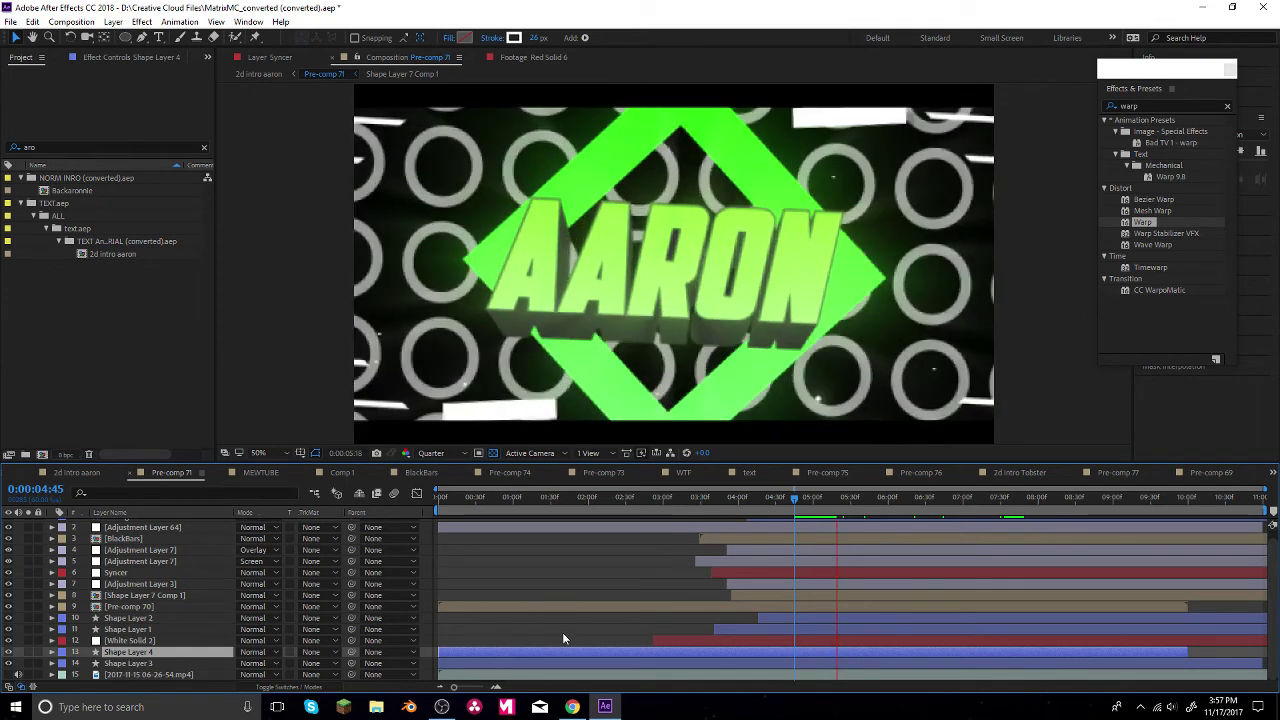
key(space)
- Shift the circle pattern layer in time to start at about 3 seconds and preview the intro from 0:00:02:17
drag(624, 652, 860, 645)
click(610, 497)
key(space)
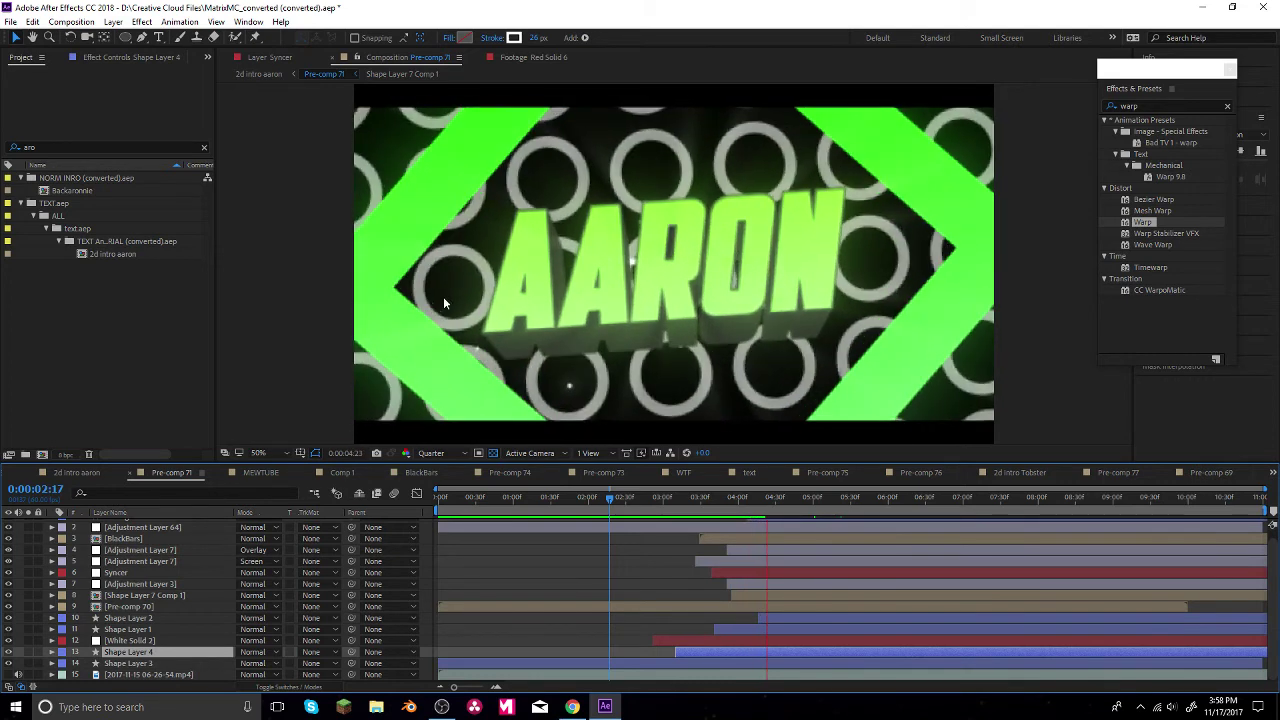
key(space)
- Lower the circle pattern layer's opacity to 41% and preview the fainter background
click(52, 652)
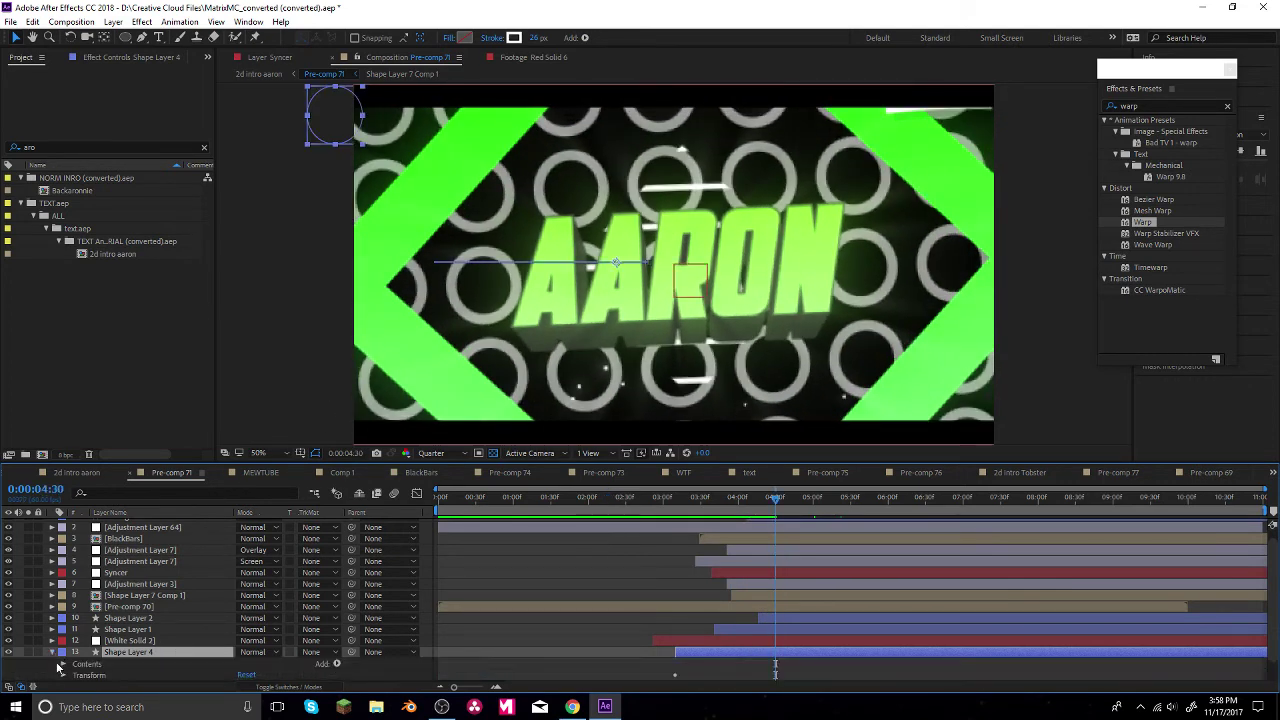
click(64, 675)
drag(248, 675, 231, 677)
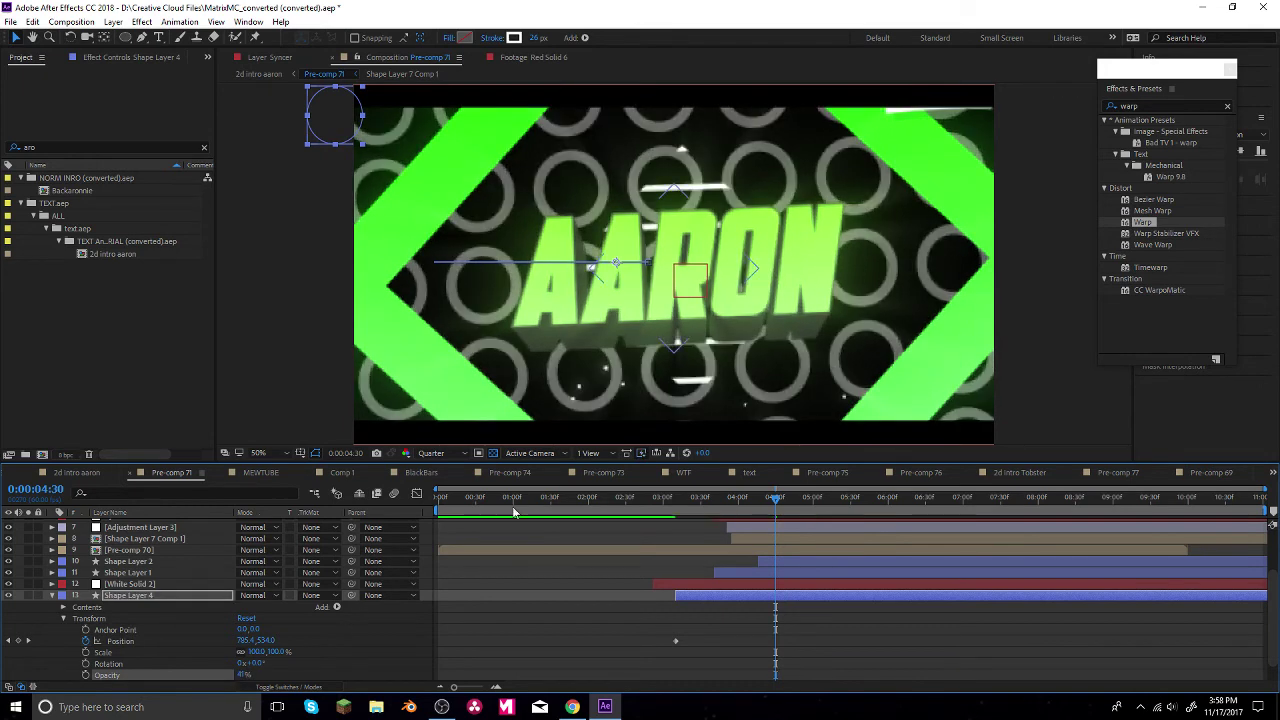
key(space)
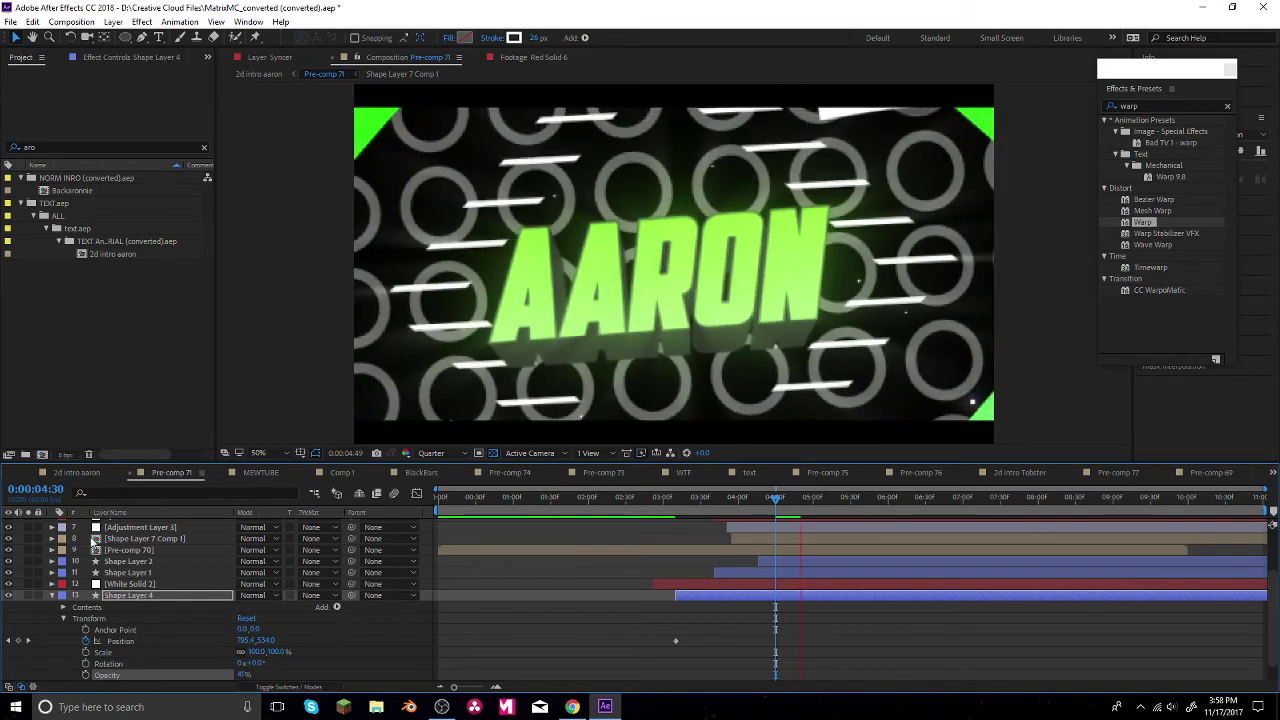
key(space)
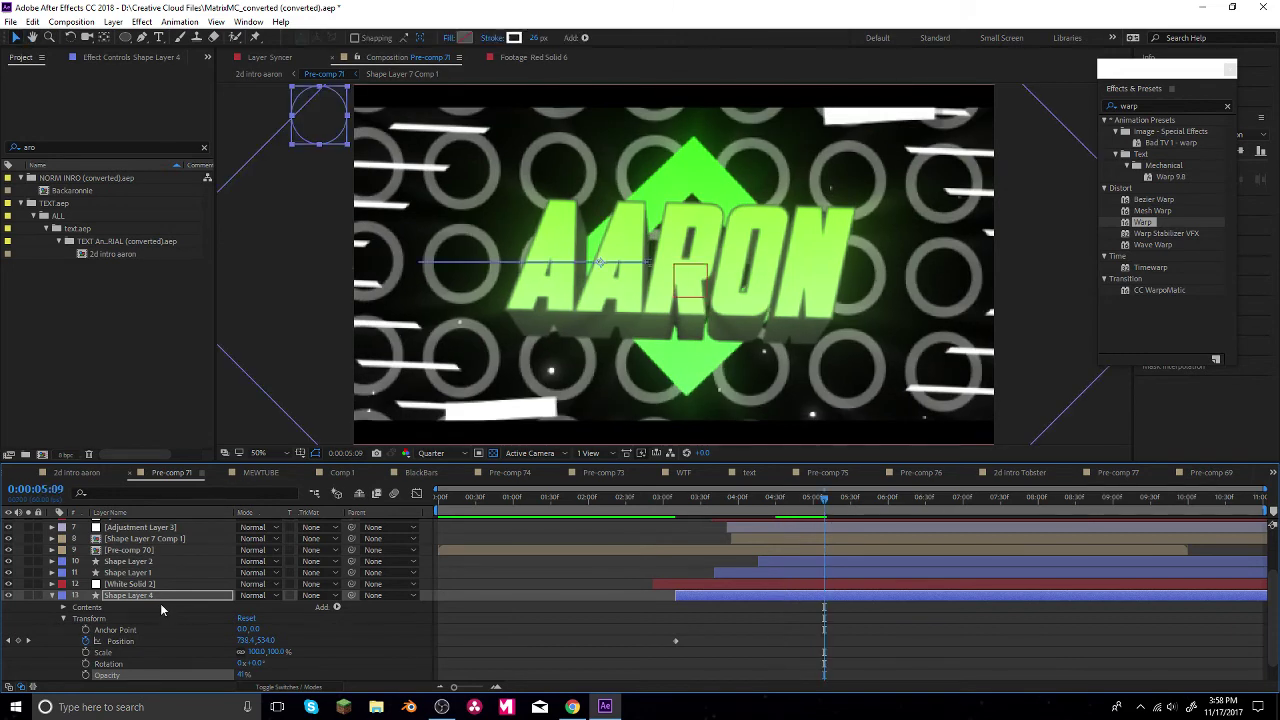
- Remove the circle pattern layer from Pre-comp 71 and check the intro up to about 0:00:07:26
key(ctrl+shift+a)
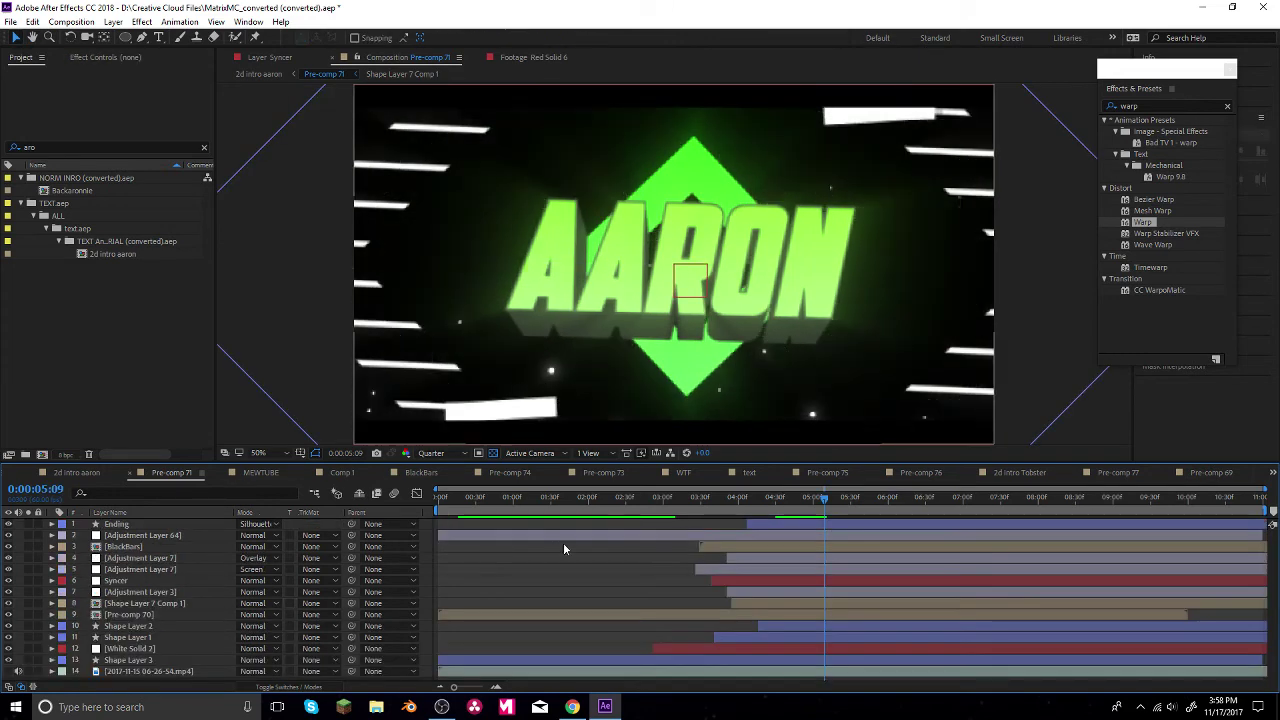
click(906, 500)
drag(907, 508, 993, 512)
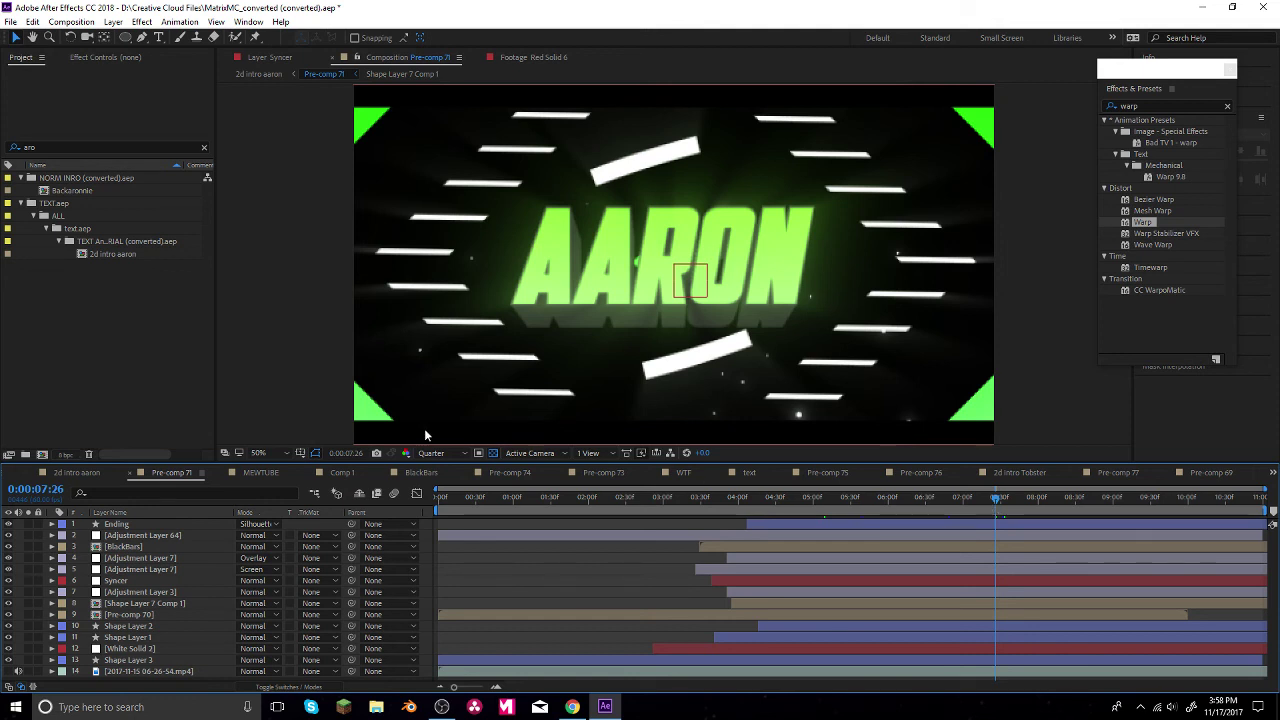
- Clear the project item search and set the current time to 0:00:04:45
click(53, 146)
click(53, 148)
key(BackSpace)
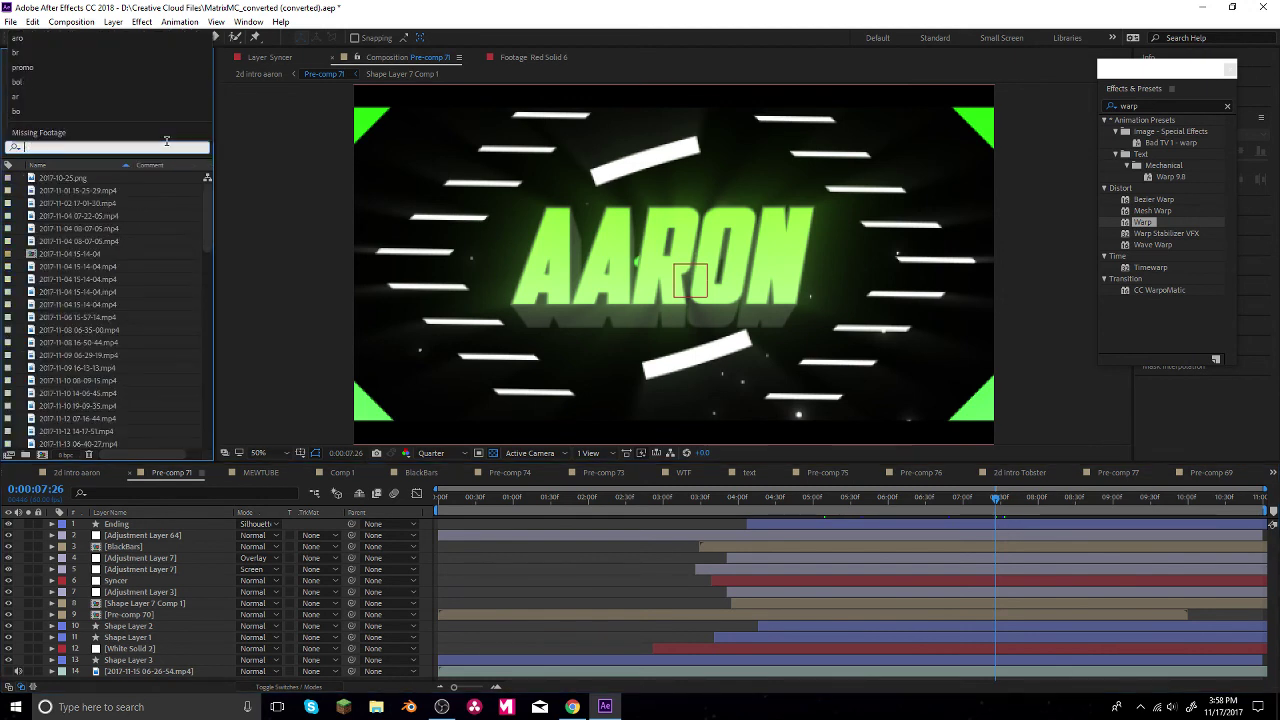
drag(1005, 499, 792, 512)
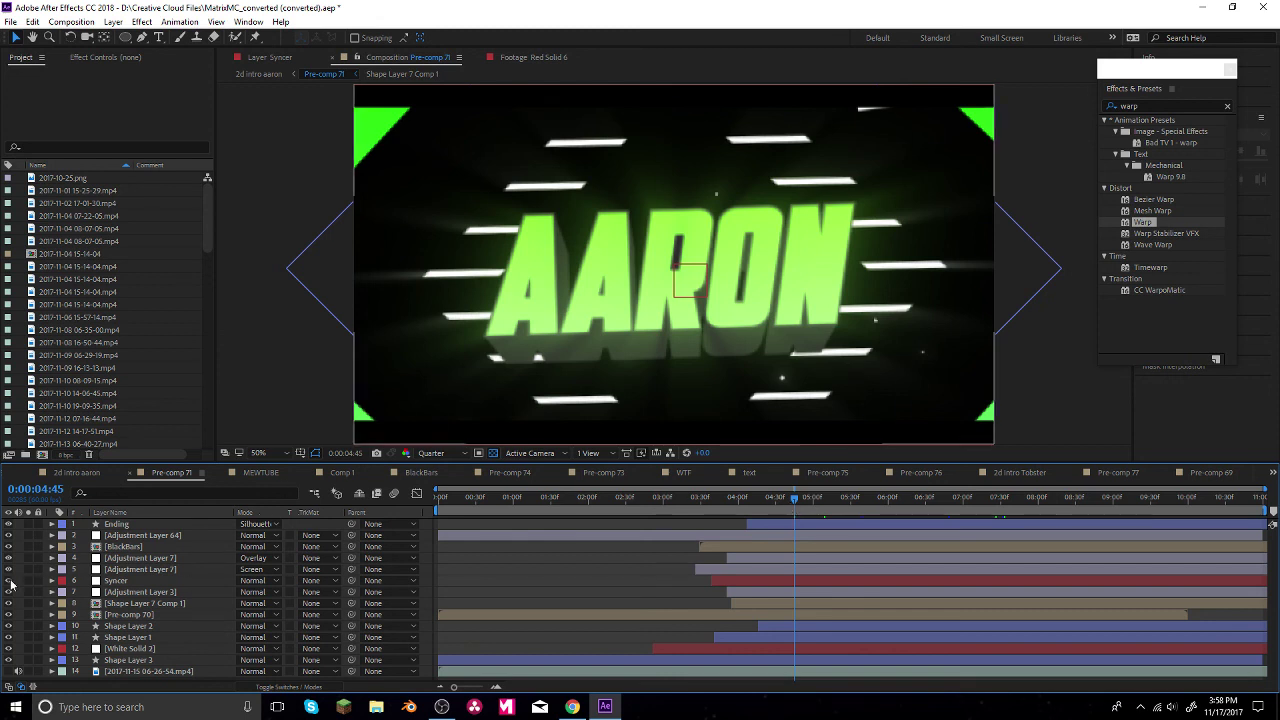